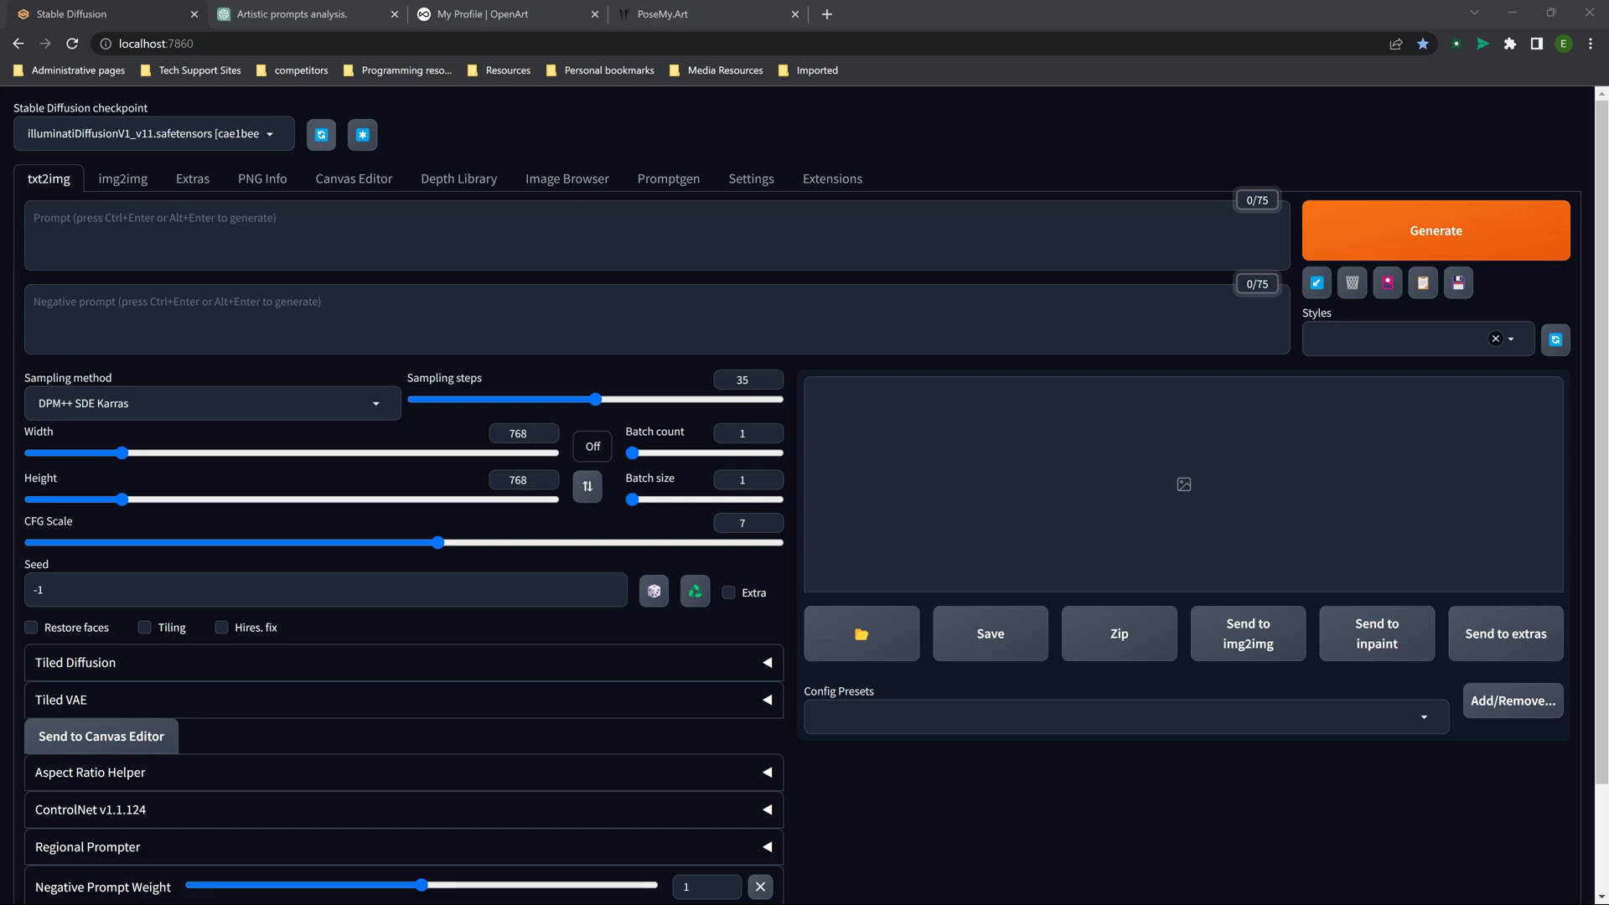
- Select illuminatiDiffusionV1_v11.safetensors as the Stable Diffusion checkpoint
click(269, 134)
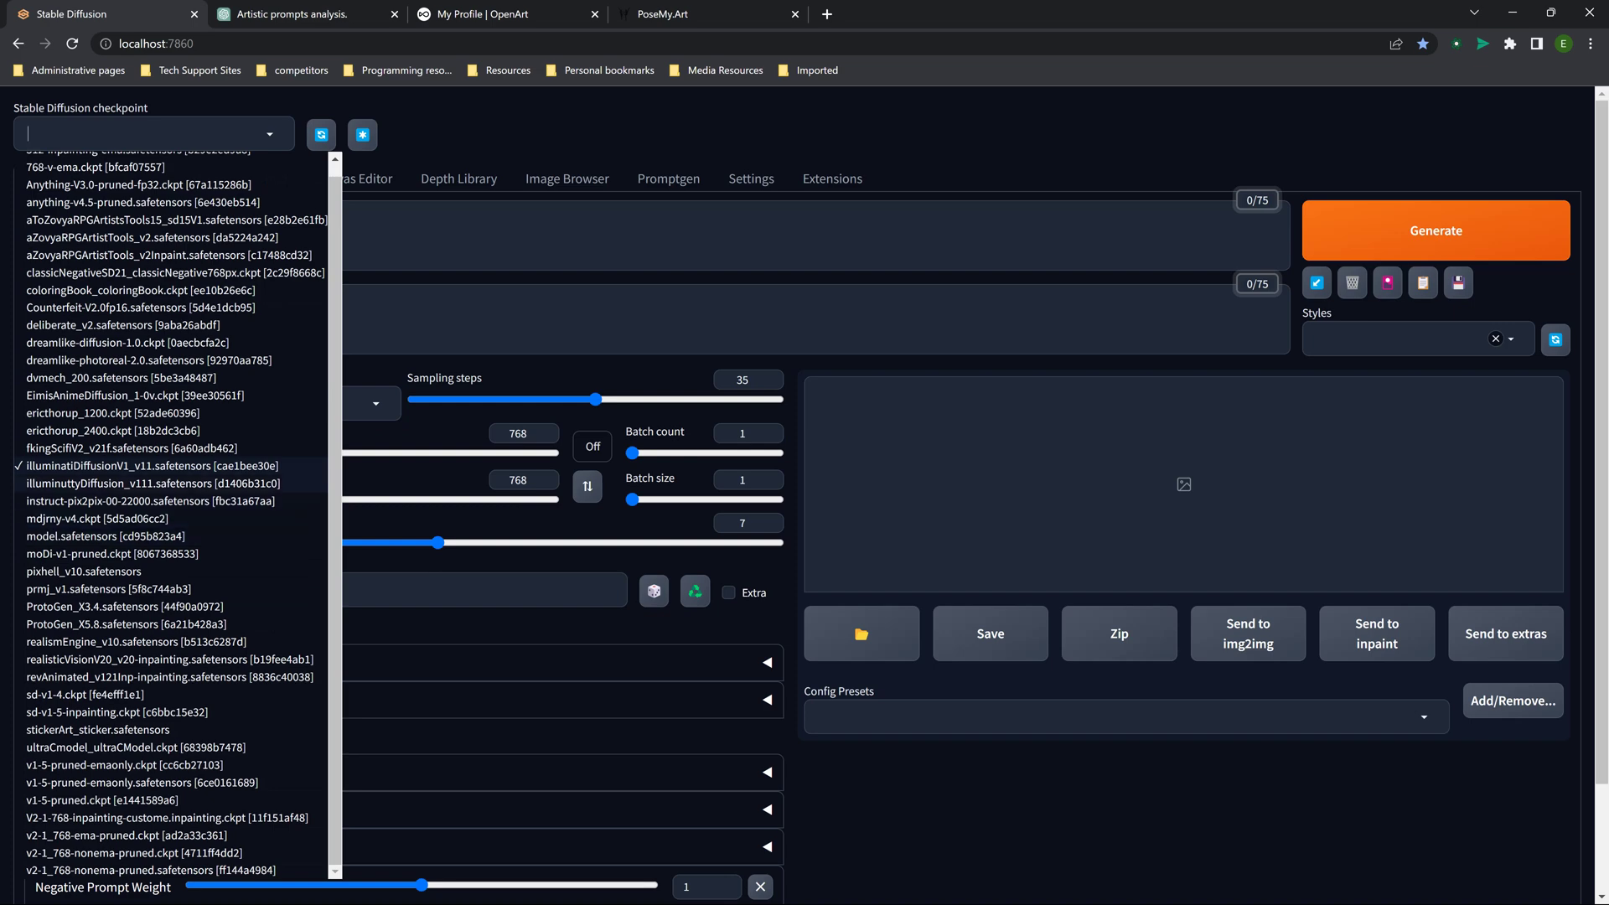
click(152, 466)
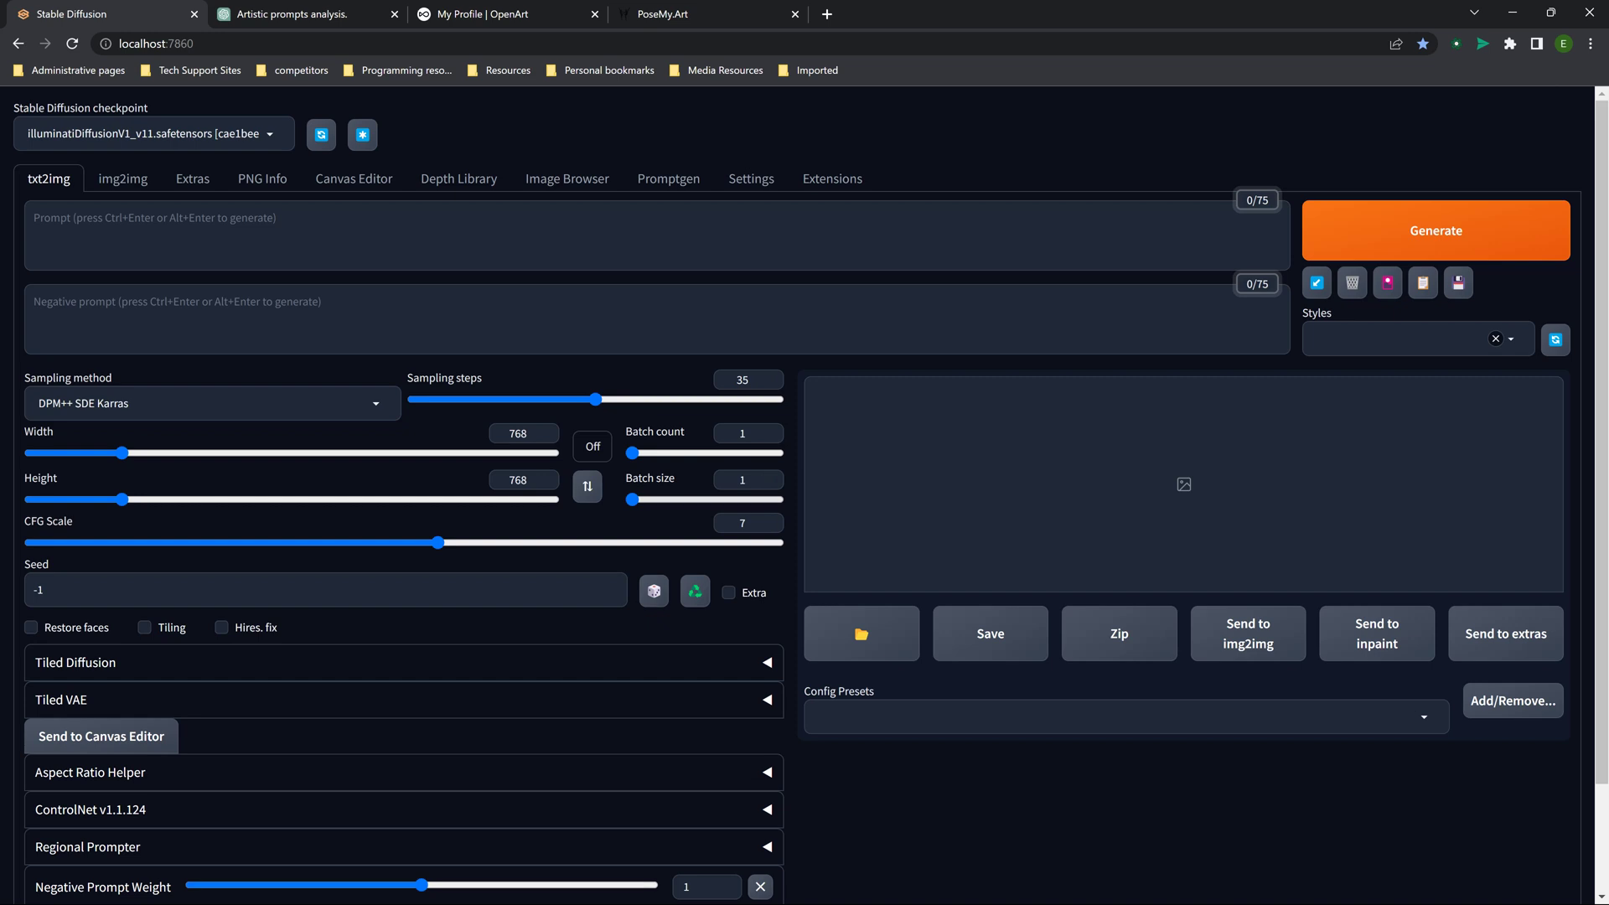
- Try out different batch sizes and set the batch size to 4
click(632, 500)
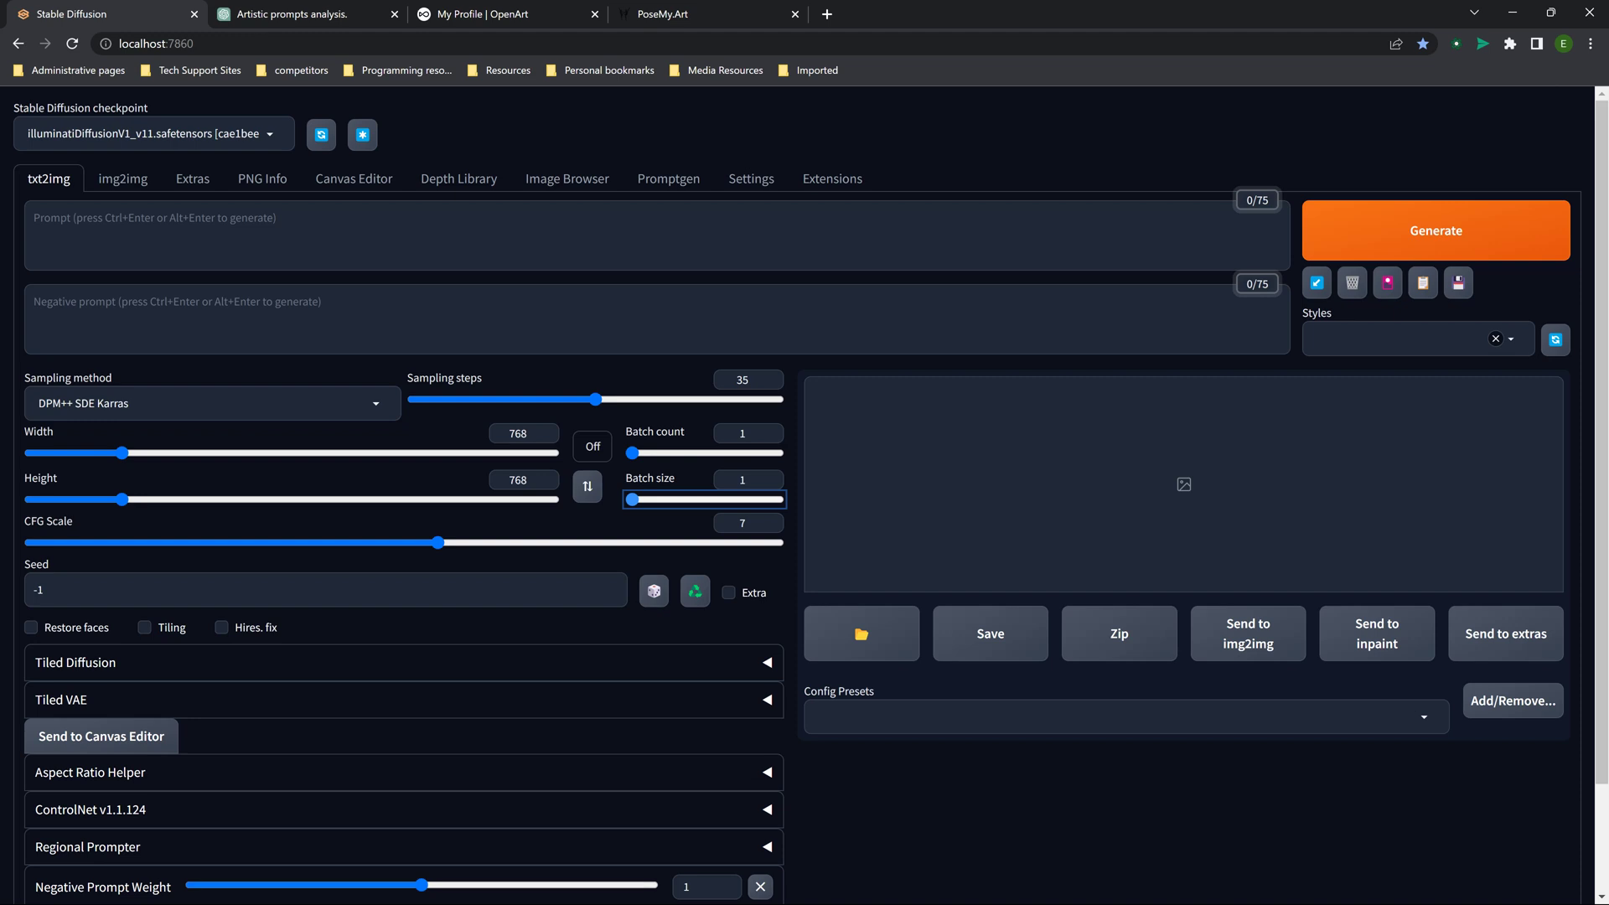
drag(632, 499, 681, 499)
key(Right)
key(Right)
key(Left)
key(Left)
key(Left)
key(Right)
key(Right)
key(Right)
key(Left)
key(Left)
key(Left)
key(Right)
key(Right)
key(Right)
- Apply the "16:9 4 renders" config preset to the generation settings
scroll(804, 494, down, 2)
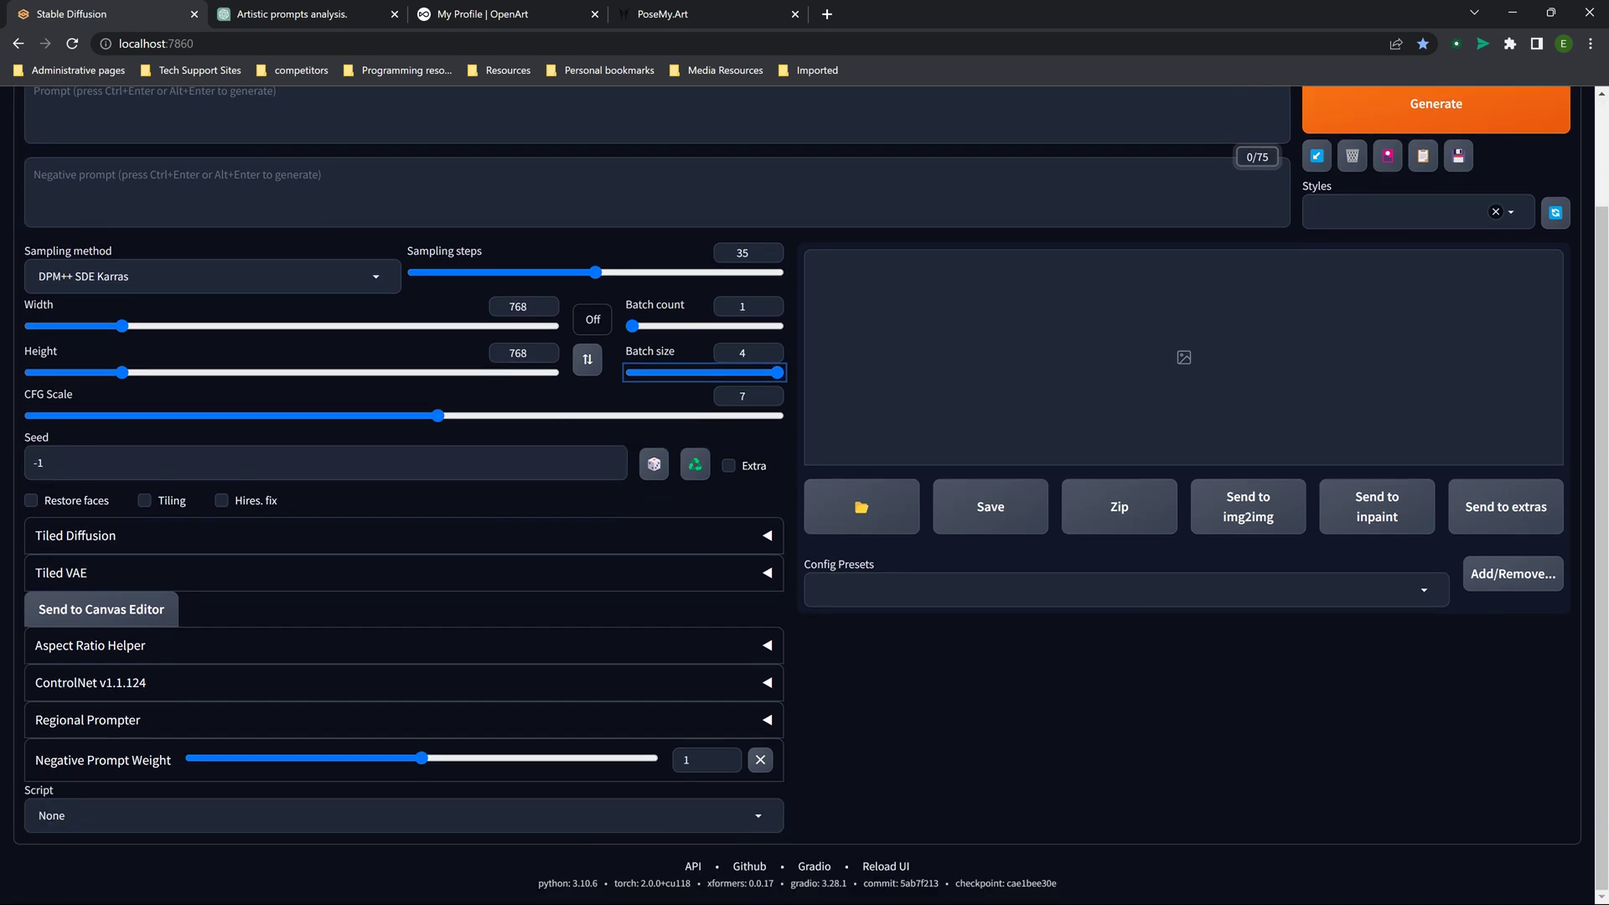
click(1126, 589)
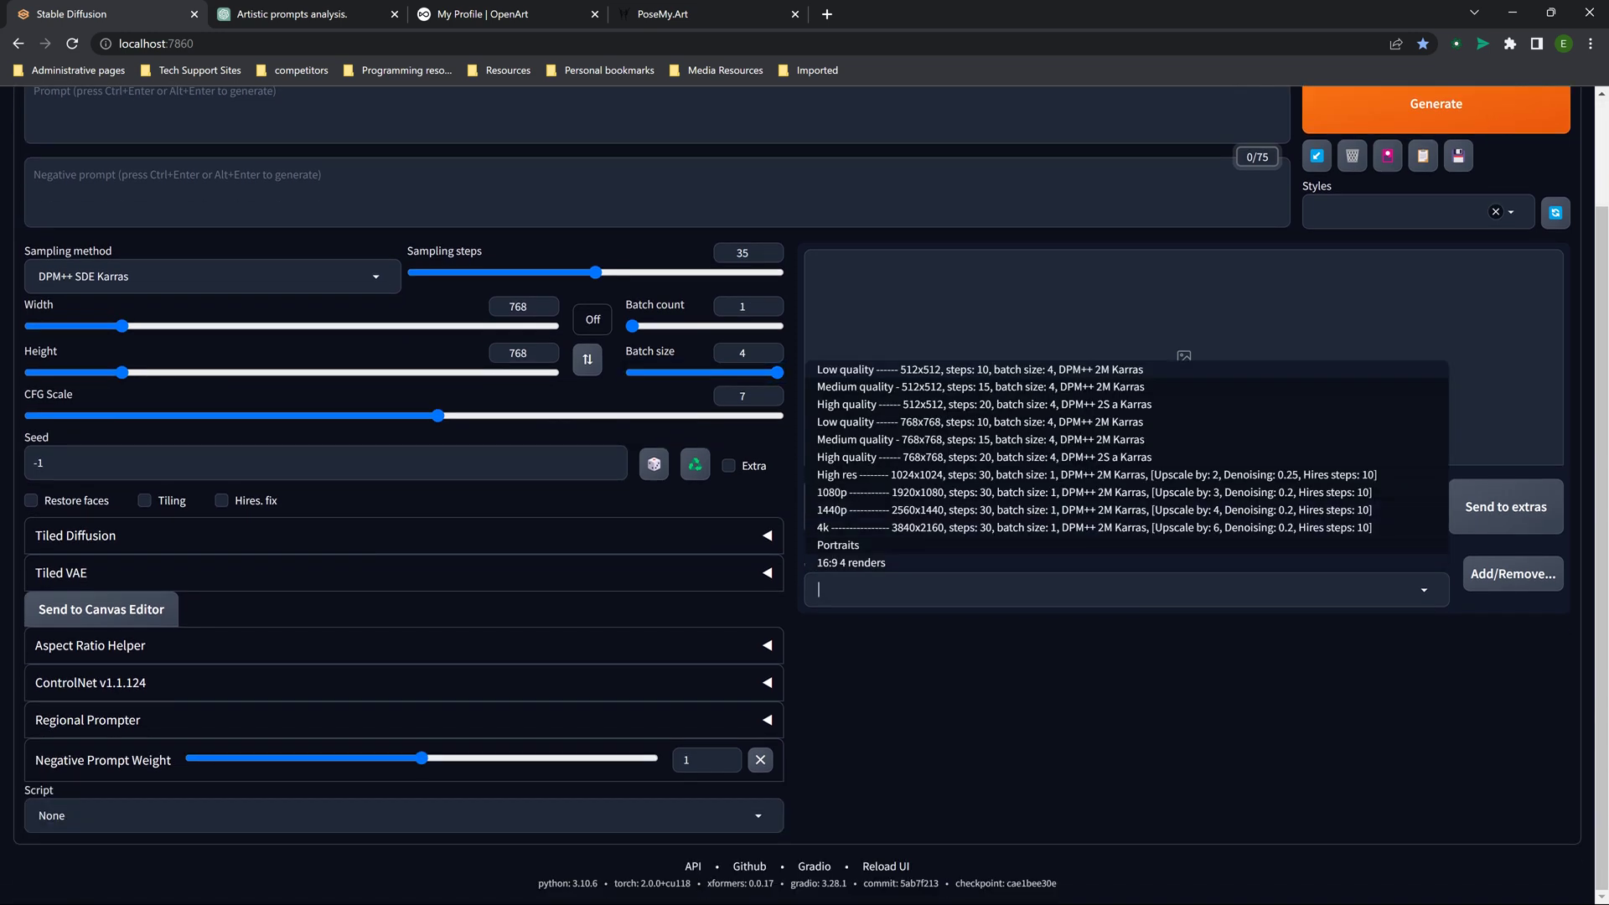
click(852, 566)
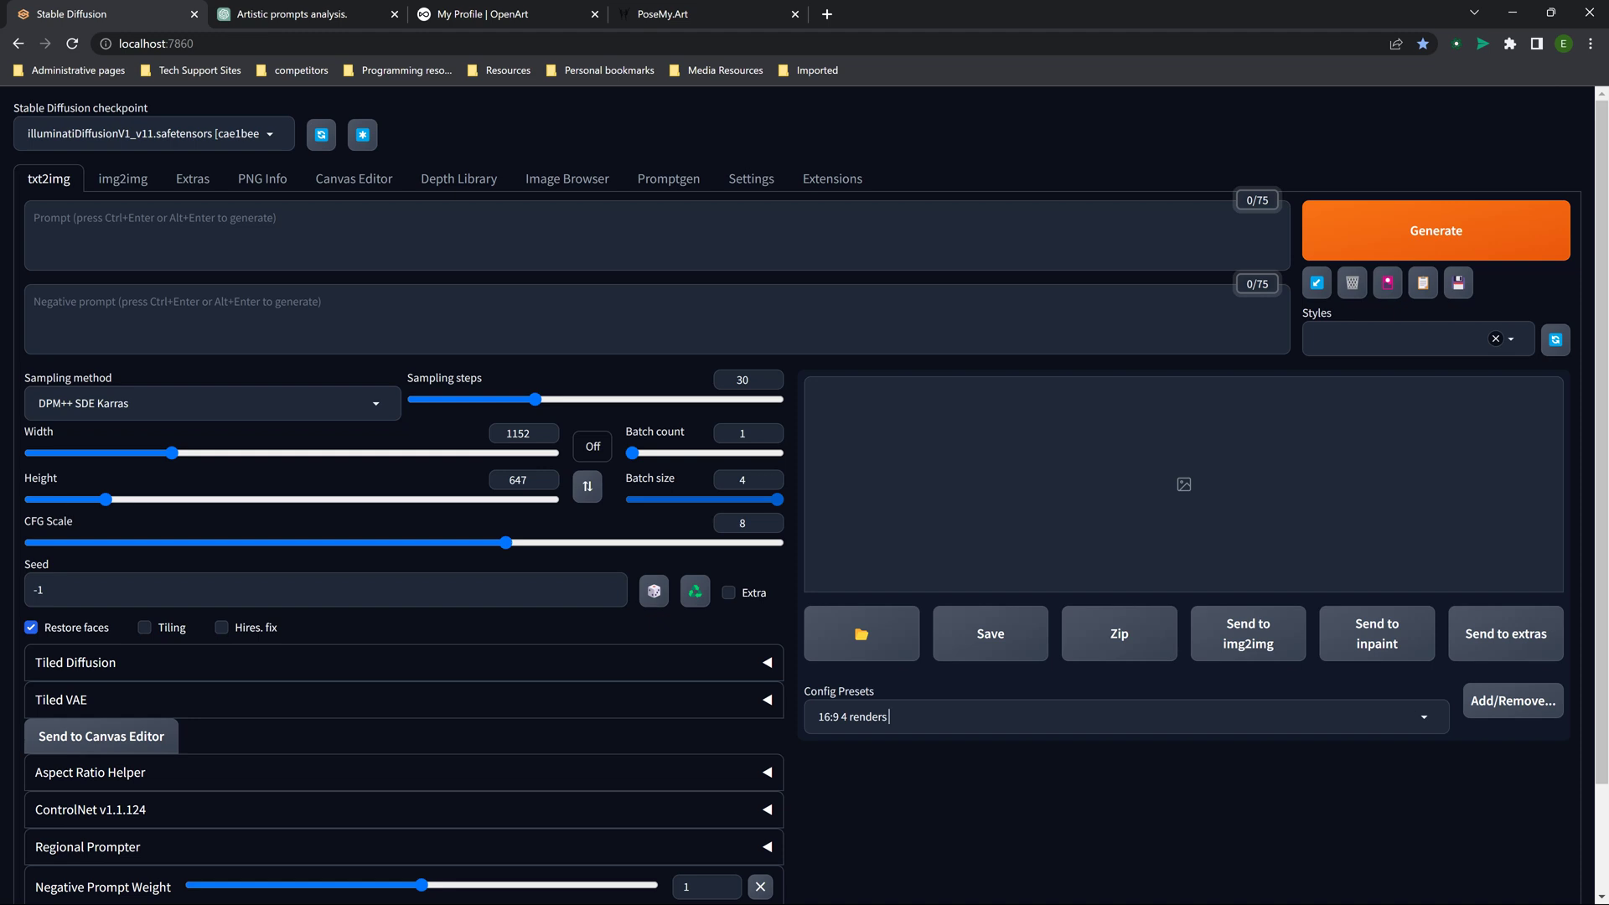
- Set the batch size to 3 and enlarge the image dimensions by 50% with the Aspect Ratio Helper
drag(777, 500, 729, 499)
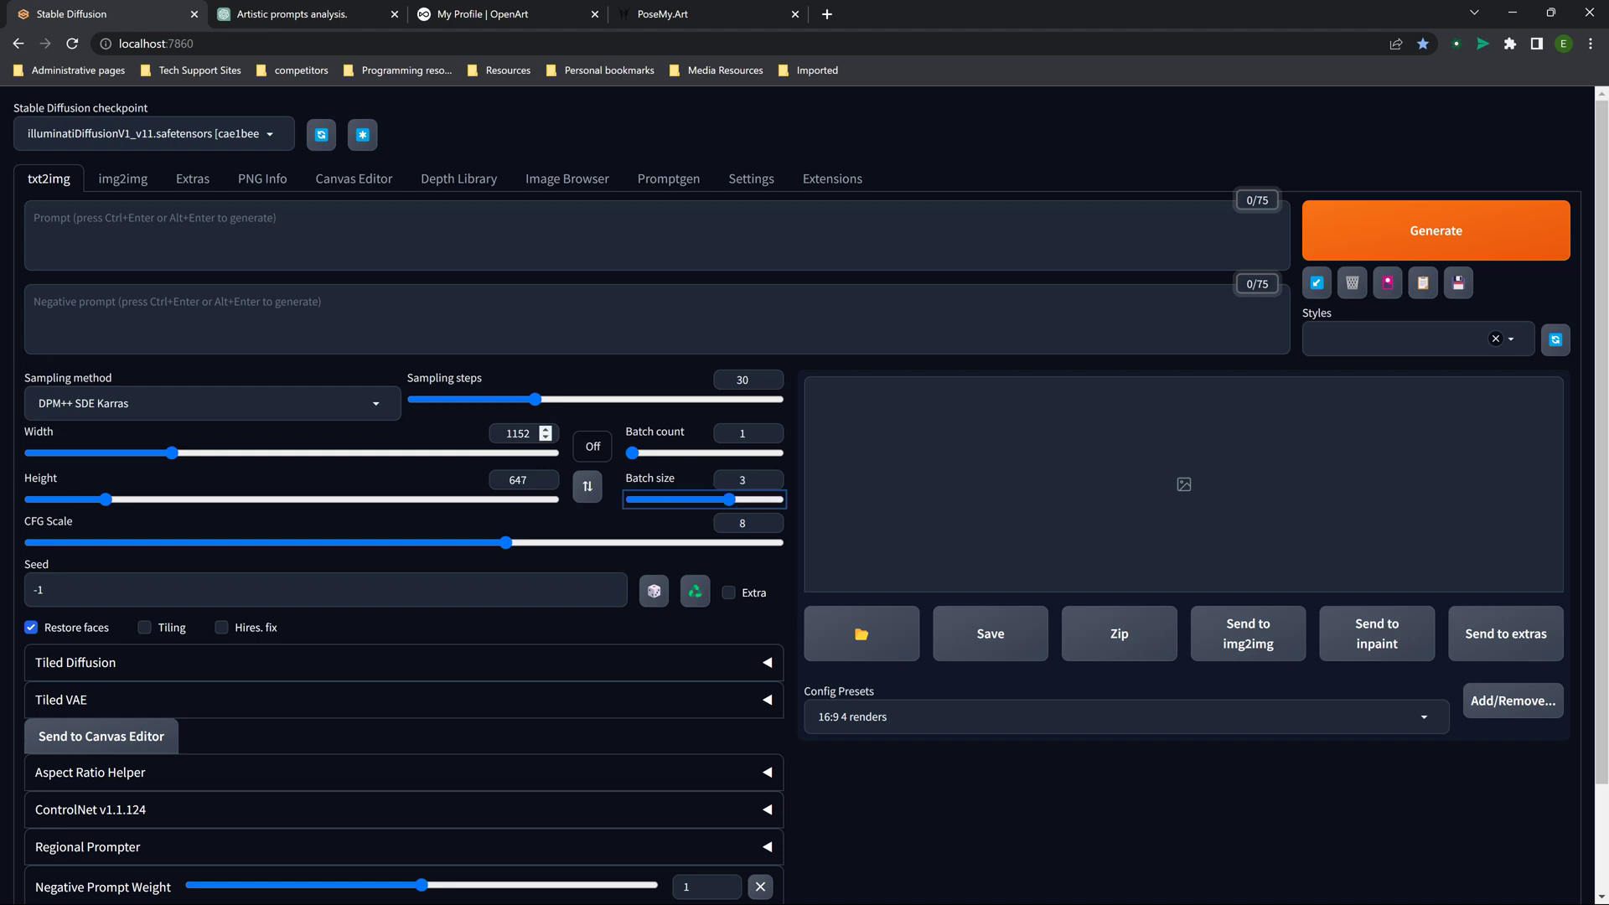
click(586, 772)
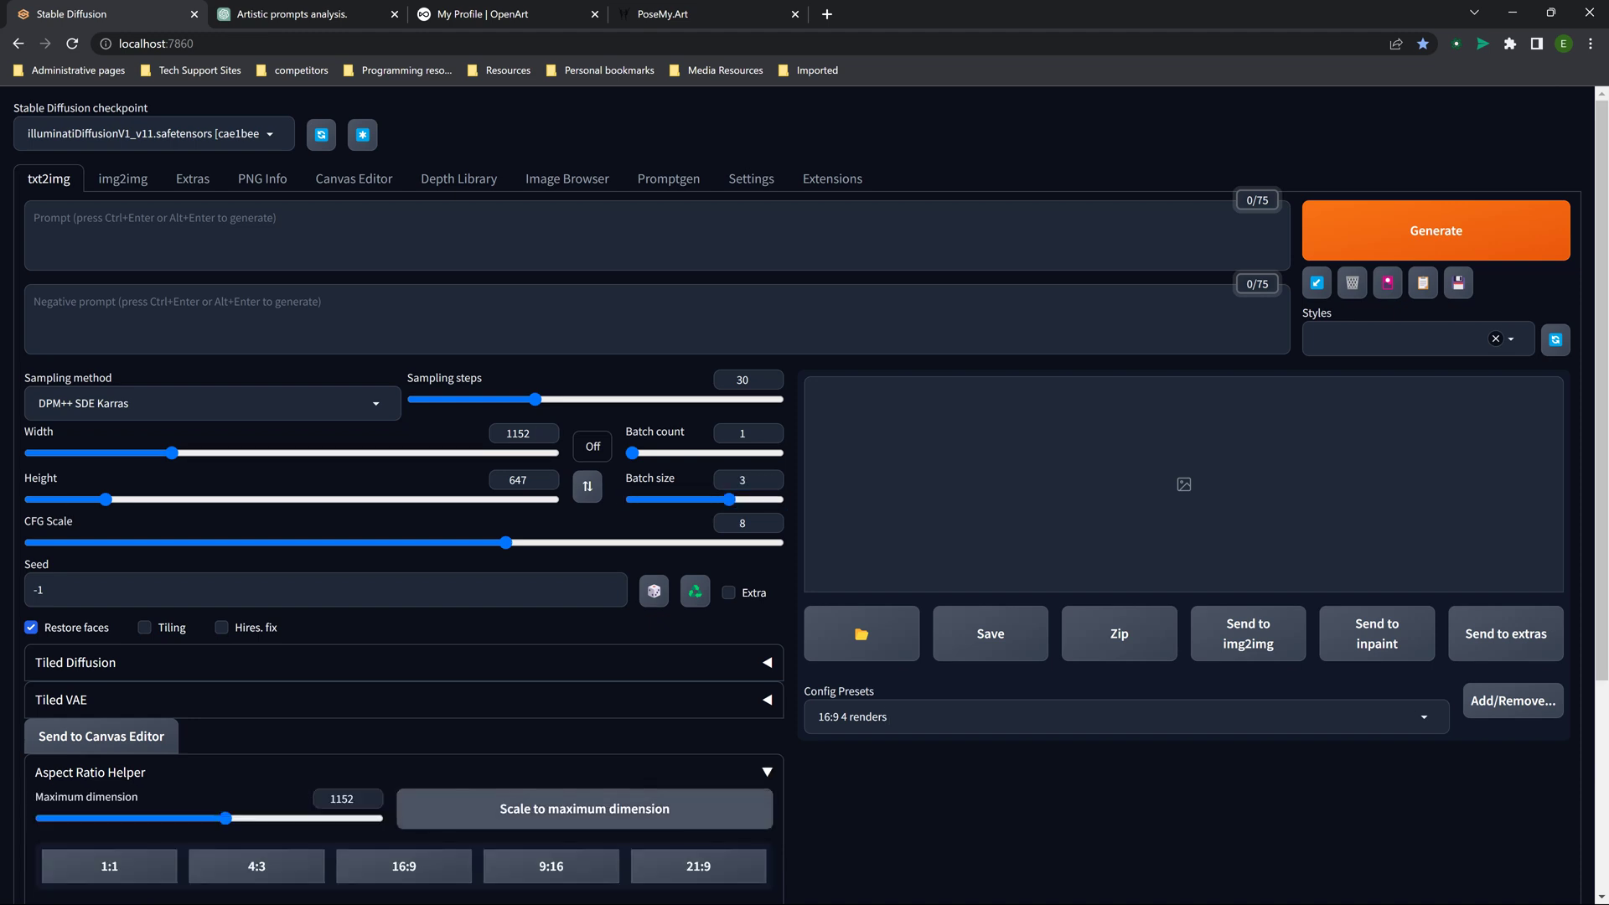
scroll(805, 495, down, 2)
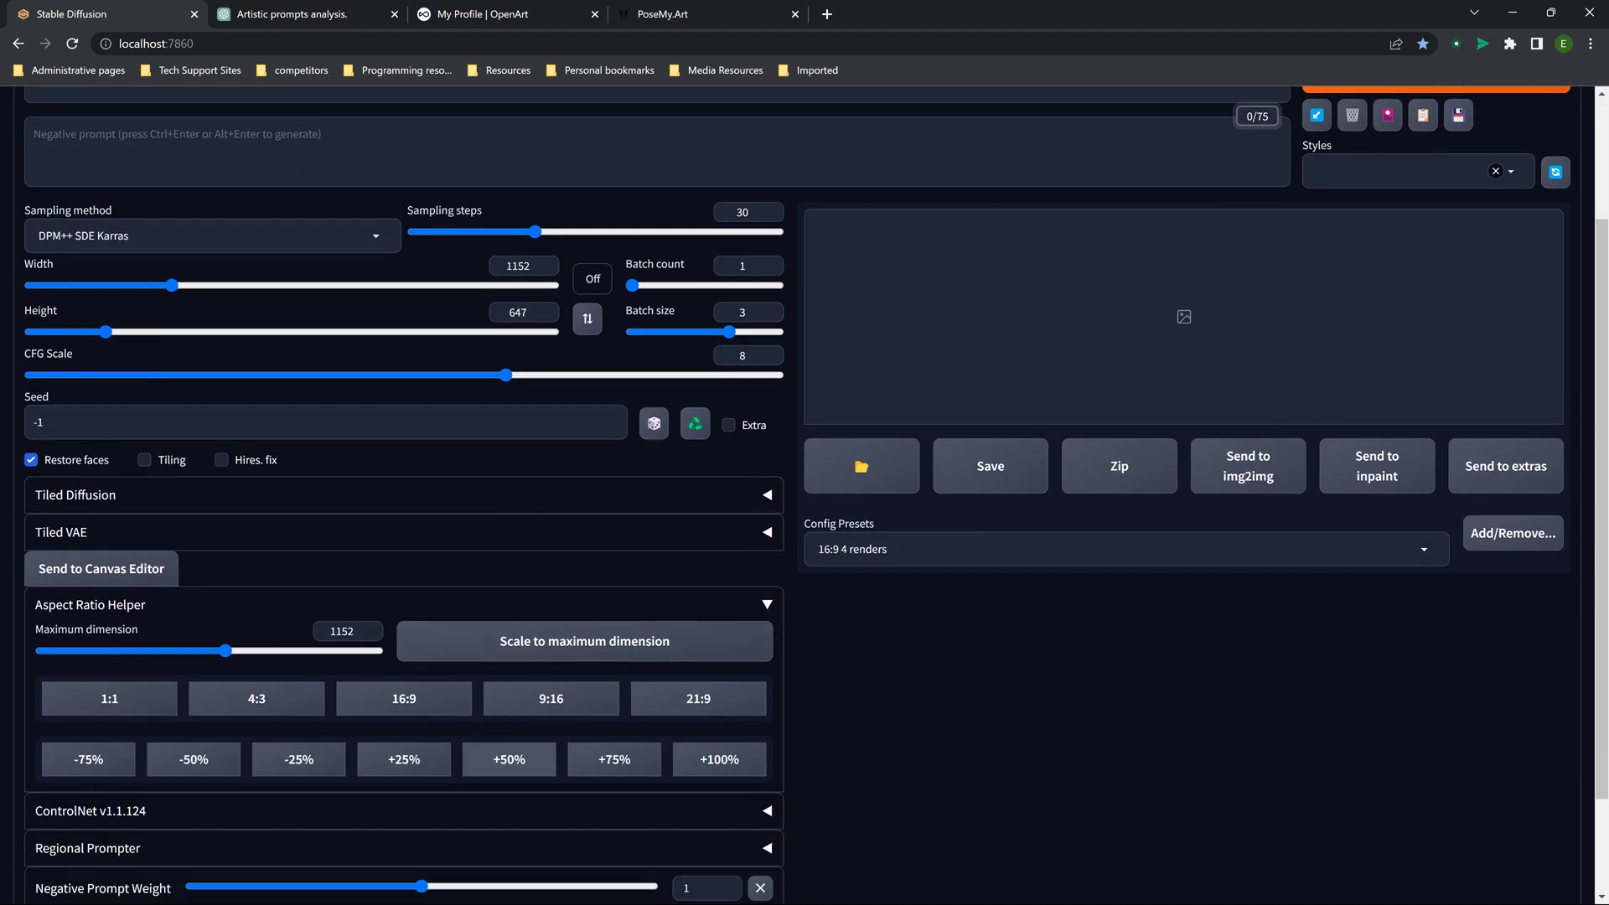
click(509, 759)
scroll(509, 760, up, 2)
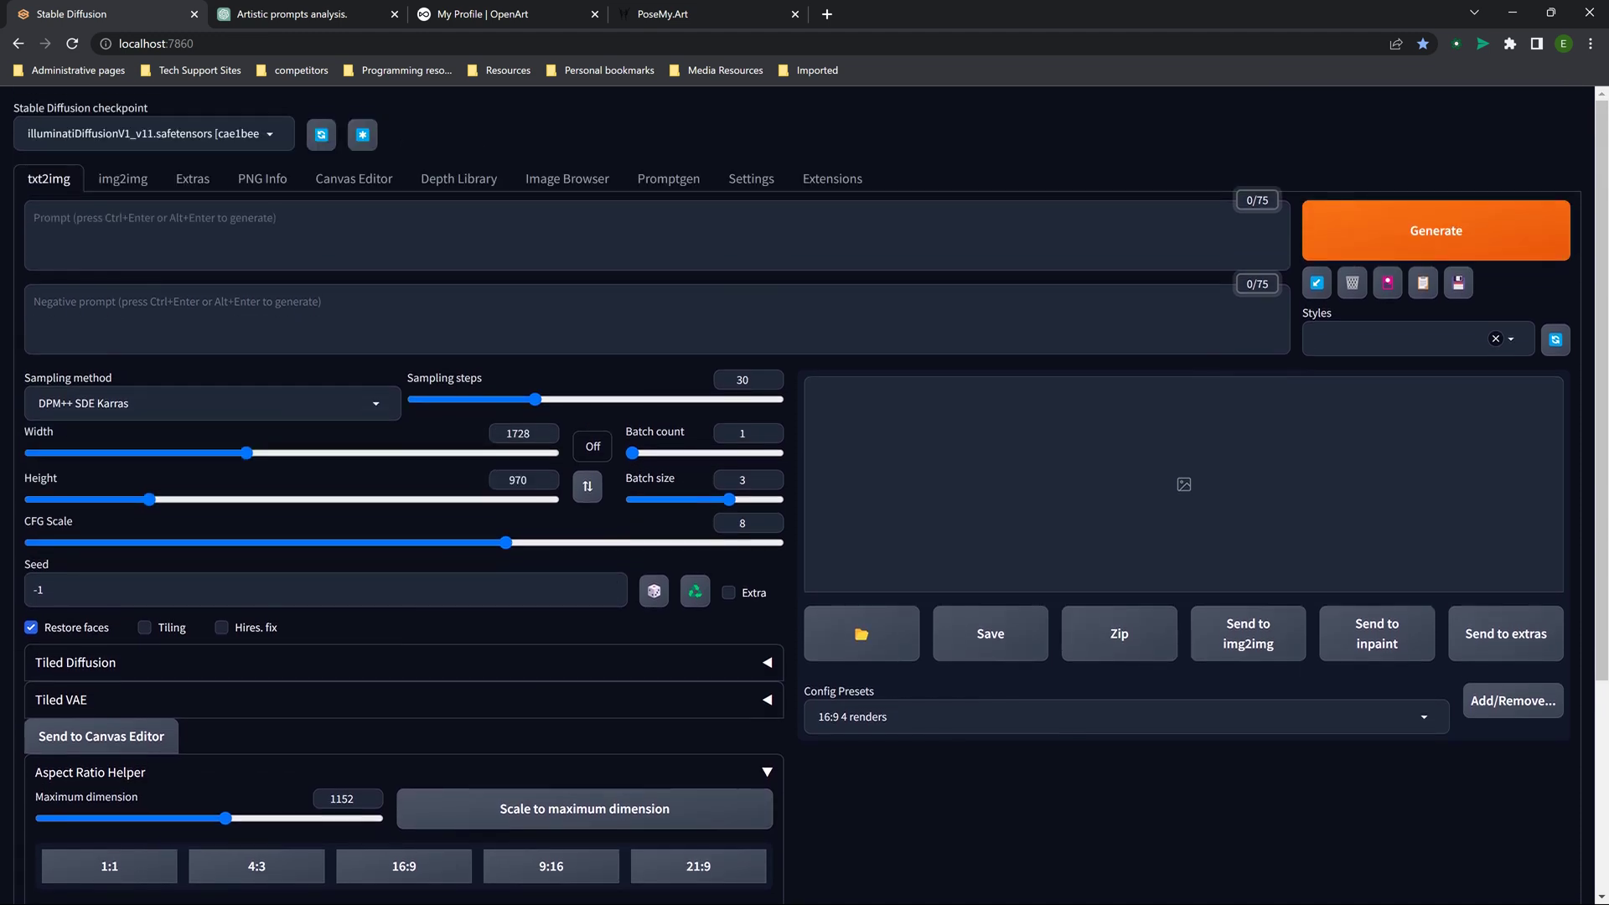
- Lower the batch size to 2 and raise it to 4 for the enlarged image dimensions
click(730, 500)
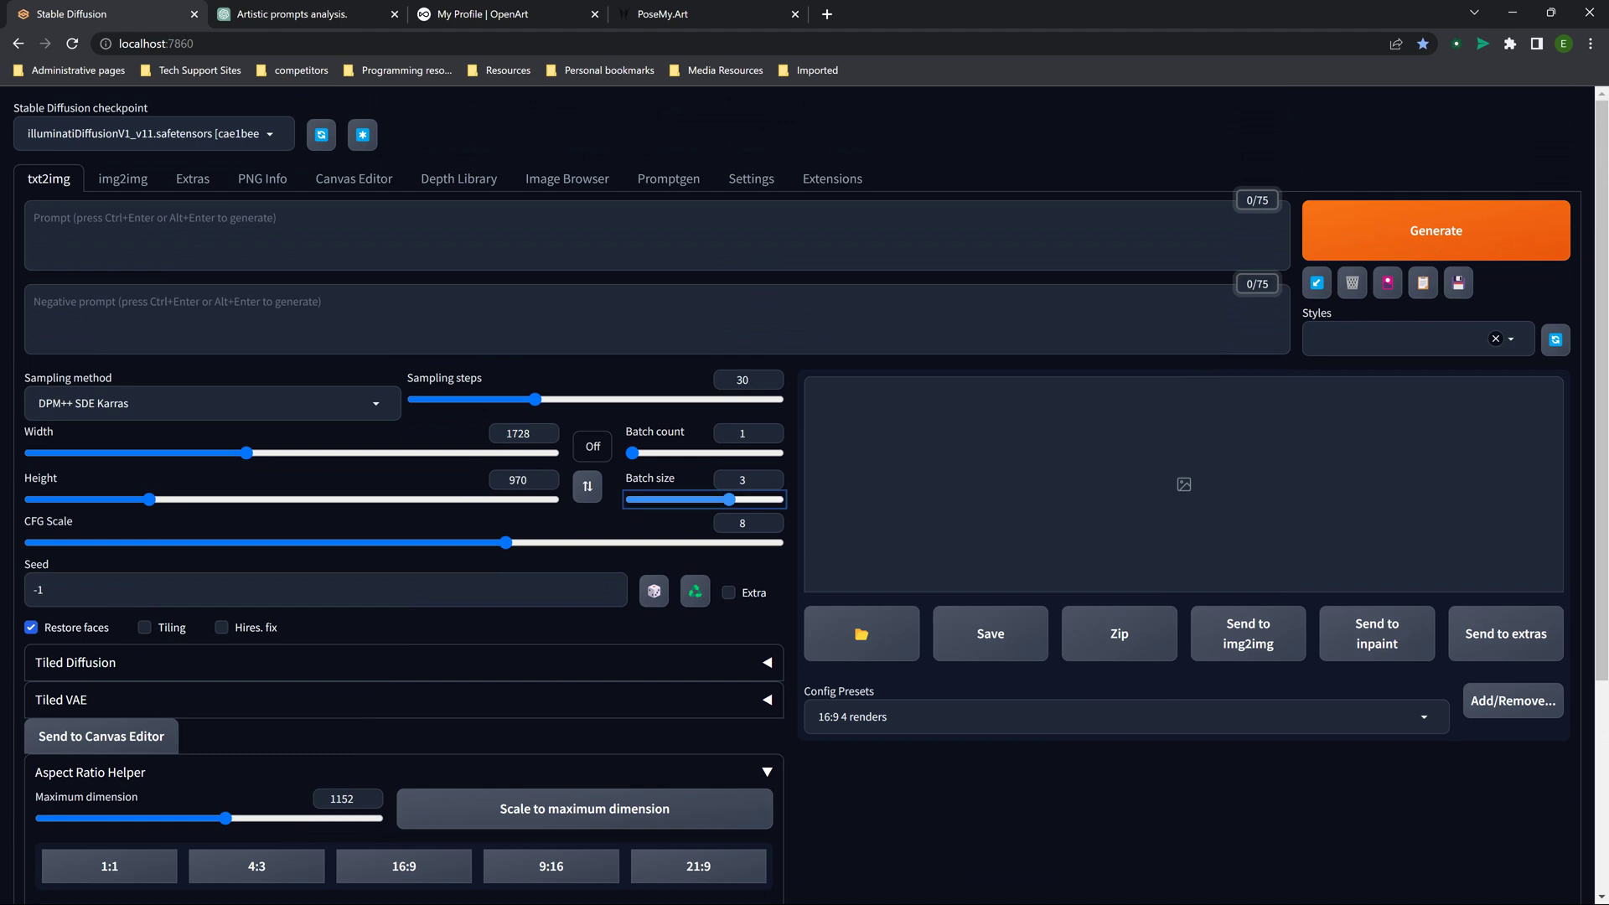
key(Left)
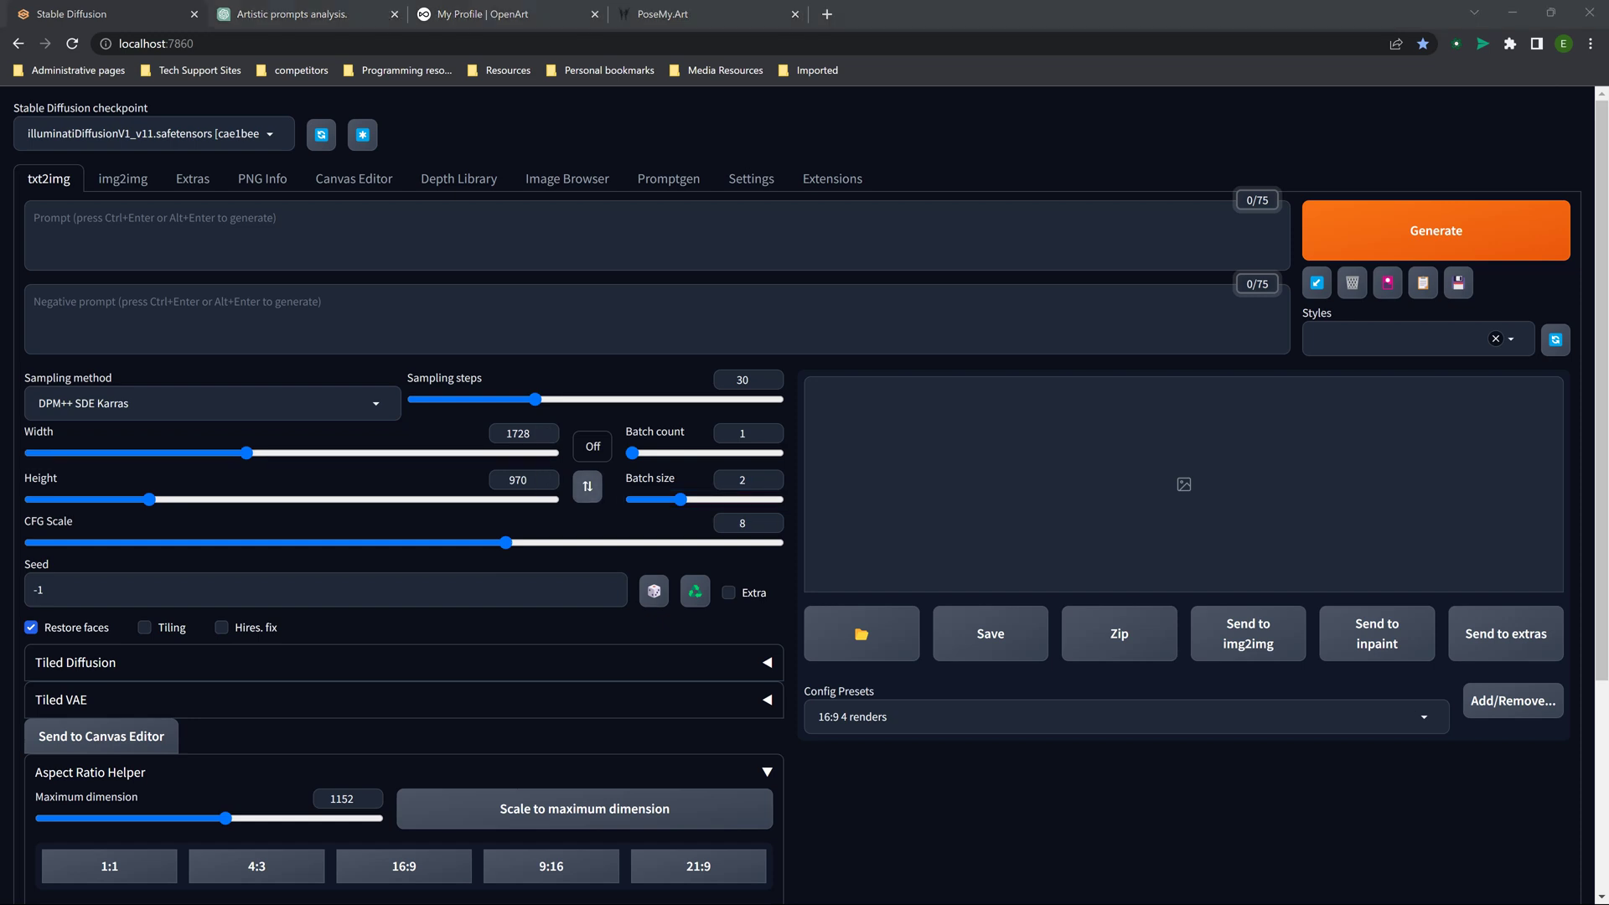
drag(681, 500, 778, 499)
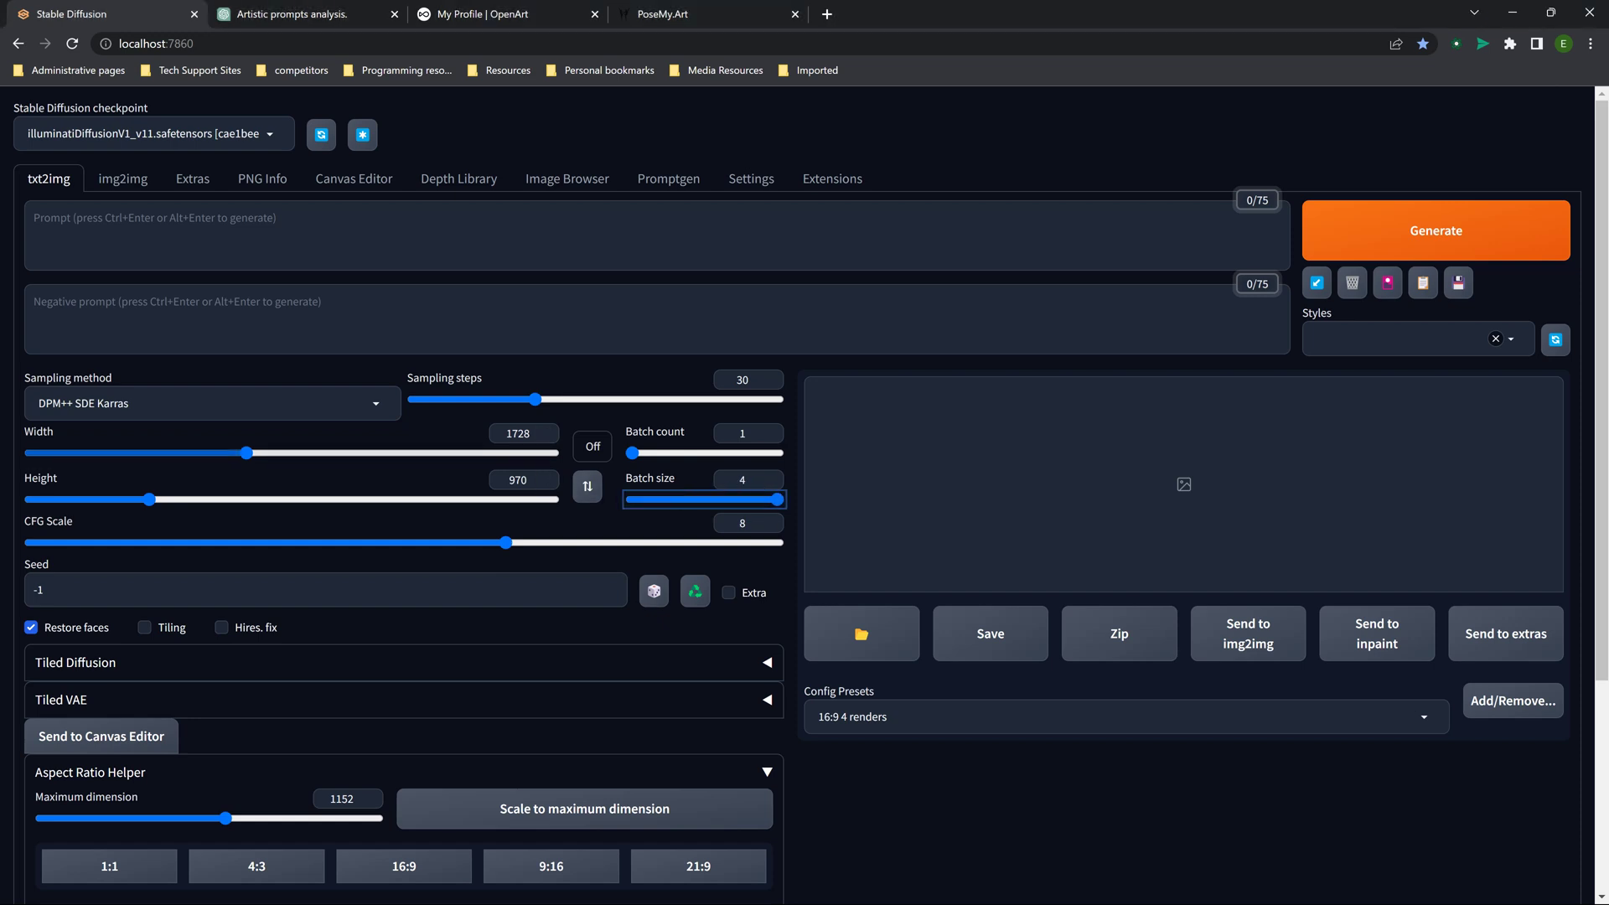
- Look through the available scripts and keep None selected
scroll(561, 675, down, 3)
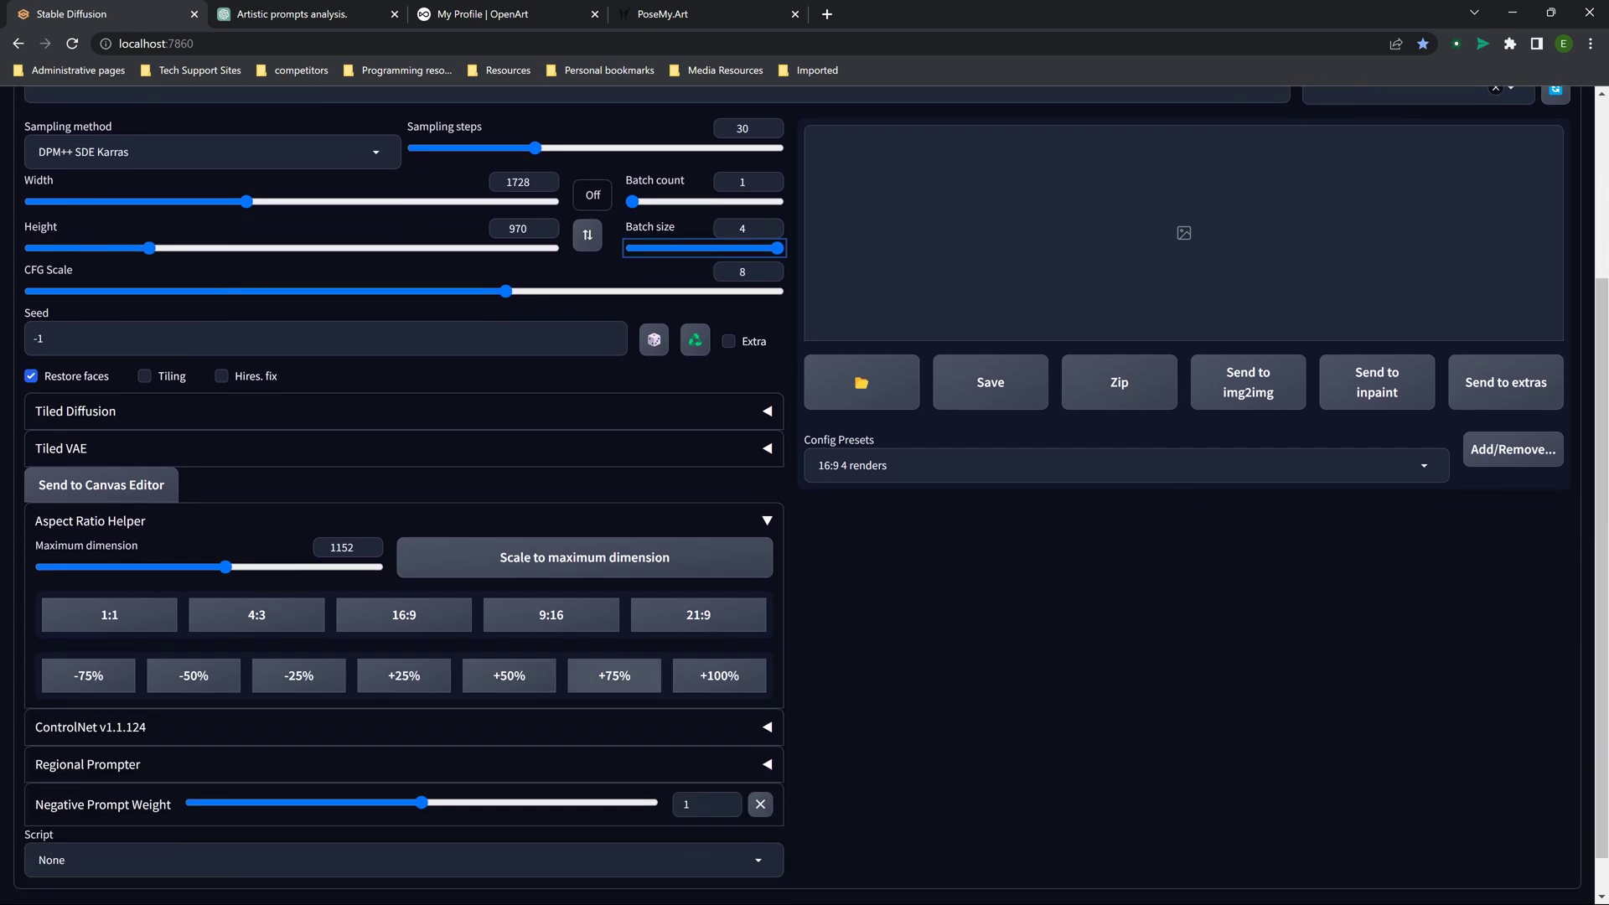
scroll(257, 614, up, 1)
scroll(256, 579, down, 2)
click(125, 815)
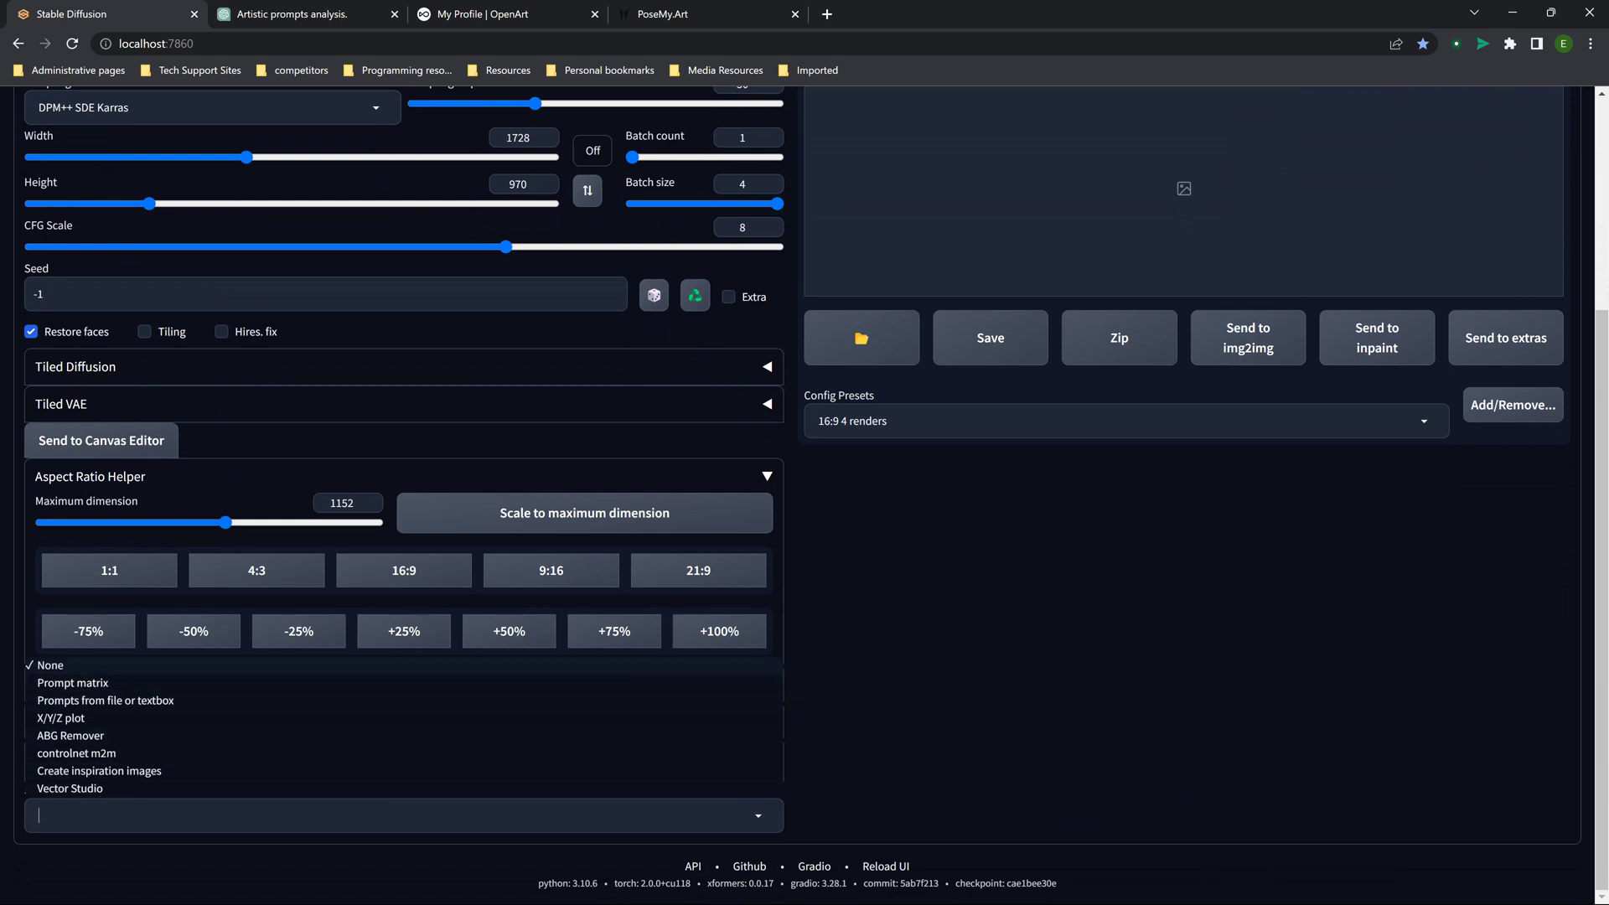
click(83, 665)
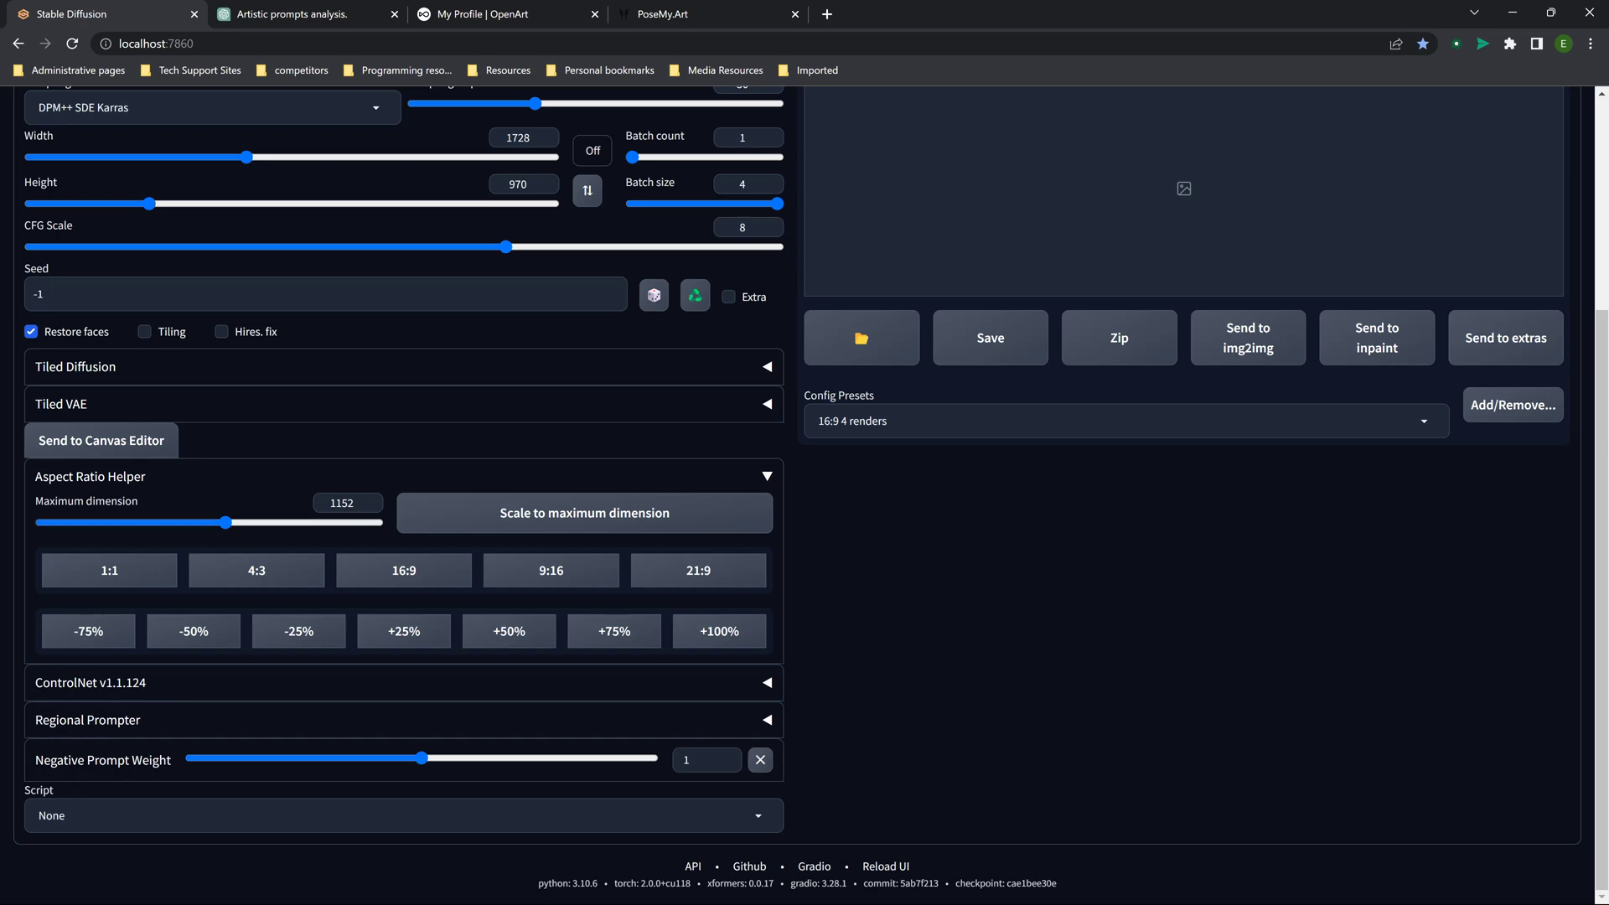
click(126, 814)
click(84, 668)
- Reapply the "16:9 4 renders" config preset to restore its width, height and batch size
click(1126, 421)
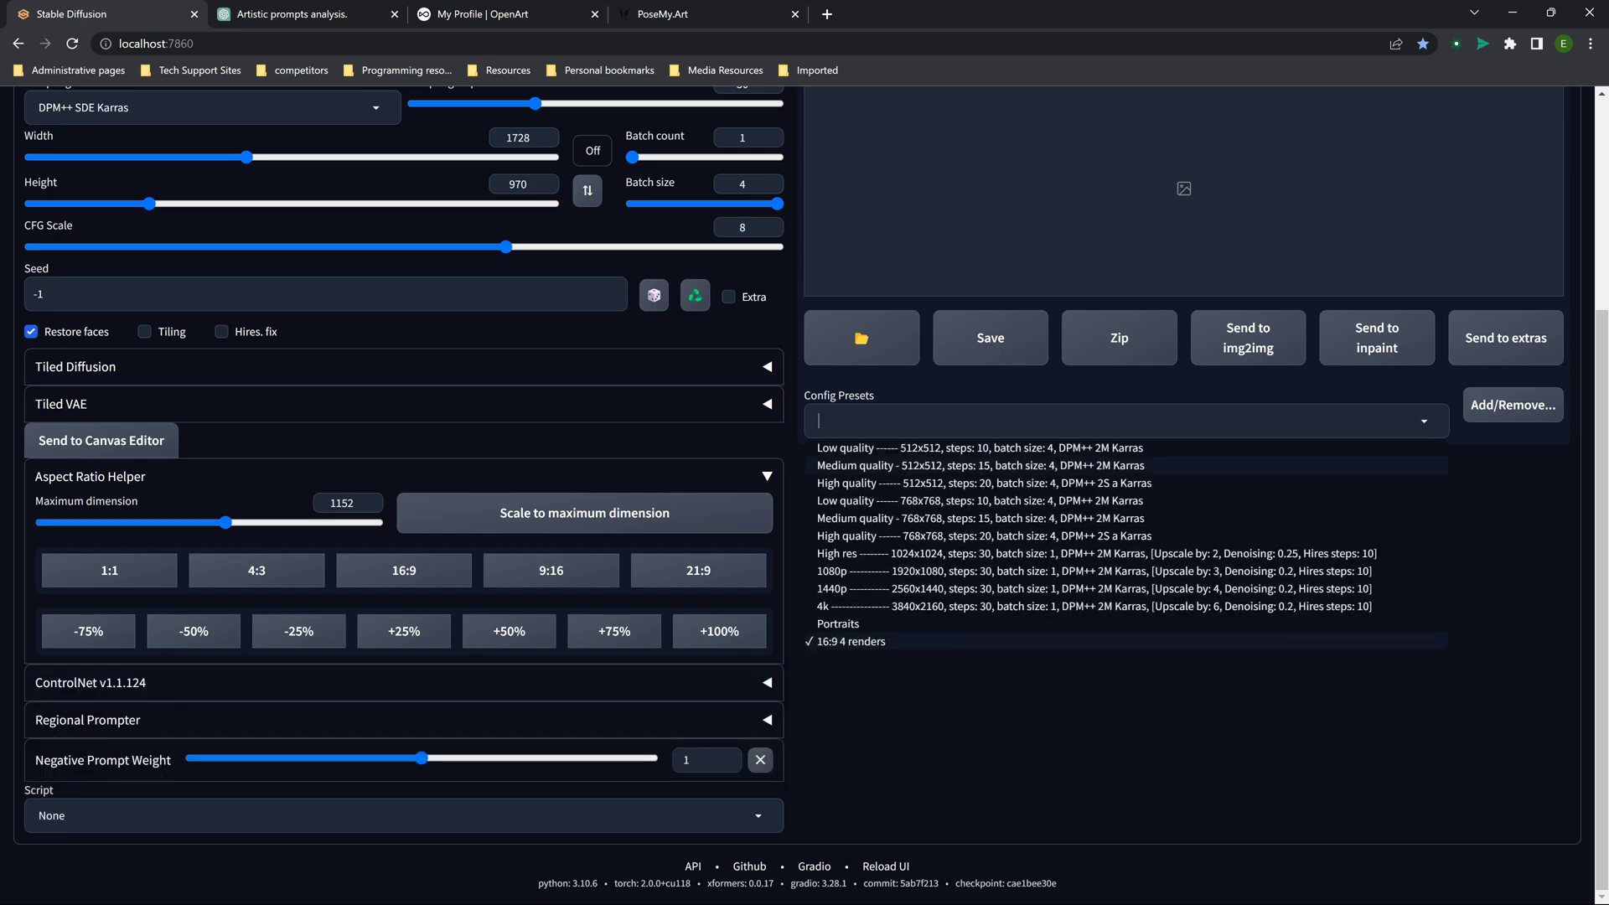
click(851, 641)
scroll(797, 495, up, 4)
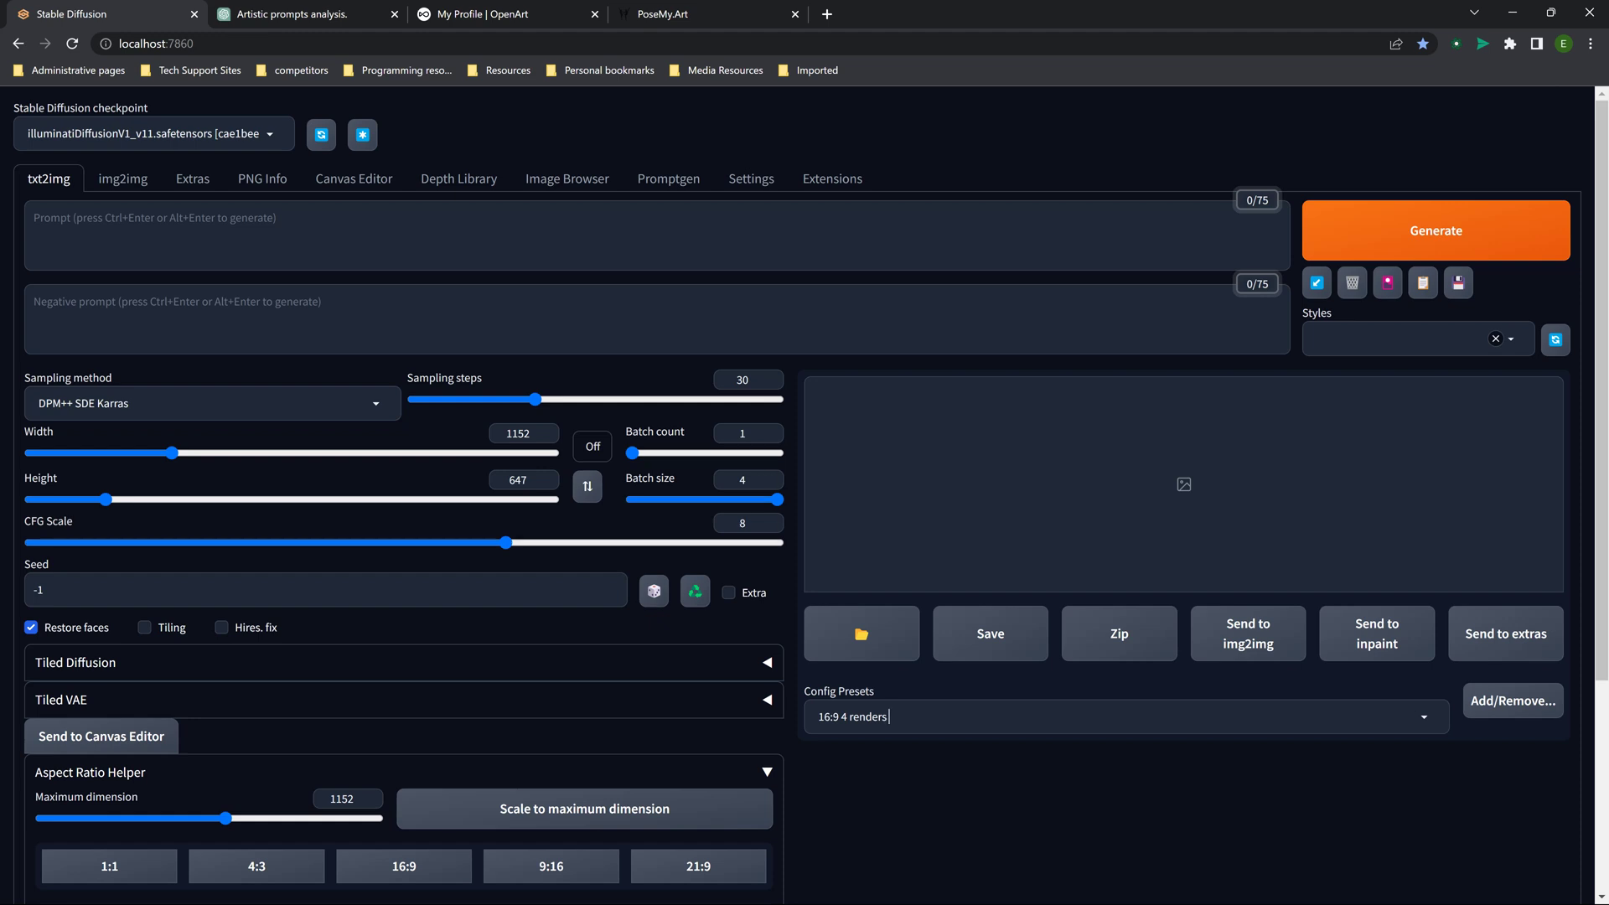
- Try a higher batch count, and reduce both the batch count and the batch size to 1
drag(632, 452, 638, 453)
key(Right)
key(Right)
drag(776, 500, 632, 453)
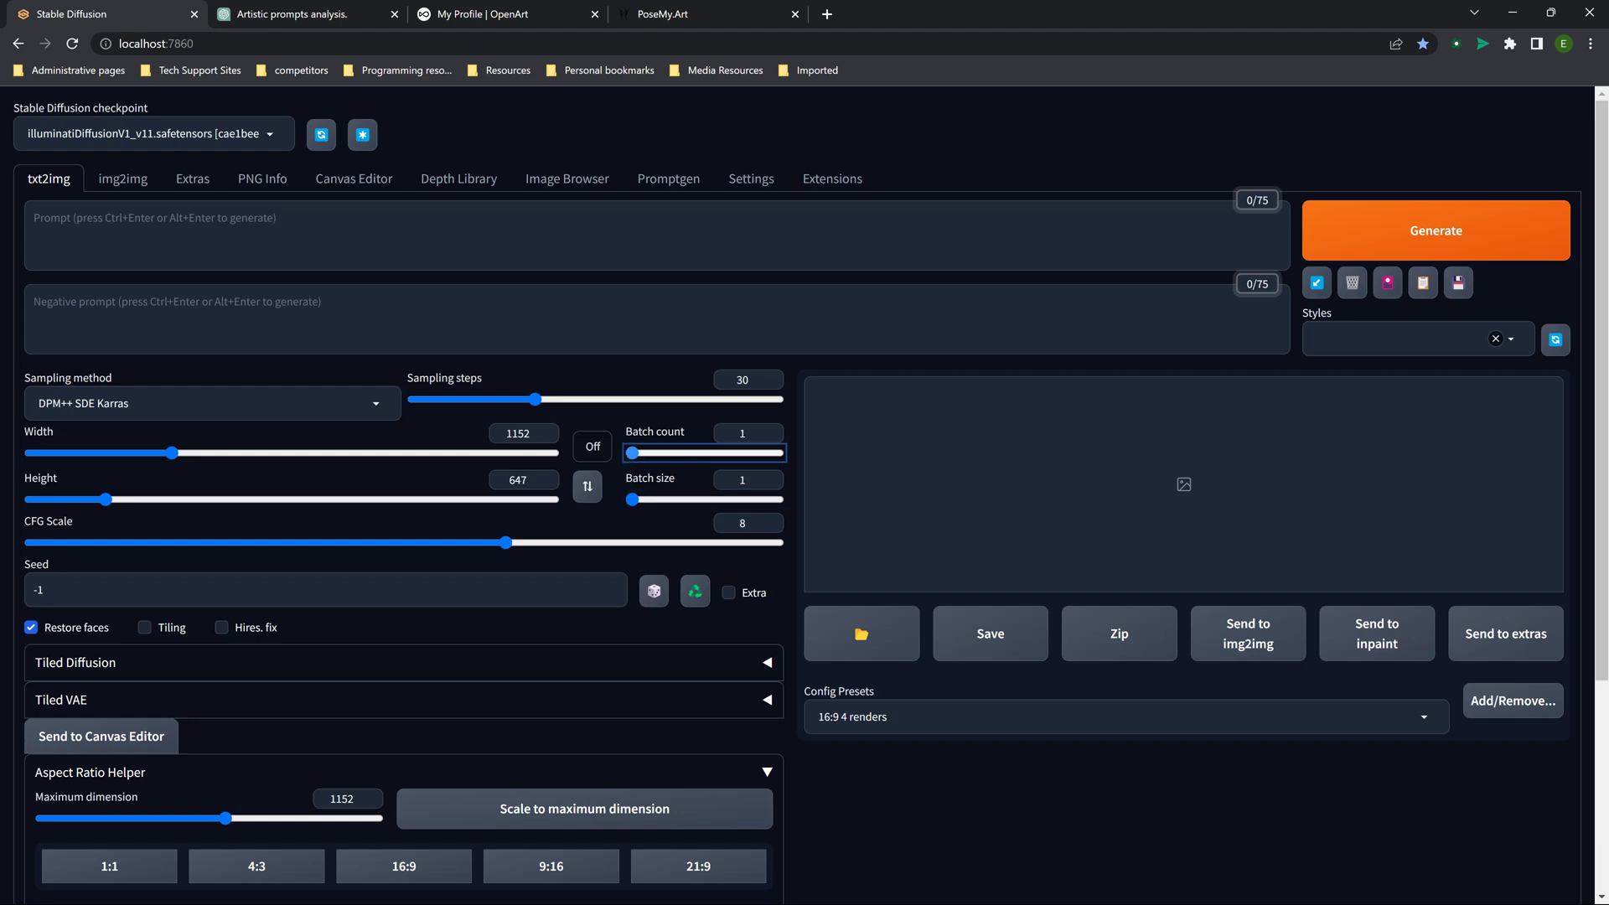
click(632, 500)
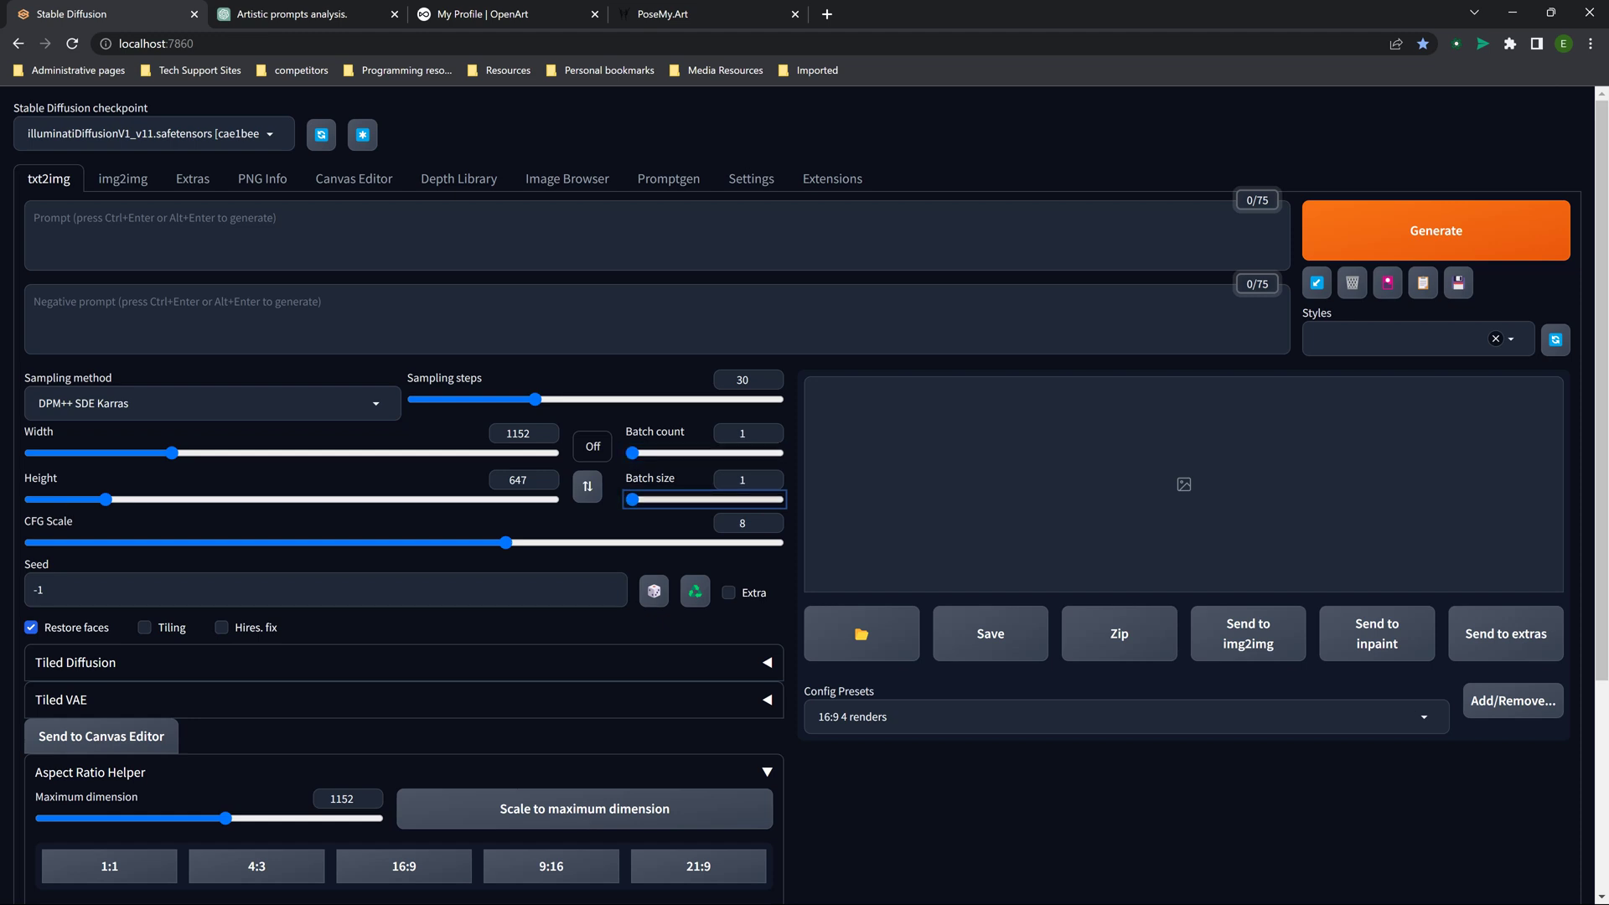
mouse_move(632, 453)
mouse_down()
mouse_move(682, 453)
mouse_move(632, 453)
mouse_up()
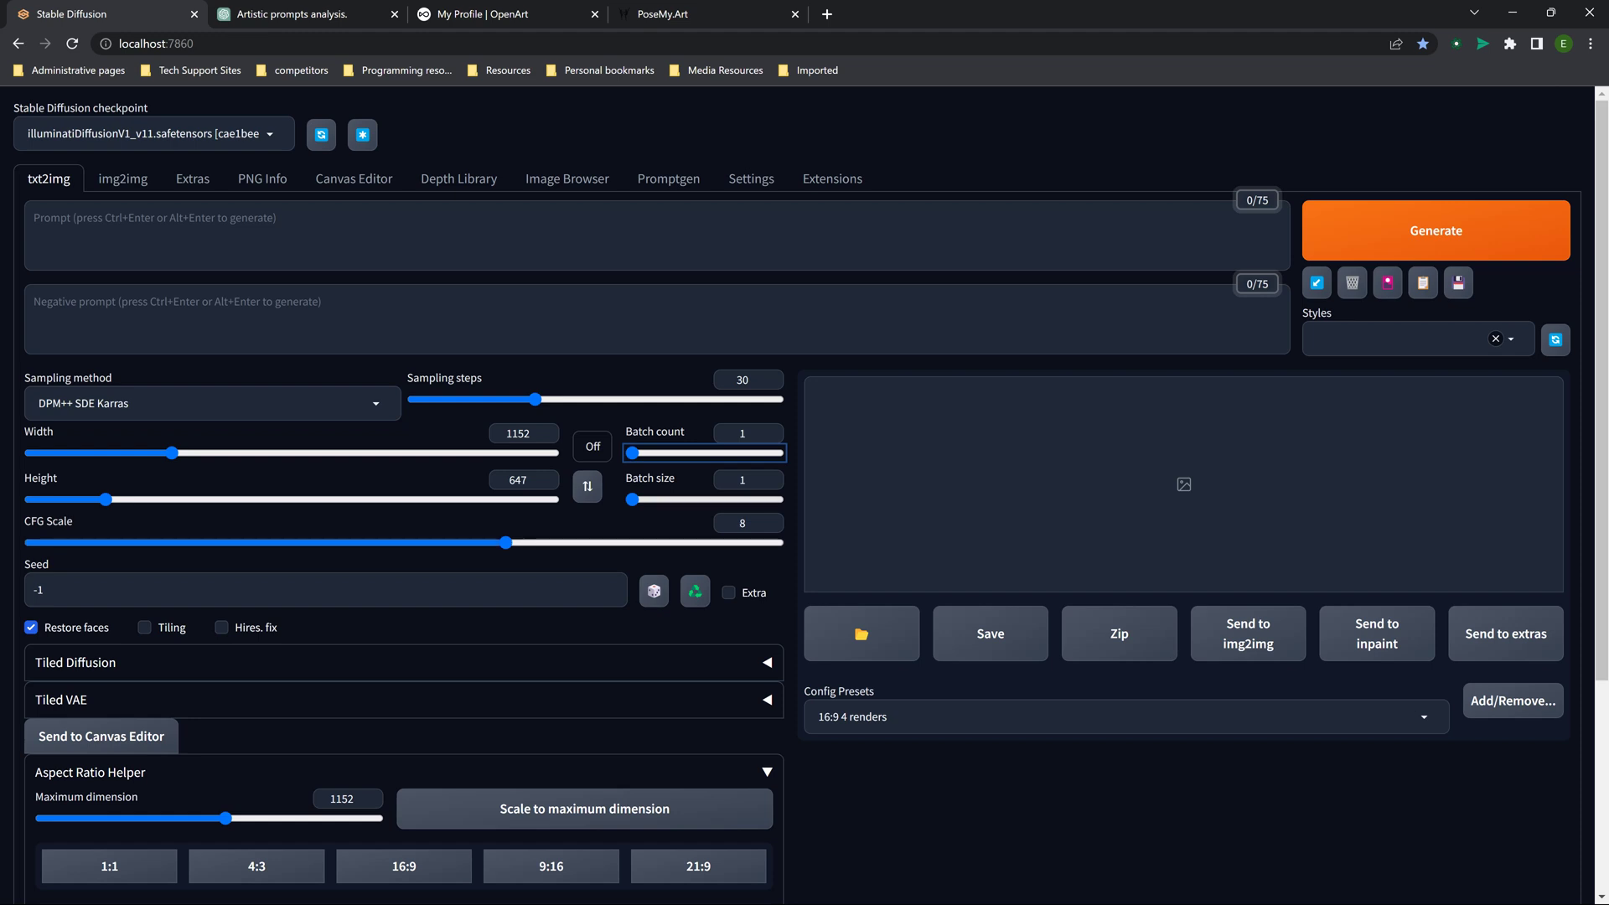
- Try several batch sizes and set the batch size to its maximum of 4
drag(633, 499, 680, 500)
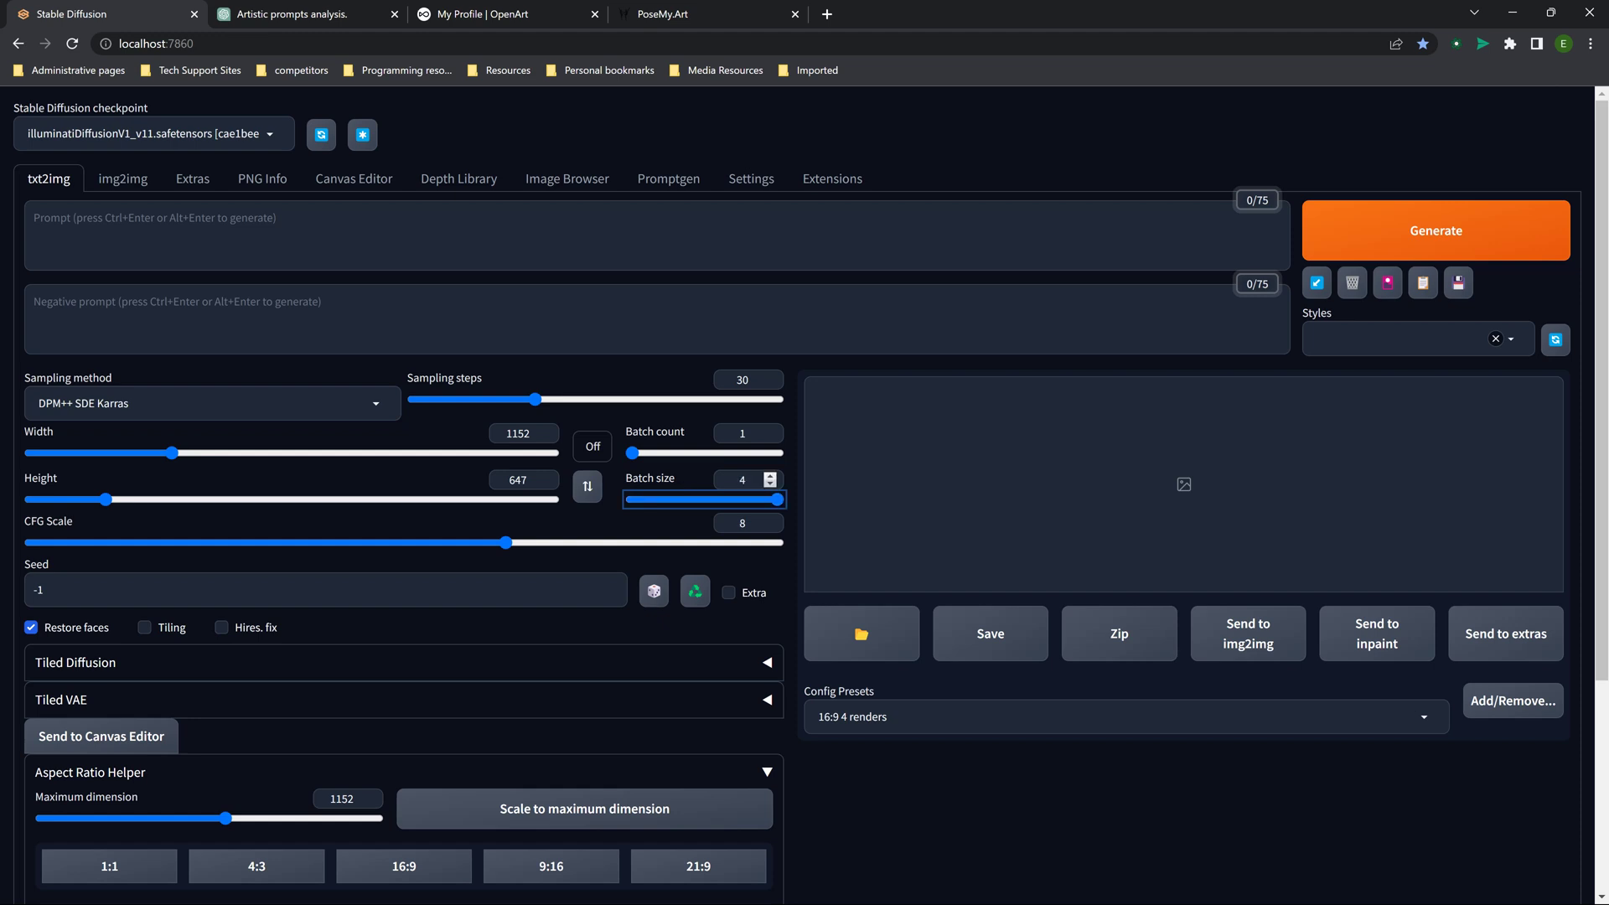
key(Left)
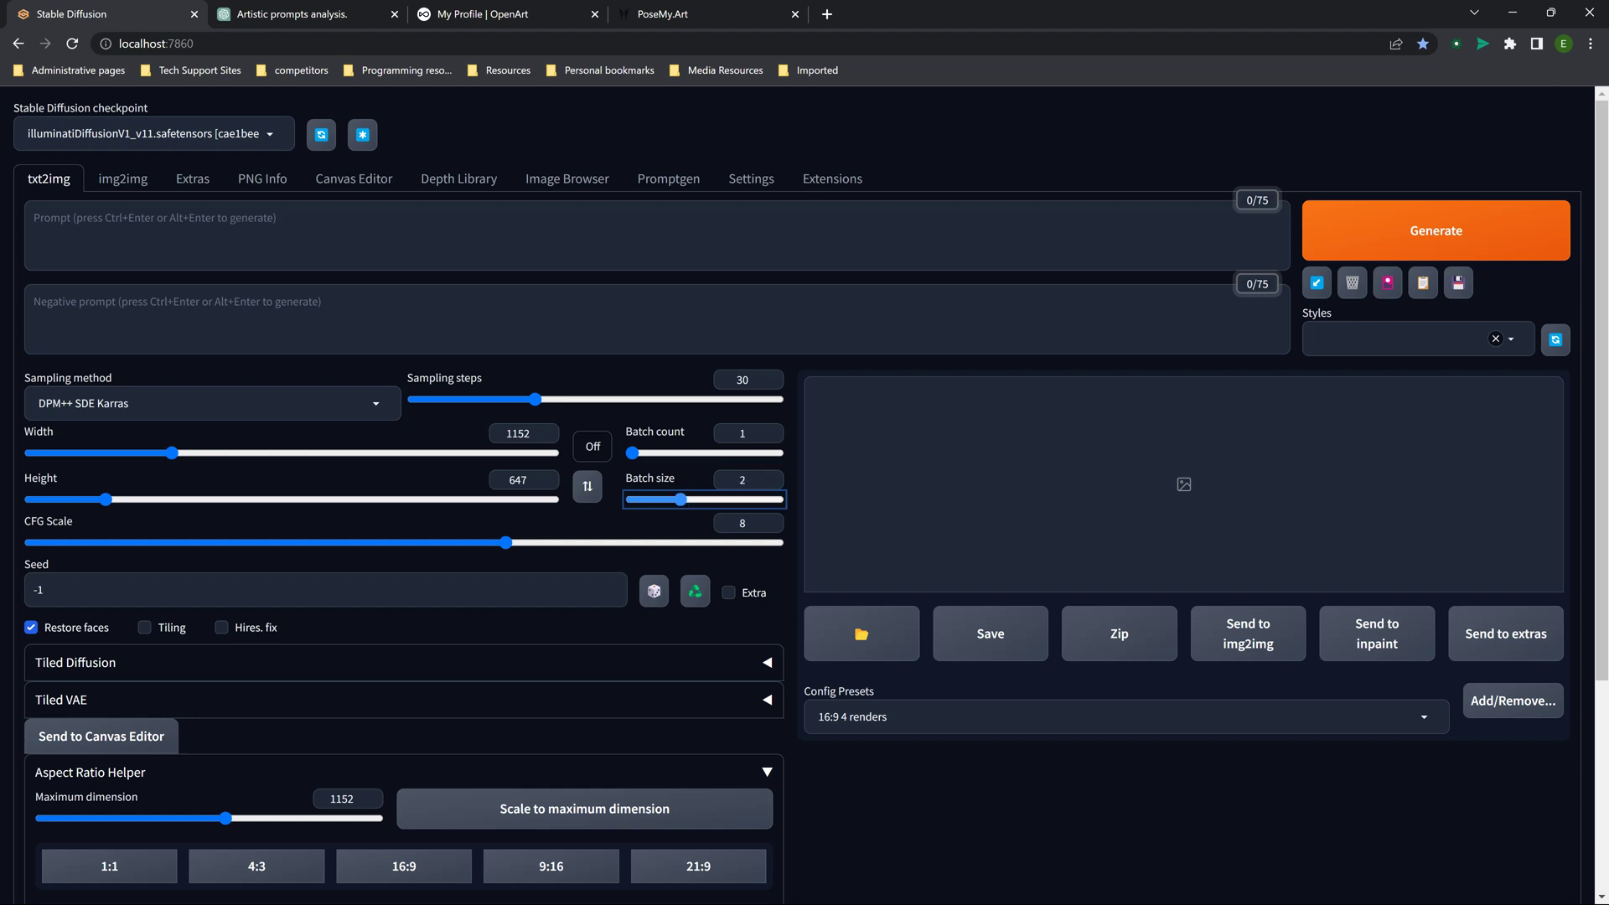
key(Right)
key(Home)
key(End)
- Try a batch count of 3 and return it to 1
drag(633, 453, 638, 453)
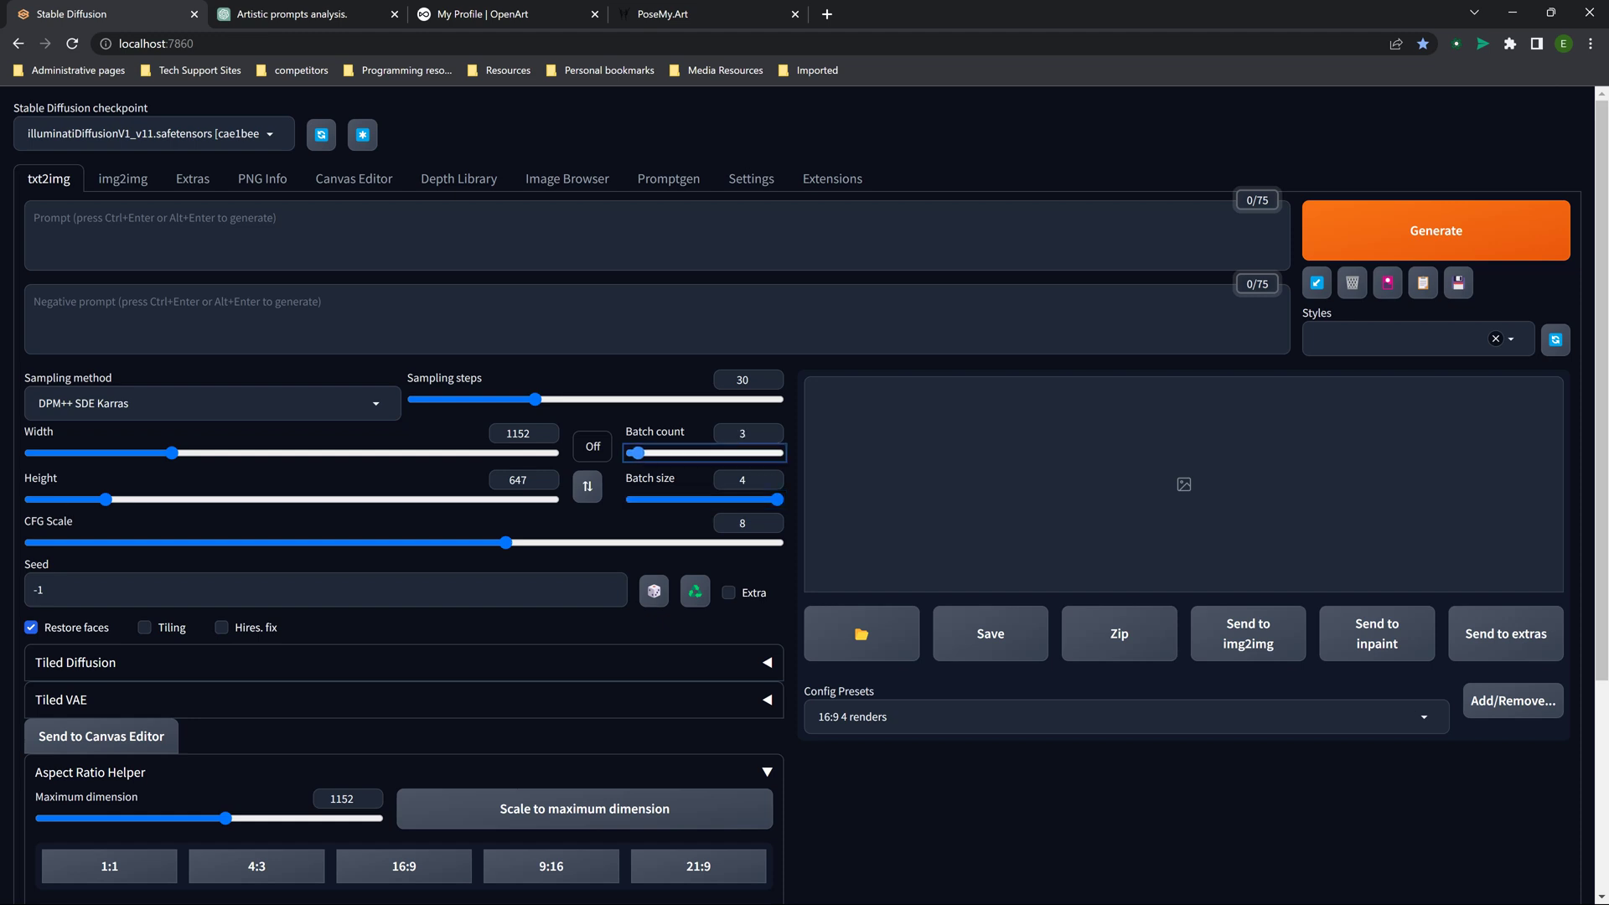
key(Left)
key(Left)
mouse_move(632, 452)
mouse_down()
mouse_move(686, 453)
mouse_move(632, 453)
mouse_up()
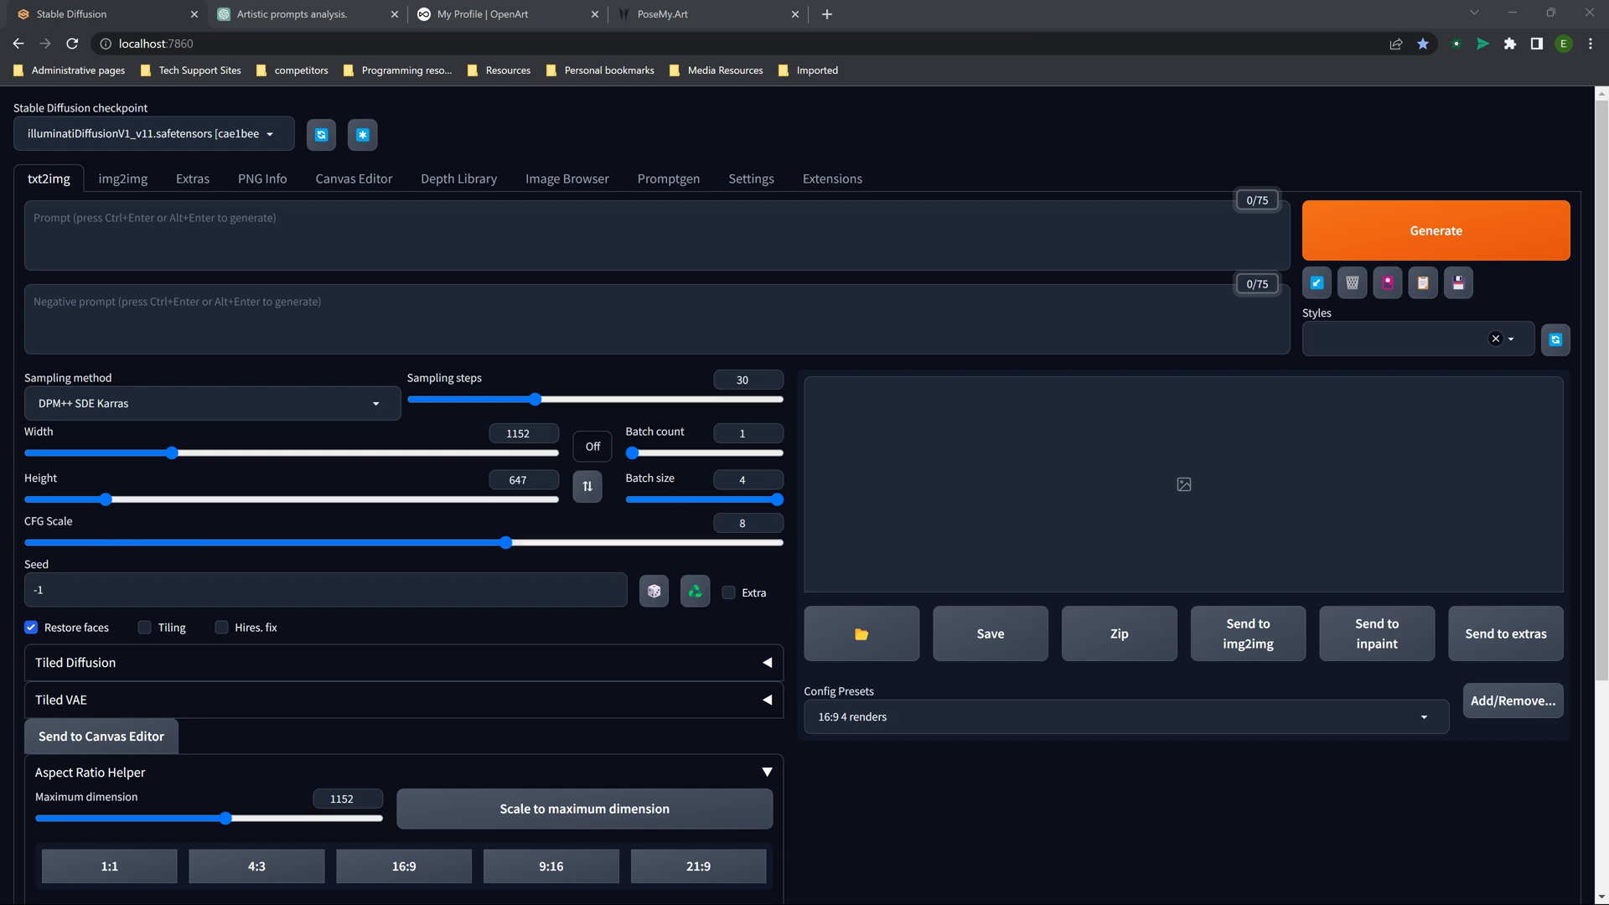
- Change the sampling method to Euler a
click(212, 403)
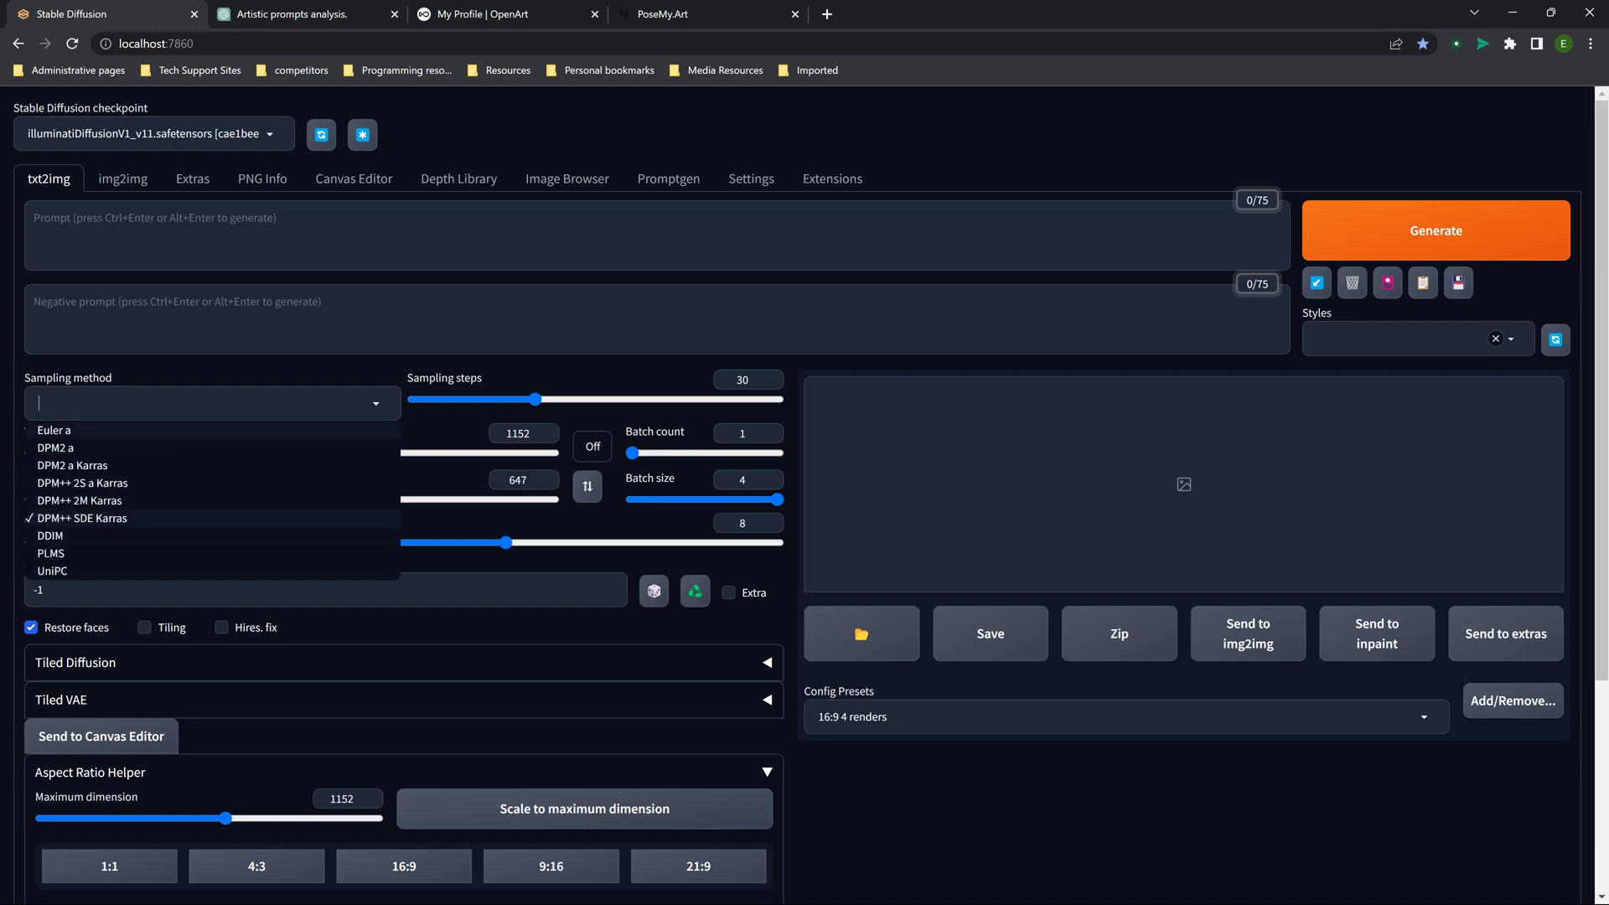
click(55, 433)
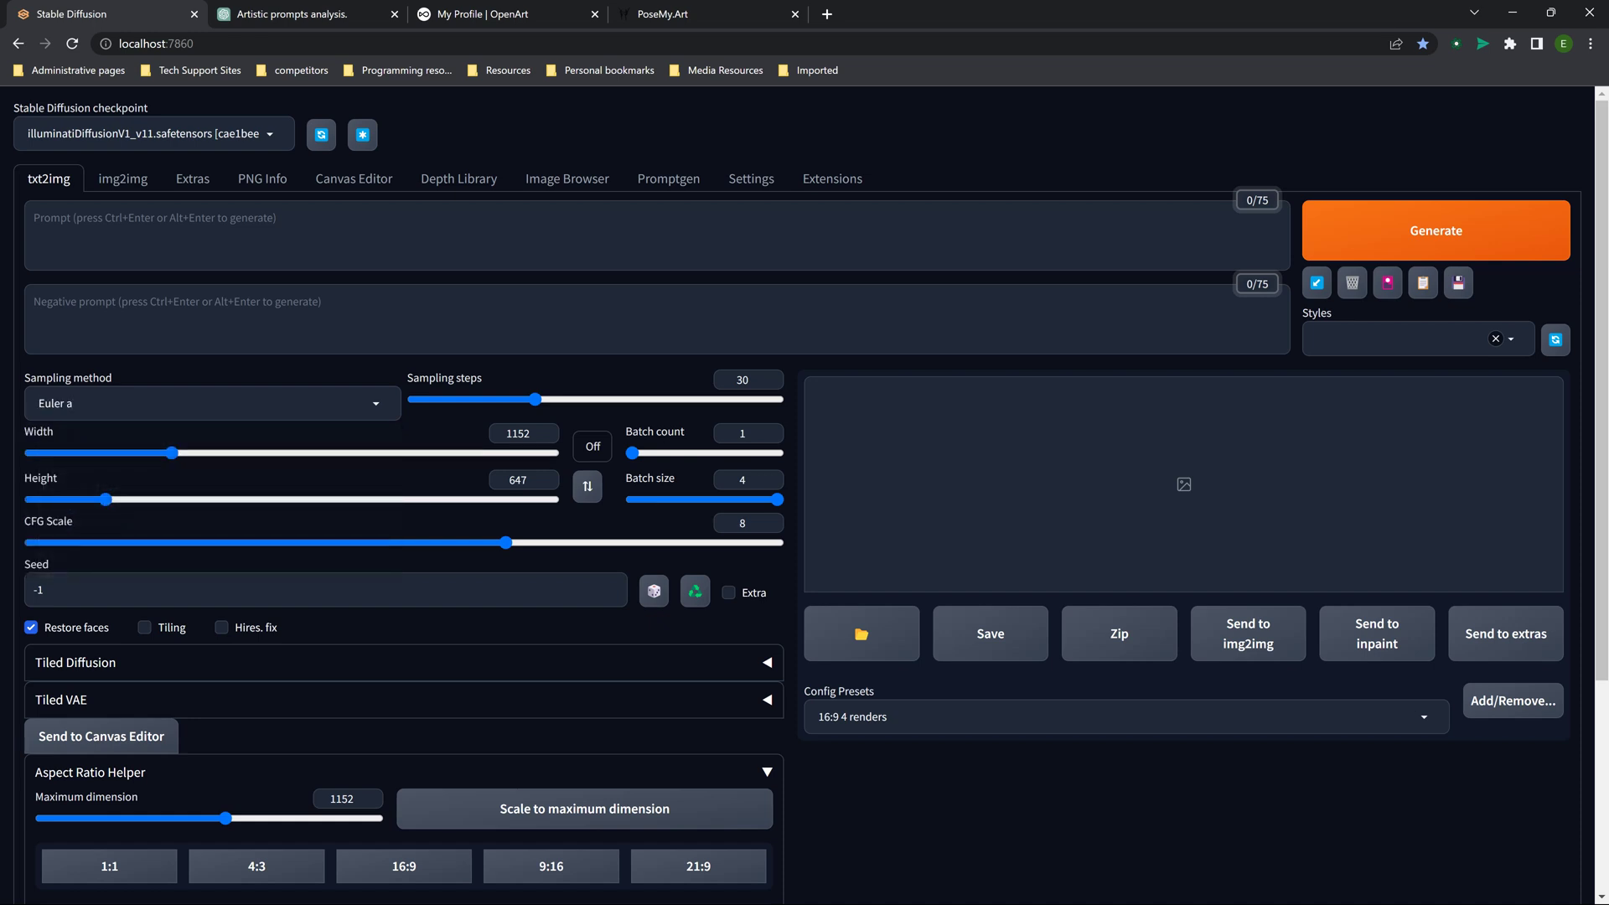
click(213, 403)
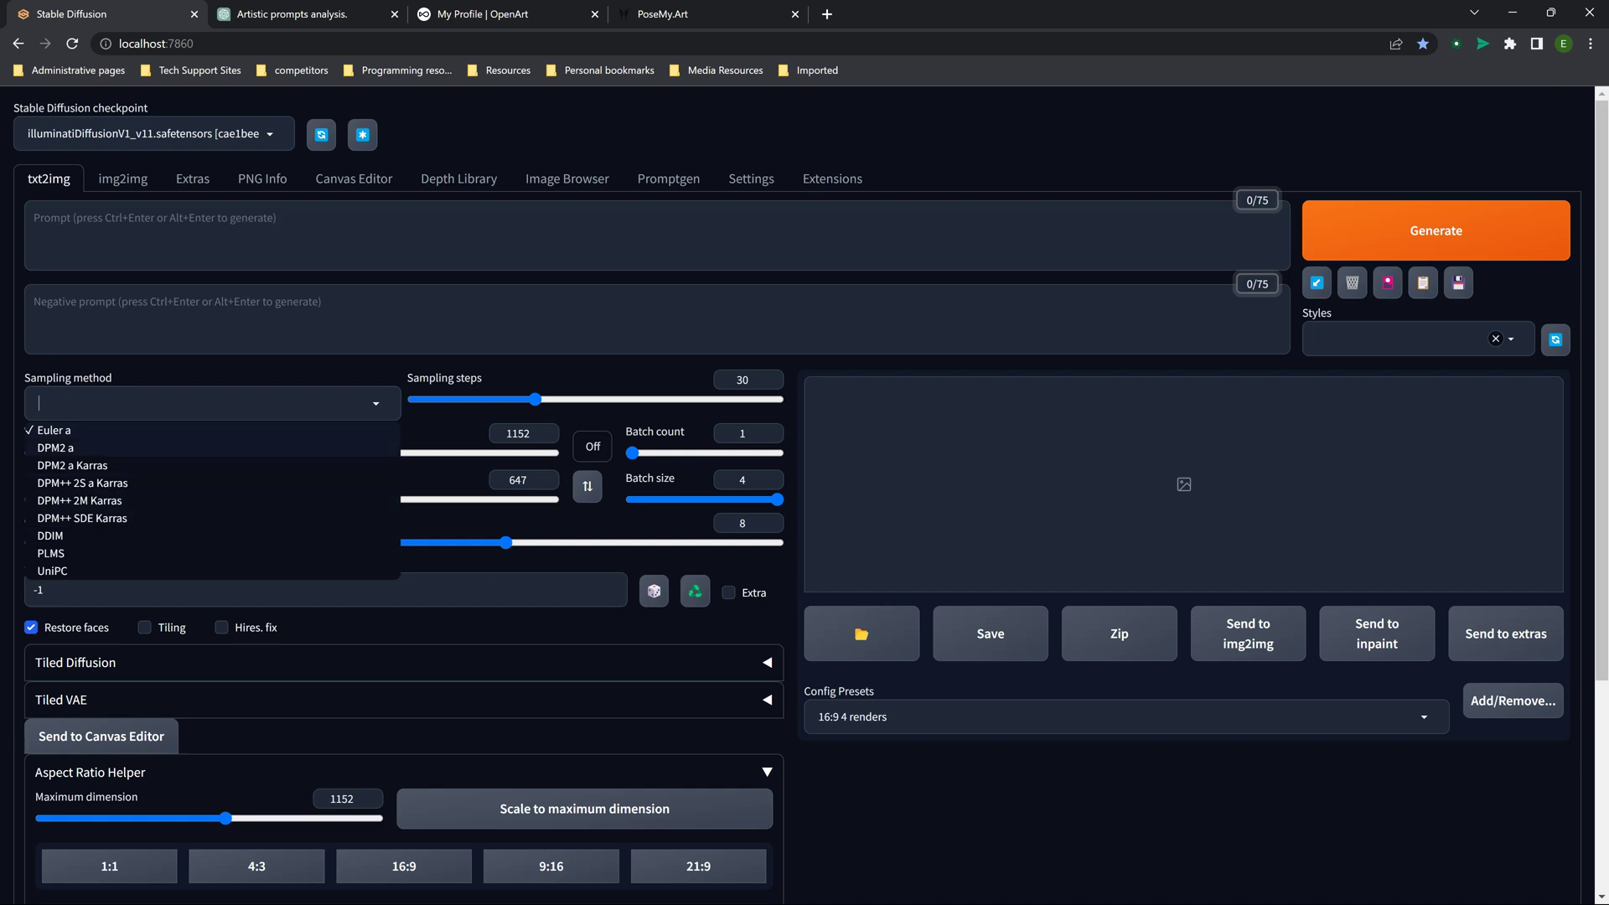
click(54, 430)
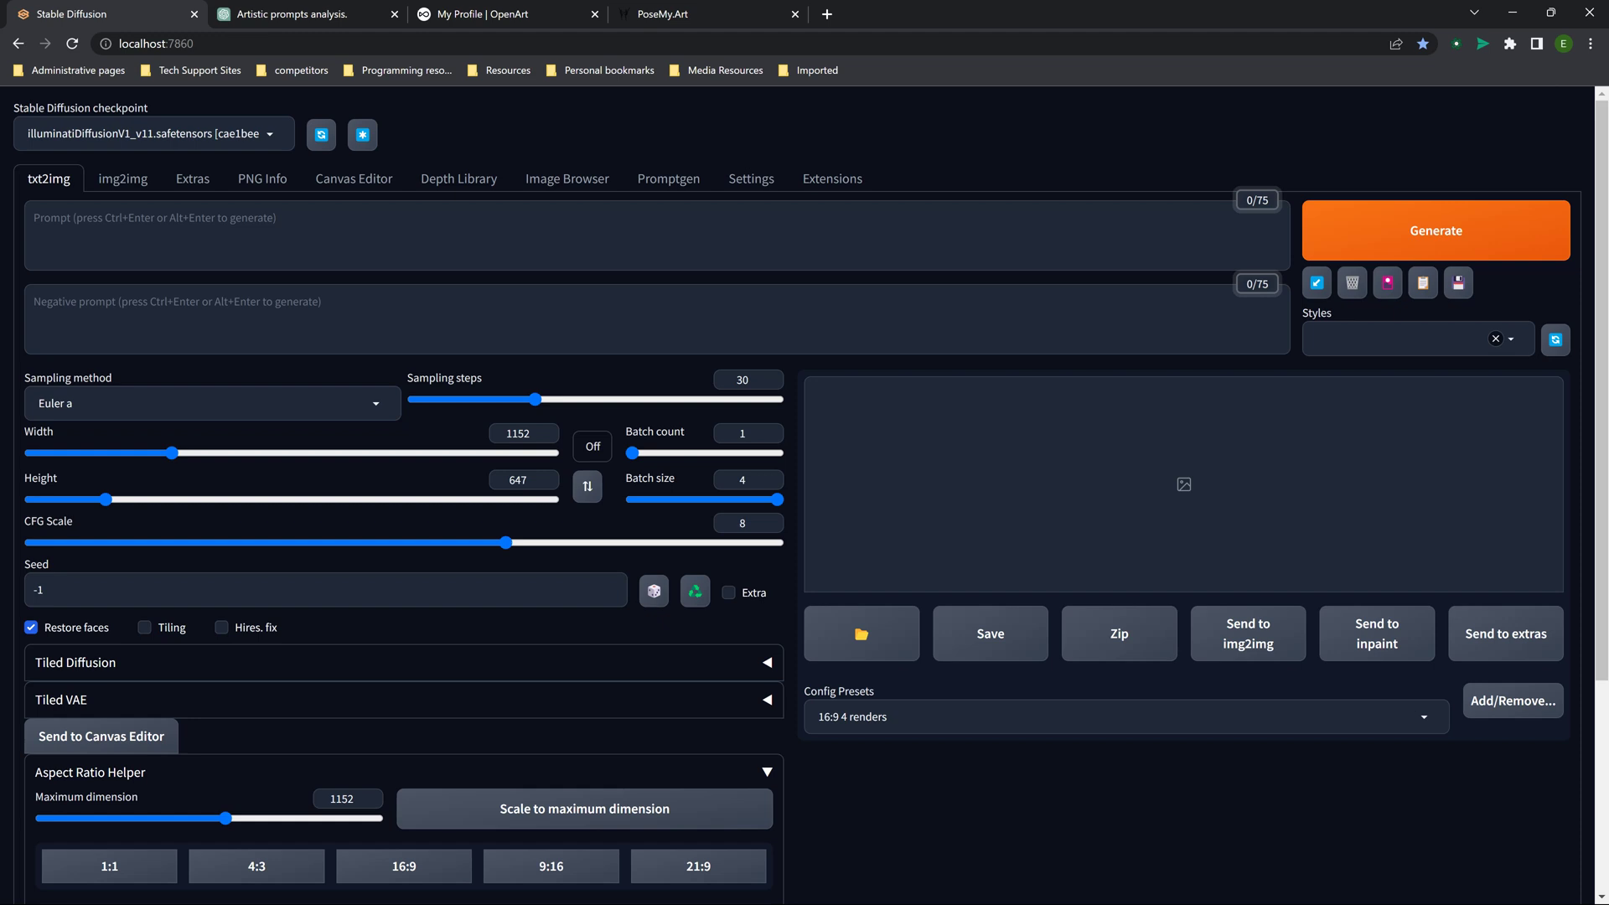
- Set the sampling method to DPM++ SDE Karras
click(212, 403)
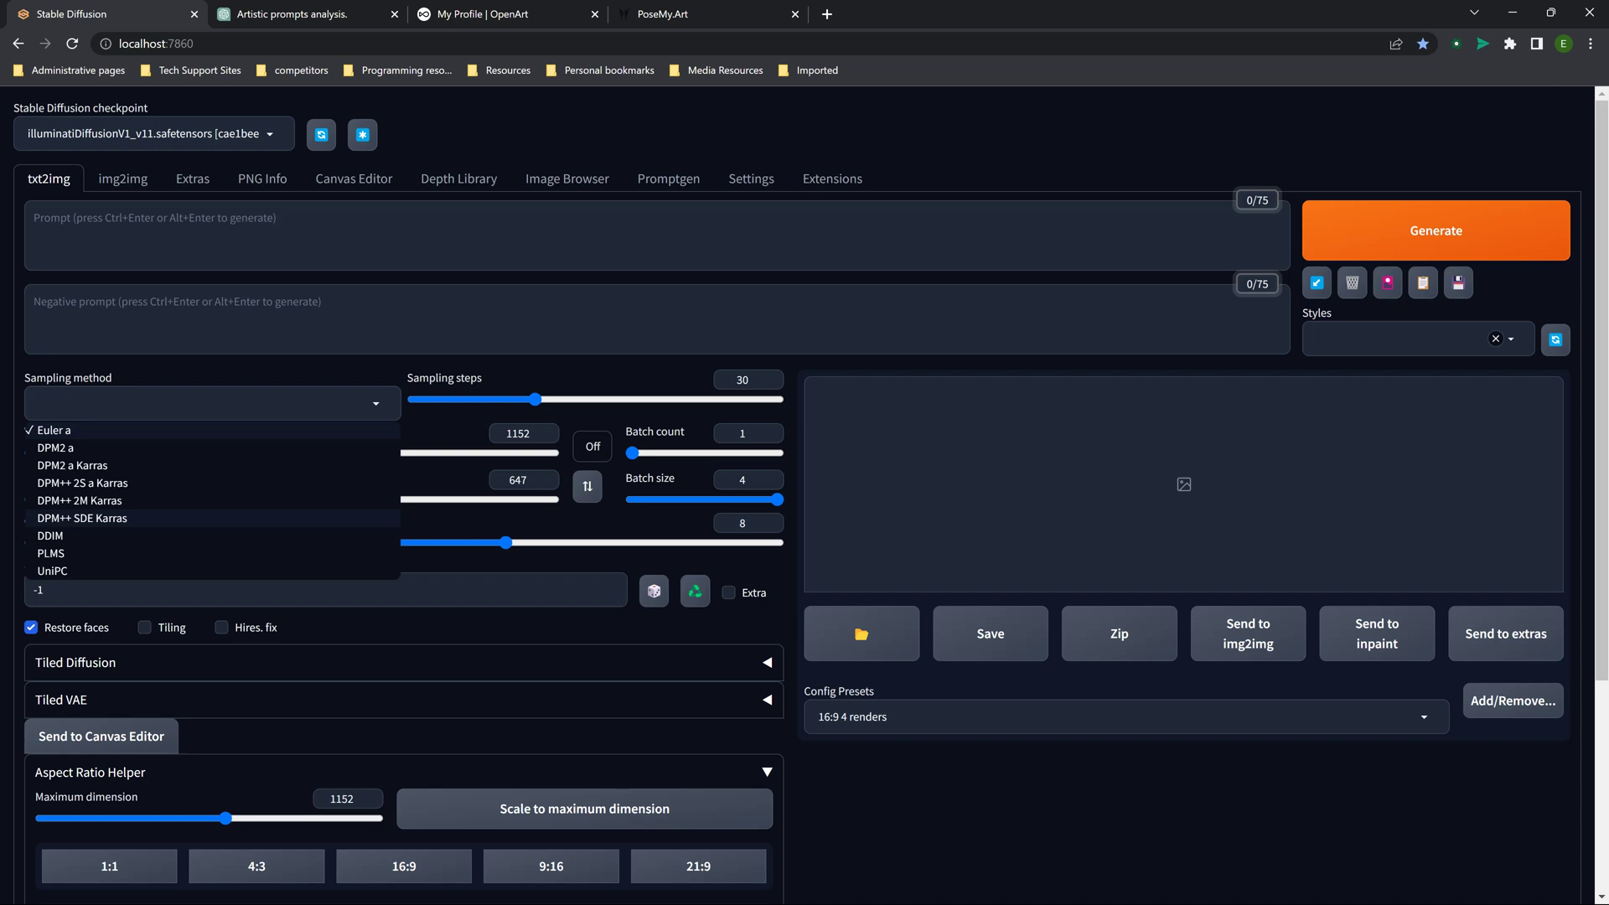
click(84, 518)
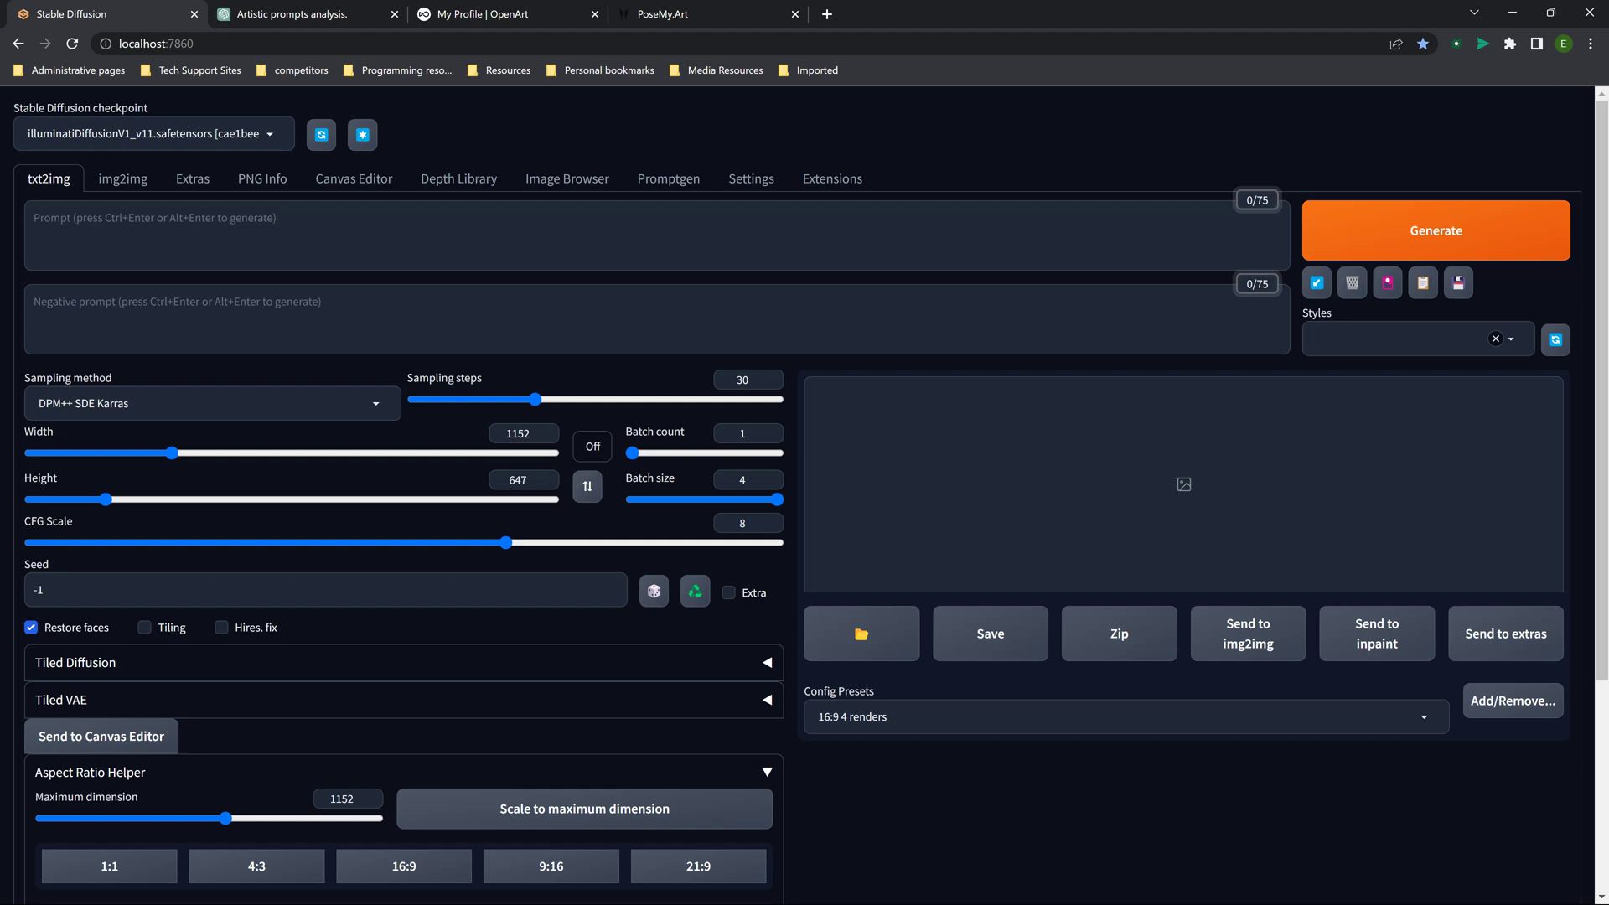
click(212, 403)
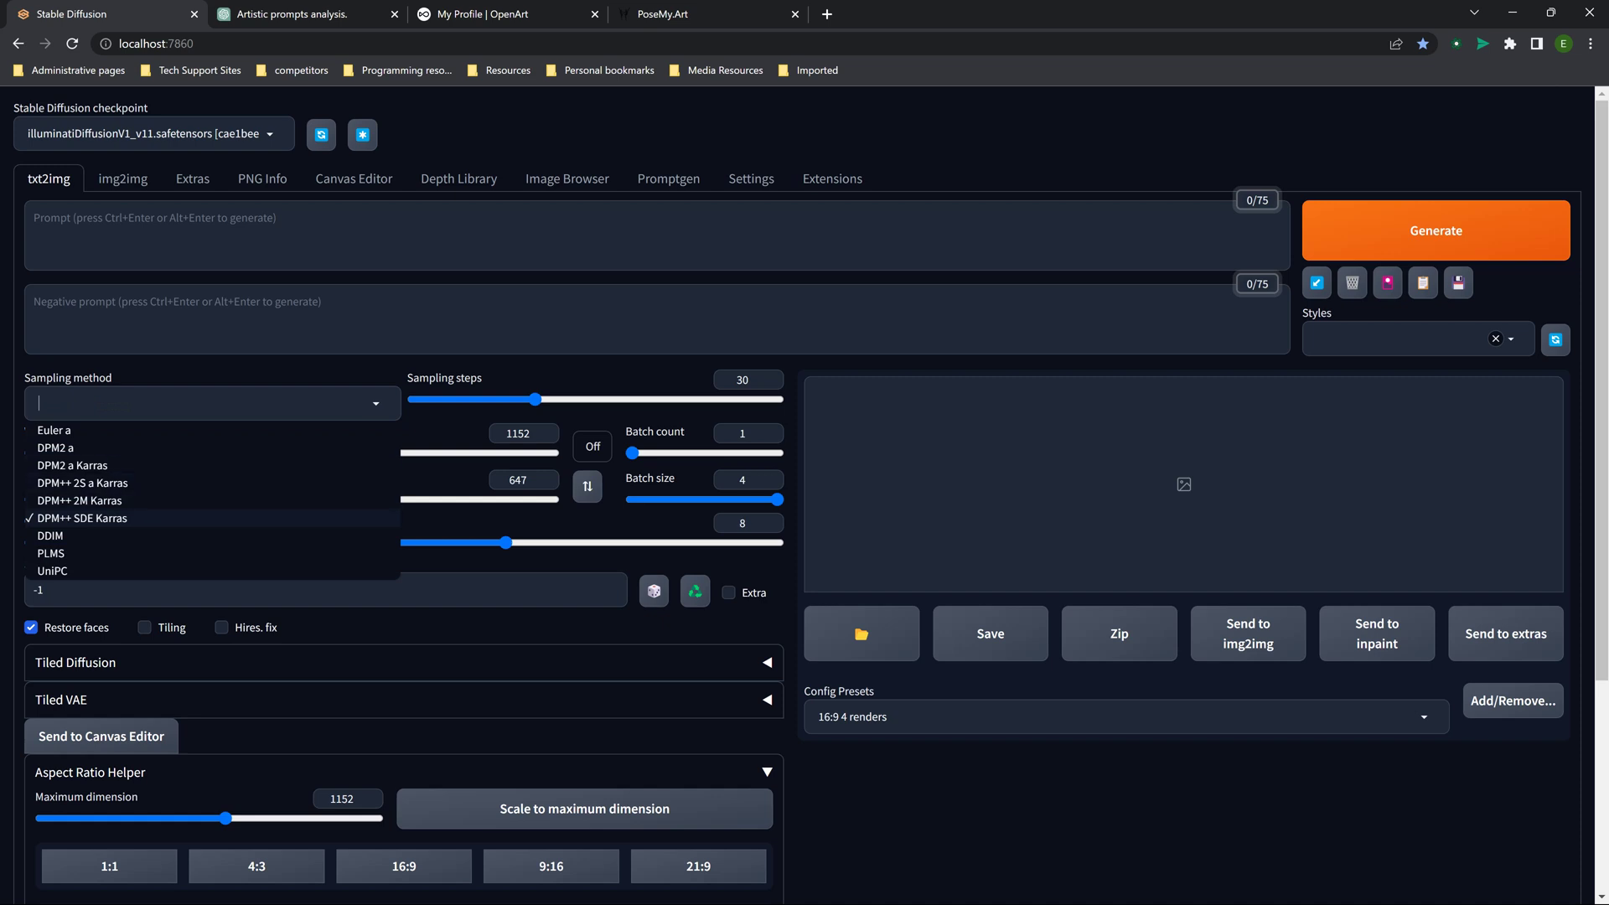
click(81, 518)
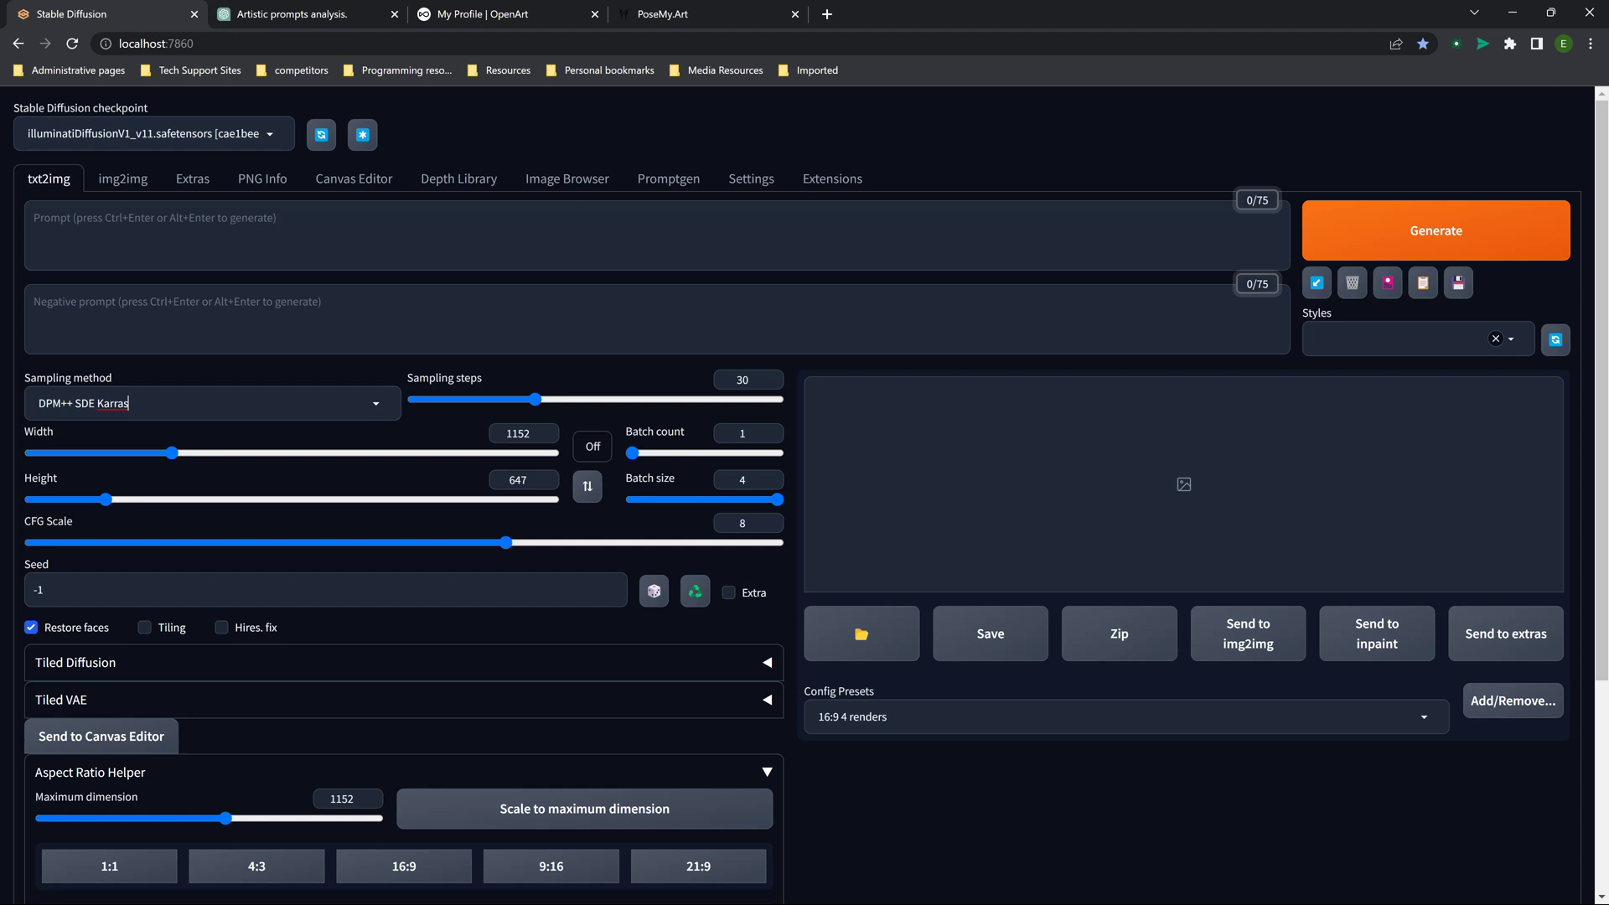
scroll(805, 491, down, 4)
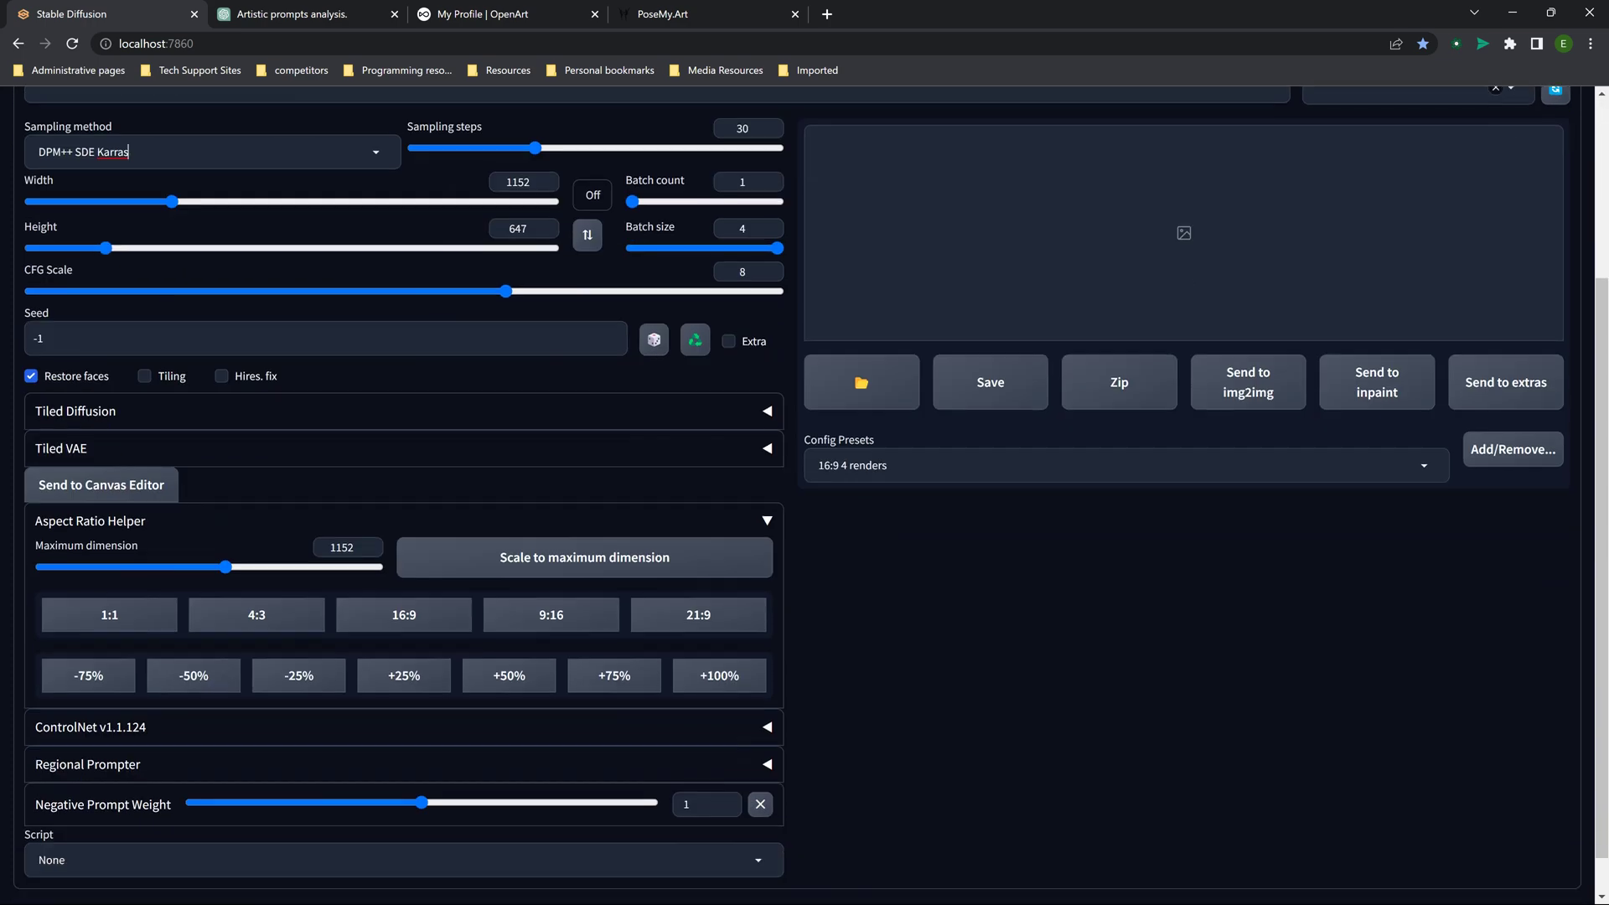
scroll(804, 490, up, 2)
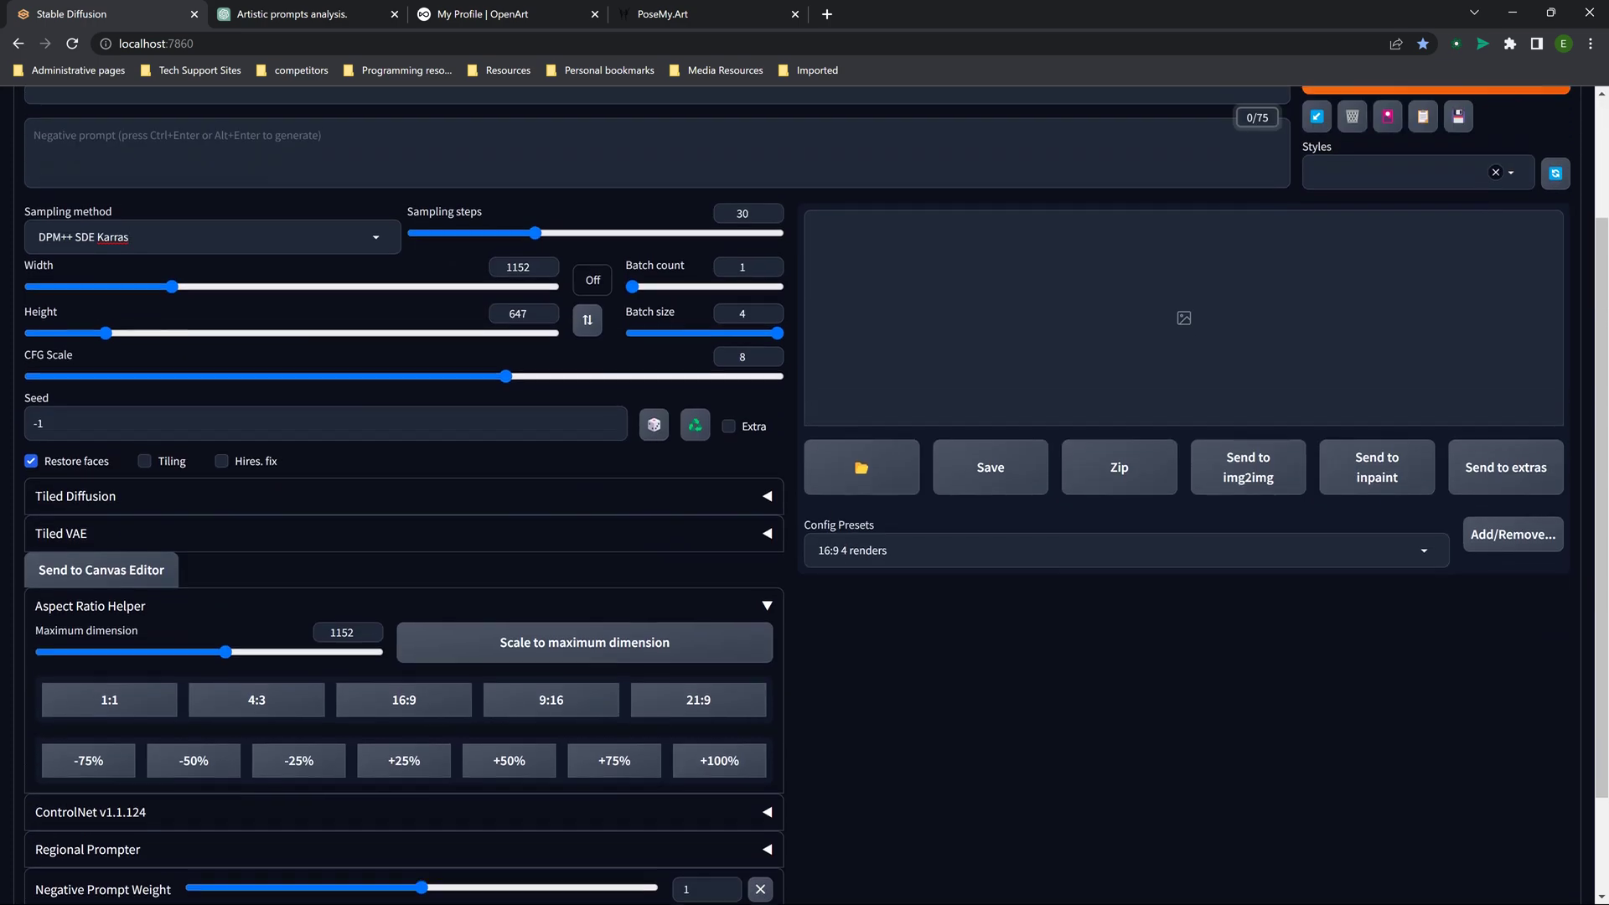
- Set the img2img sampling method to DPM++ SDE Karras
scroll(805, 490, up, 2)
click(123, 179)
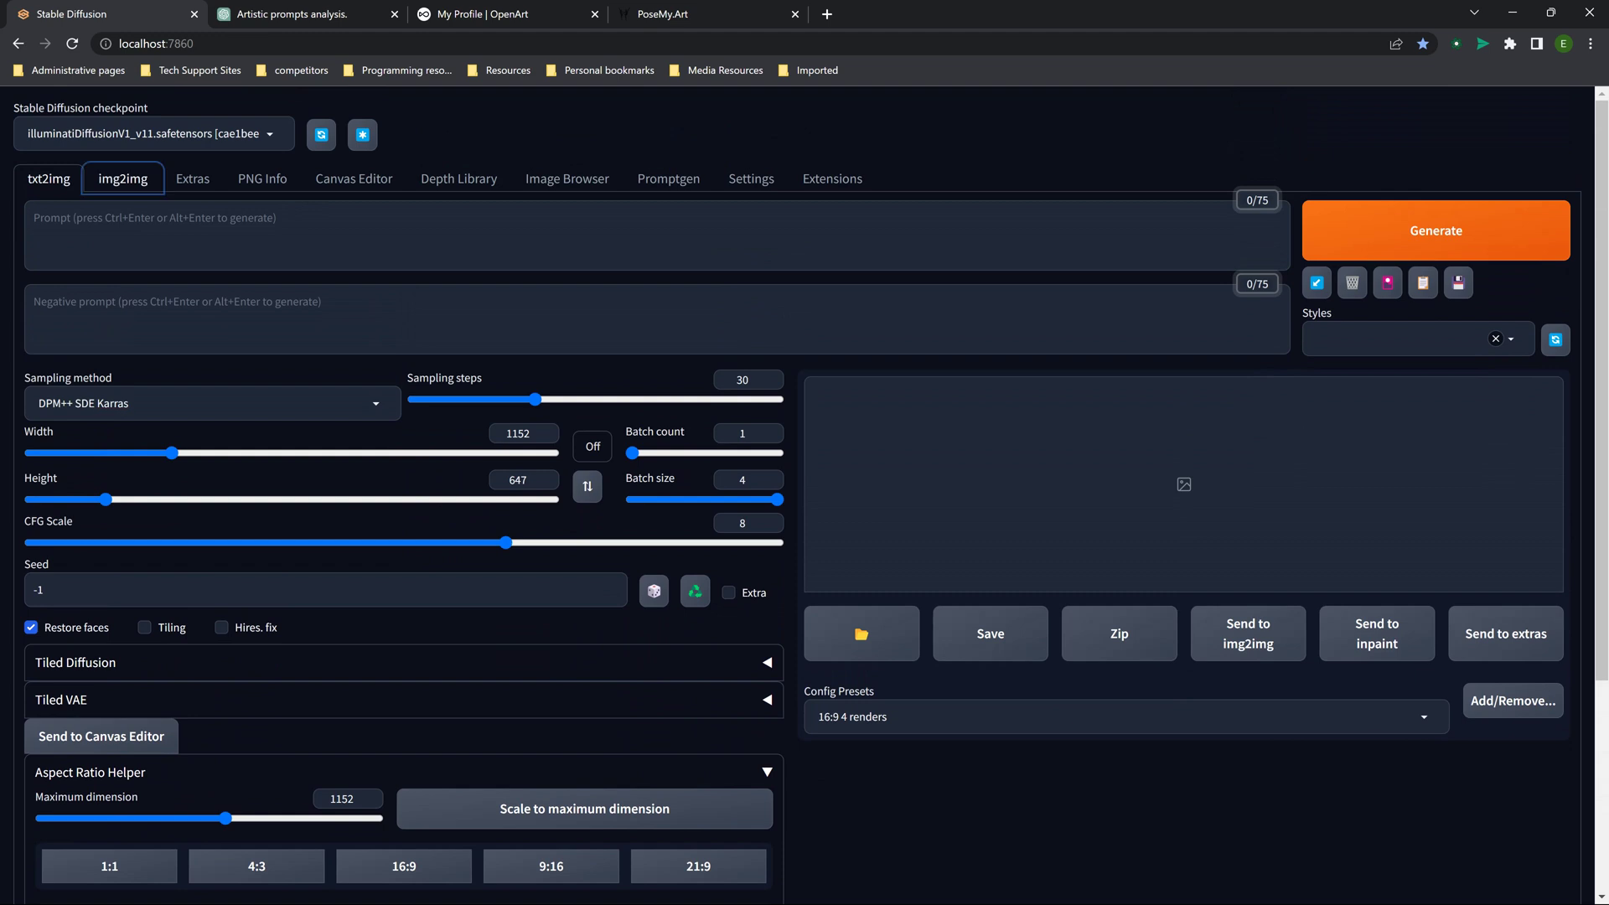
scroll(804, 490, down, 4)
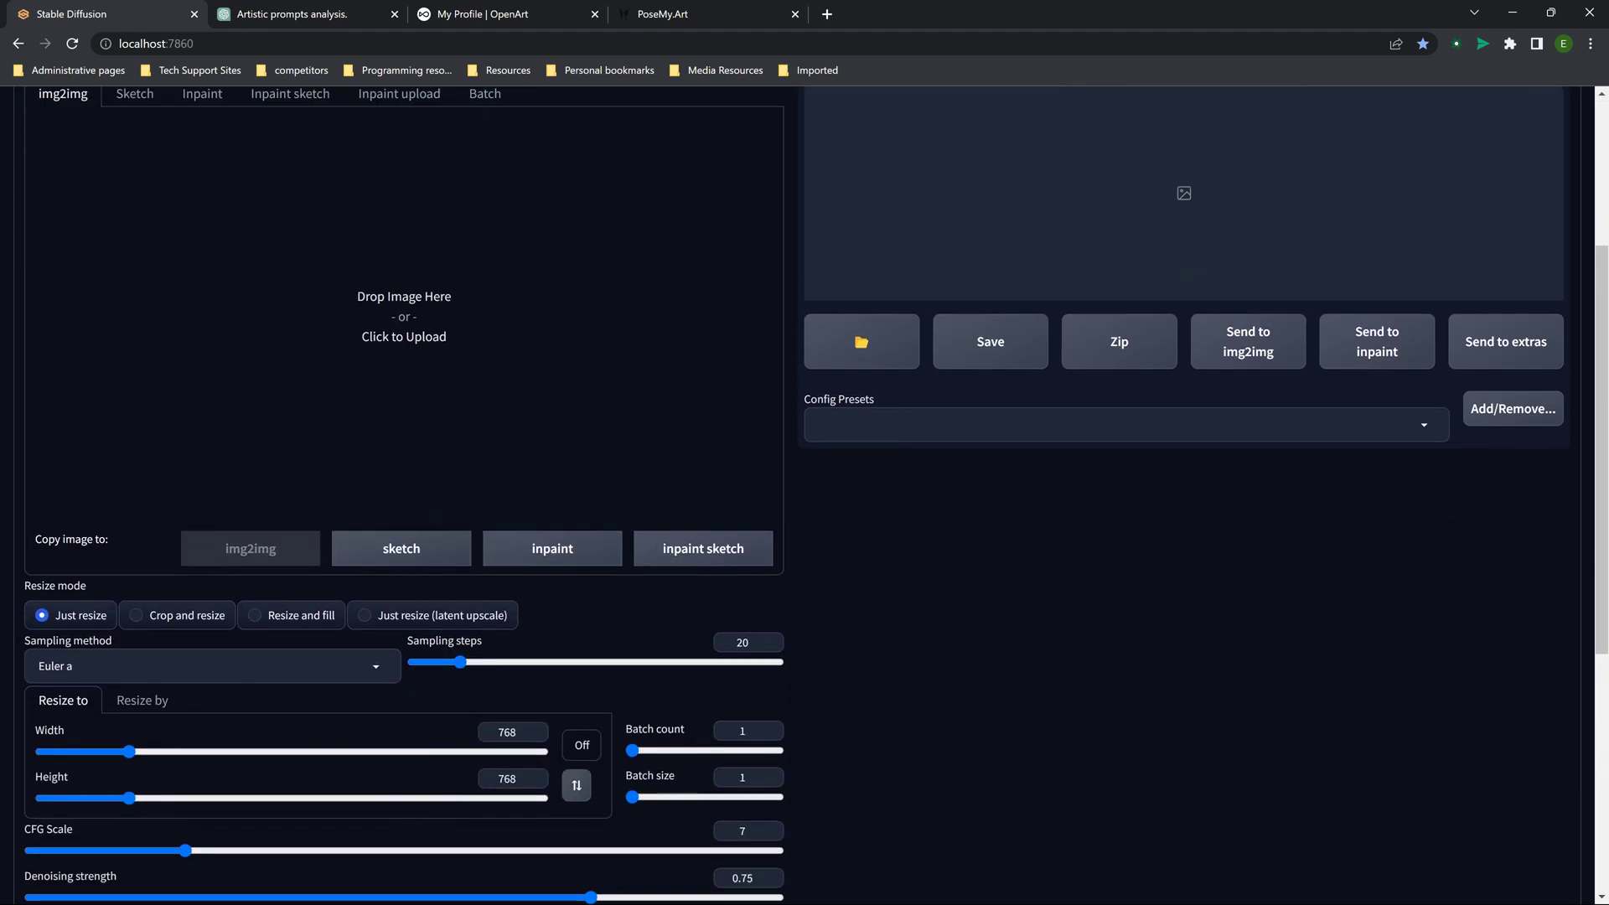
scroll(805, 491, up, 2)
scroll(805, 491, down, 2)
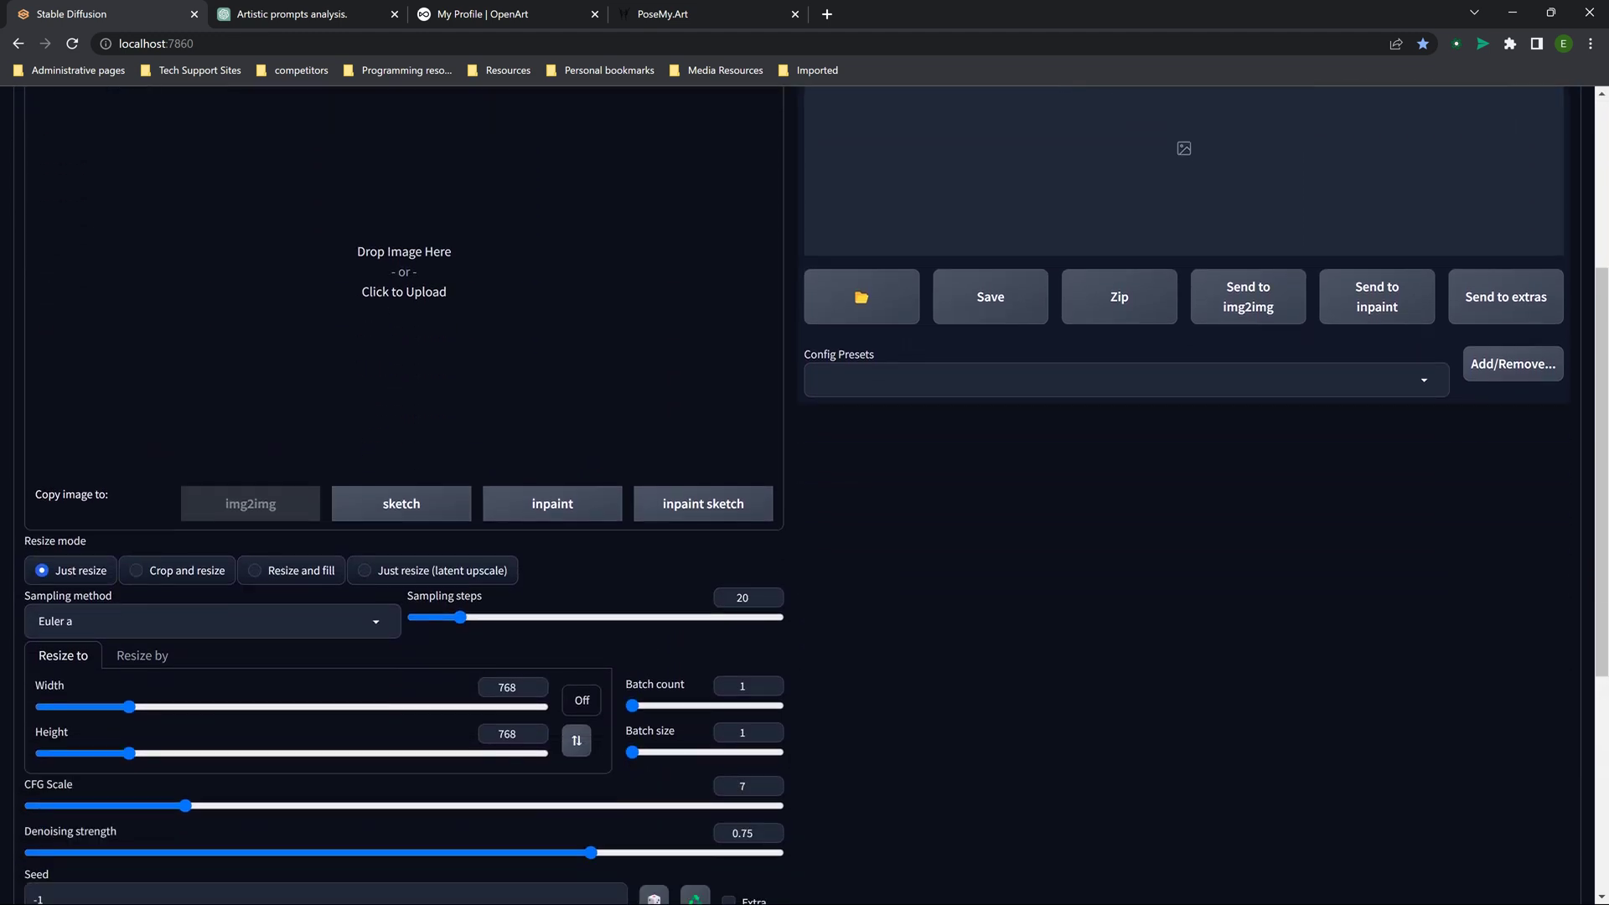
click(212, 621)
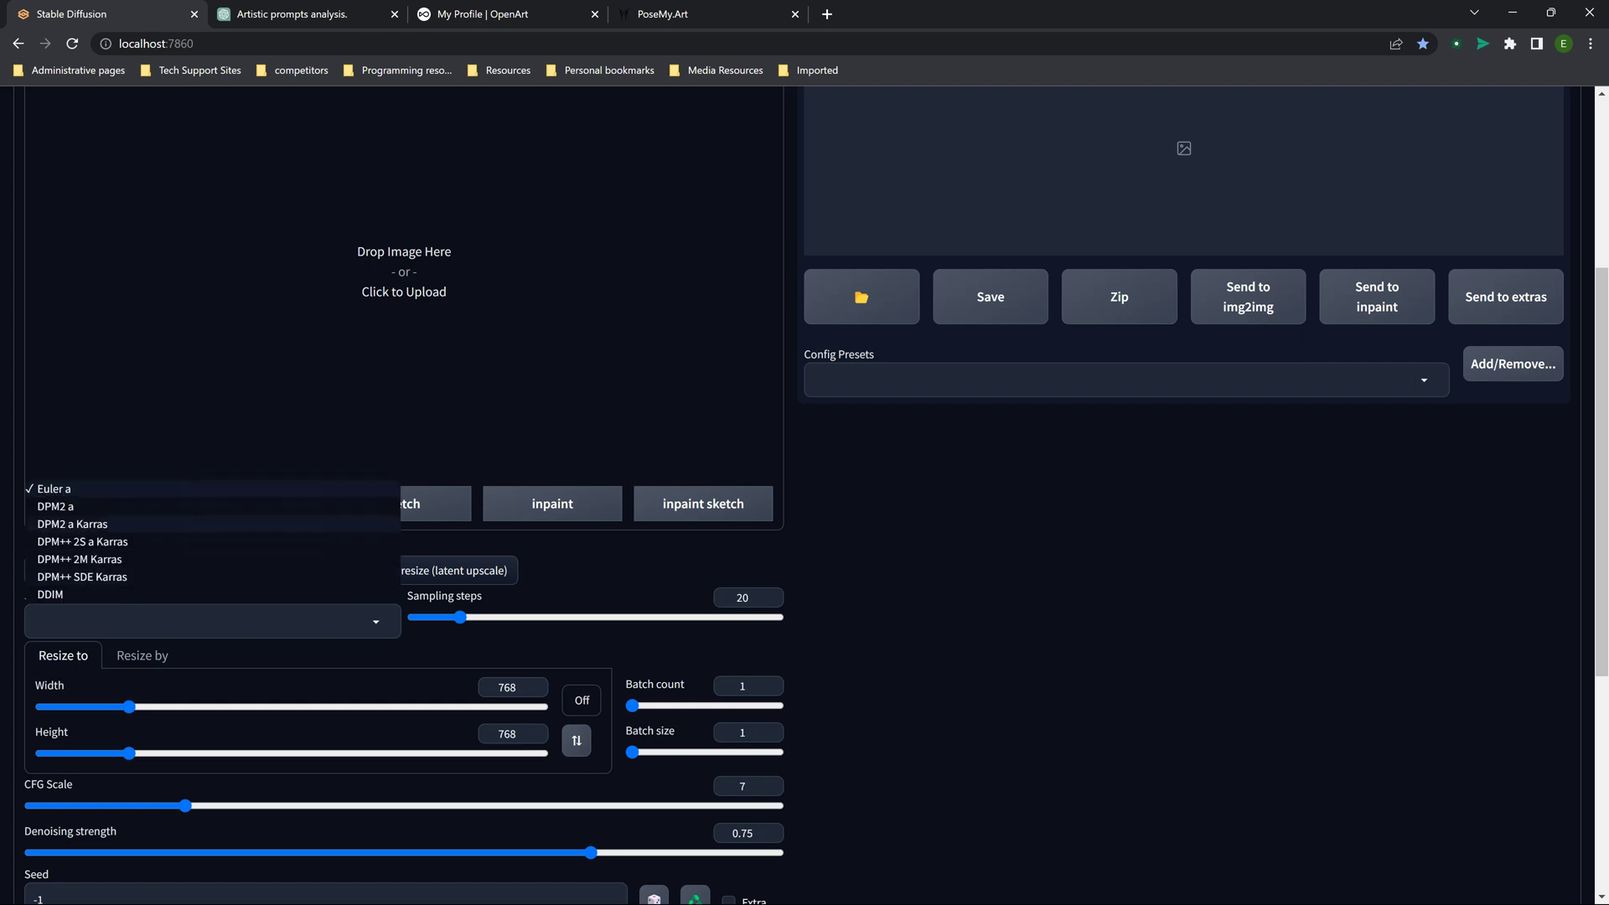
click(84, 576)
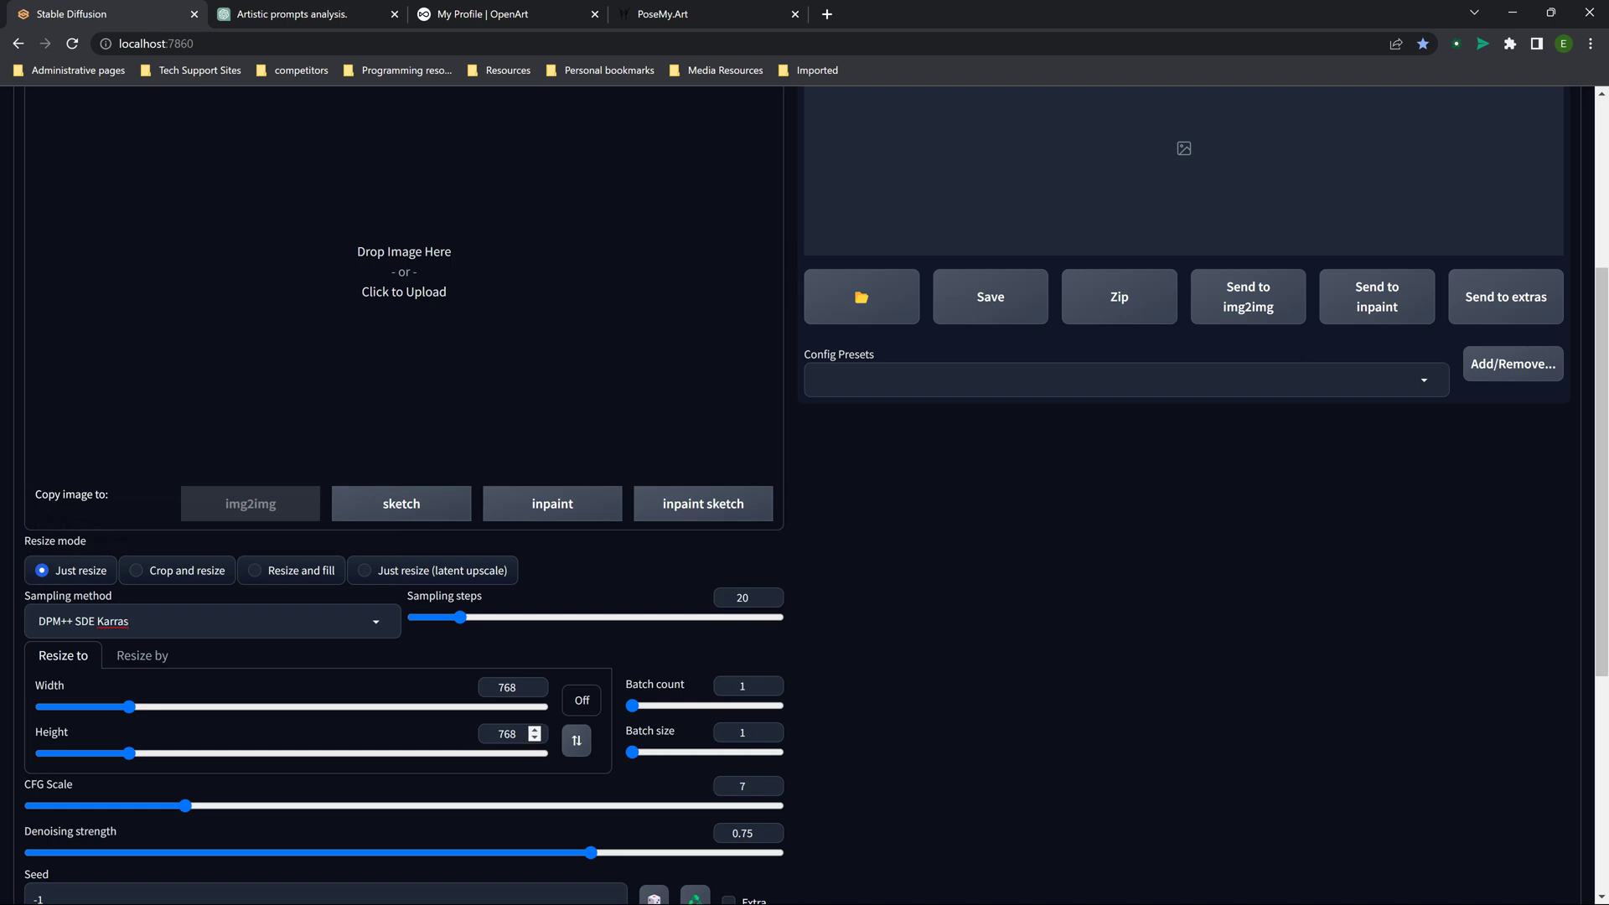
- Return to the txt2img settings and look over the Aspect Ratio Helper and the aspect ratio choices for width and height
scroll(336, 709, up, 4)
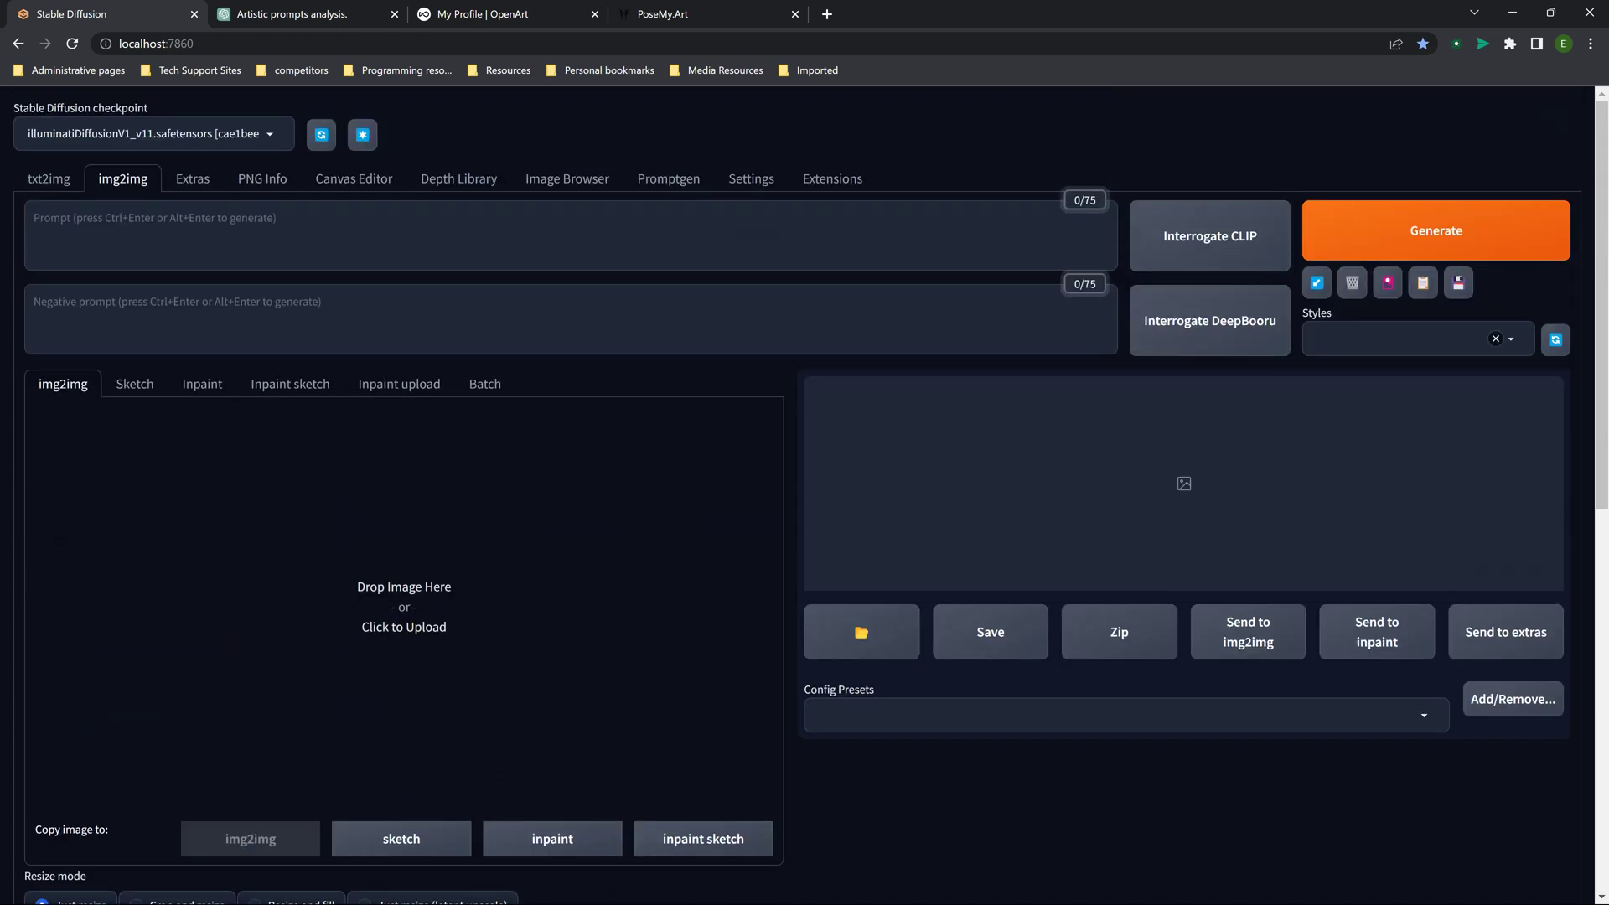
click(48, 178)
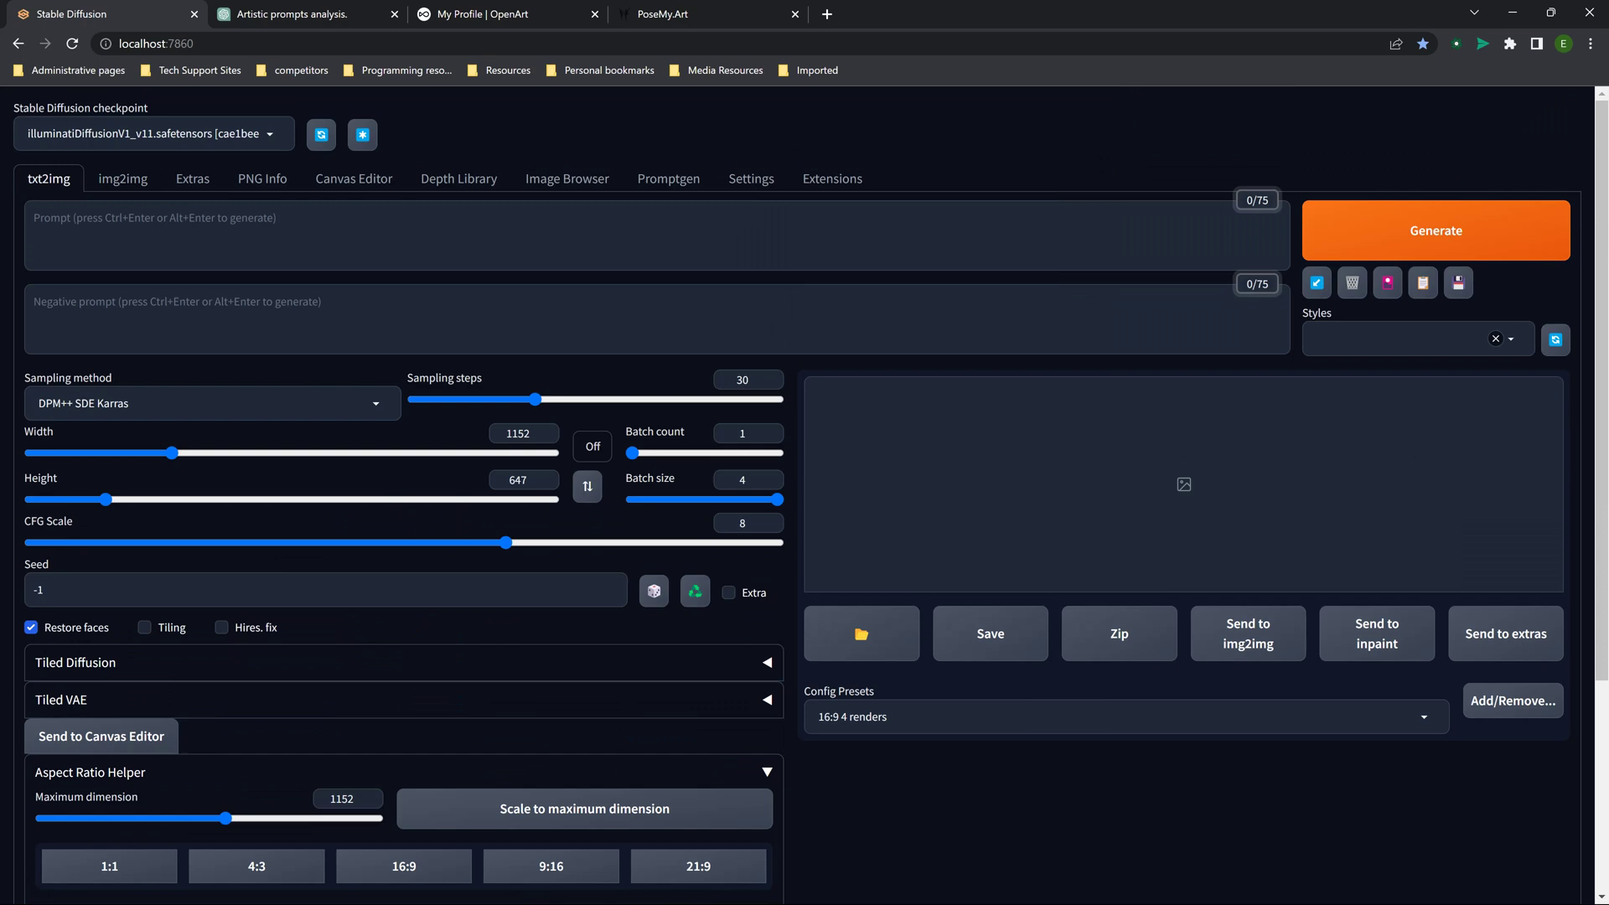
scroll(804, 487, down, 4)
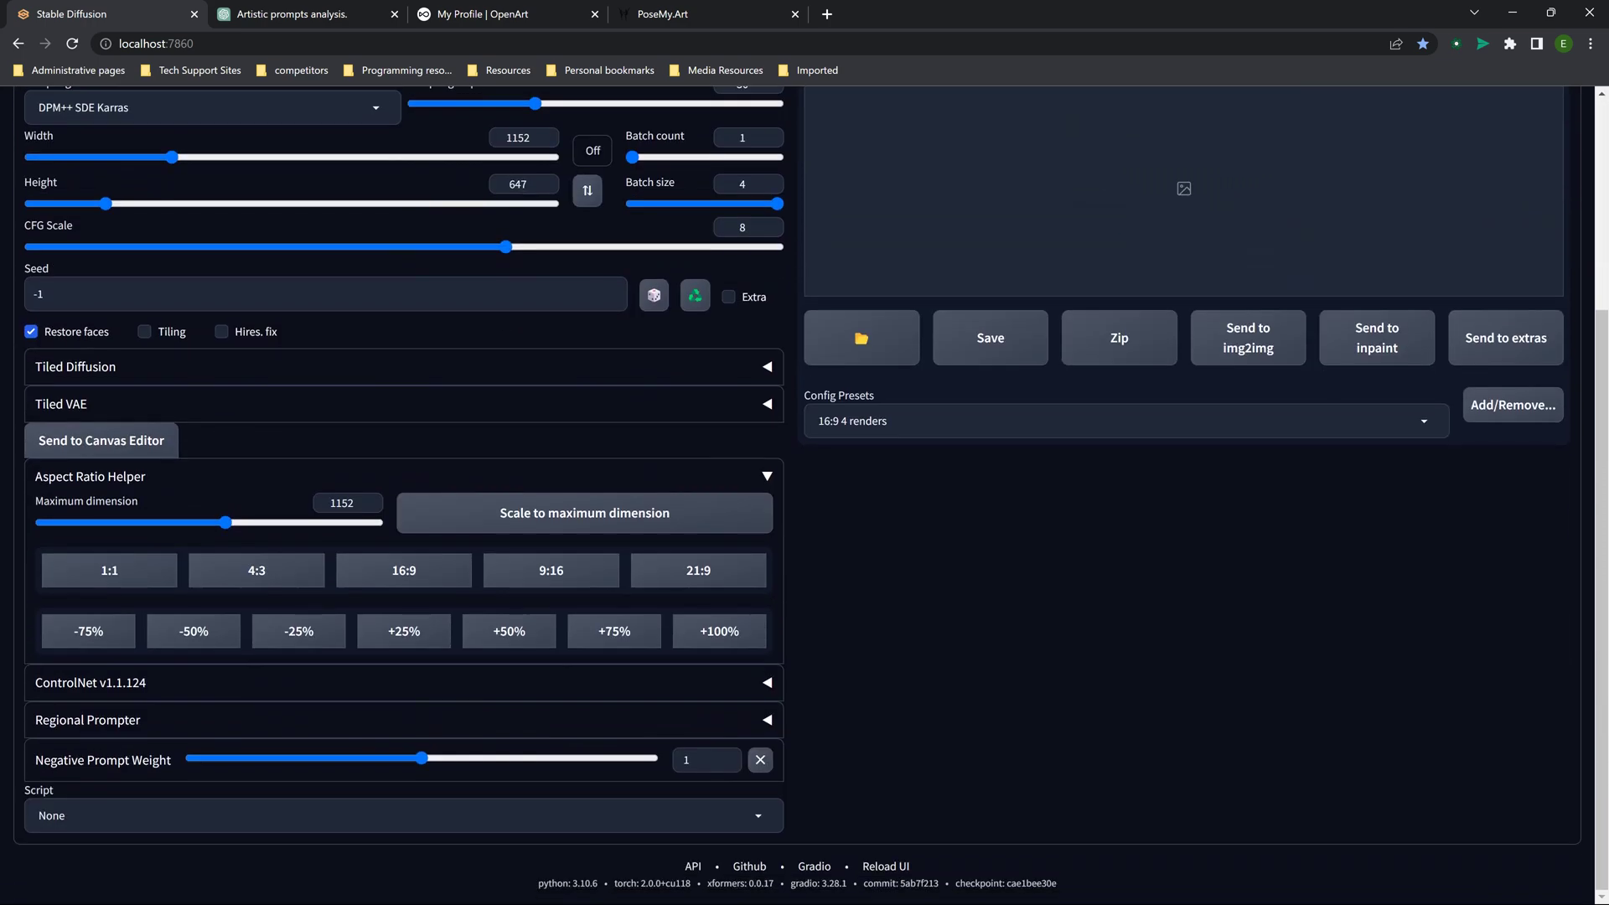
click(89, 476)
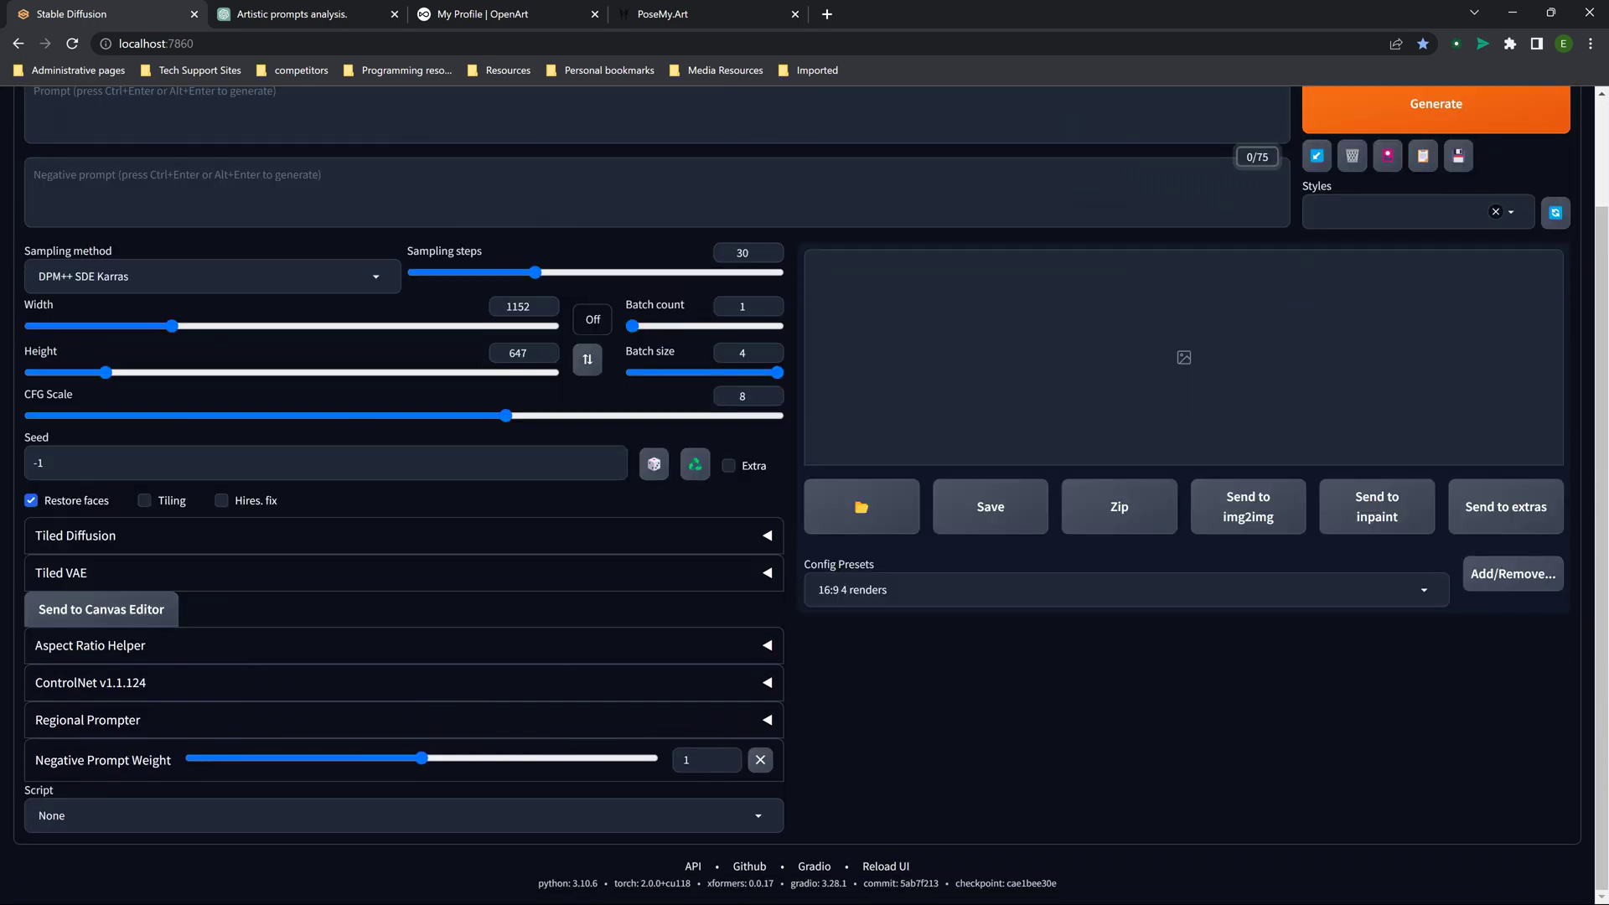
click(219, 645)
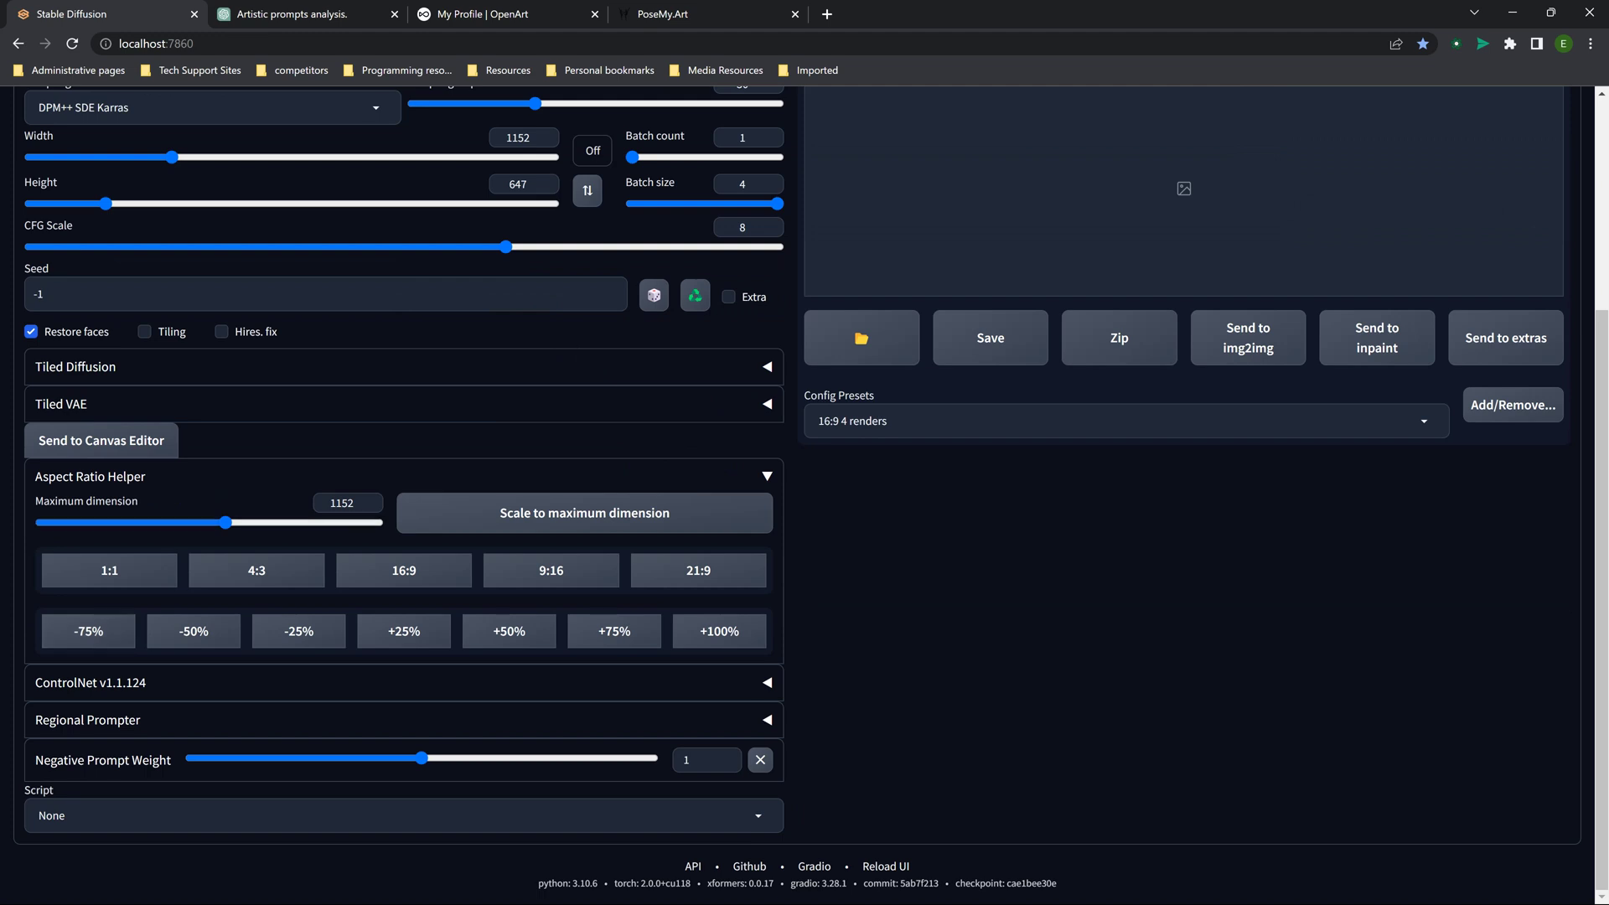
click(220, 480)
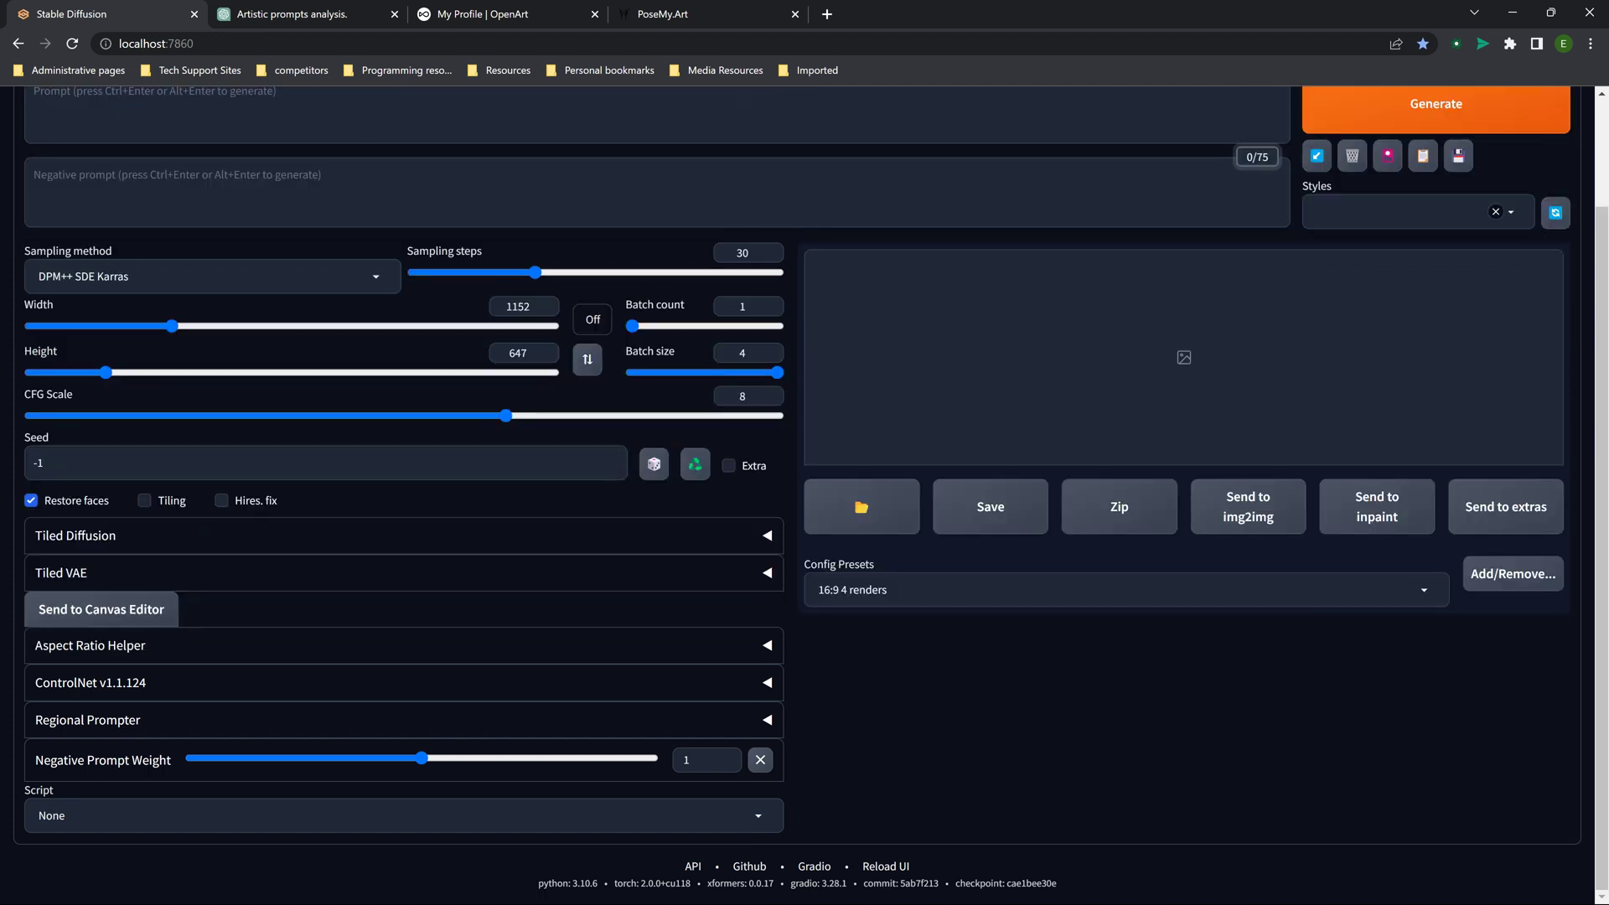
click(592, 319)
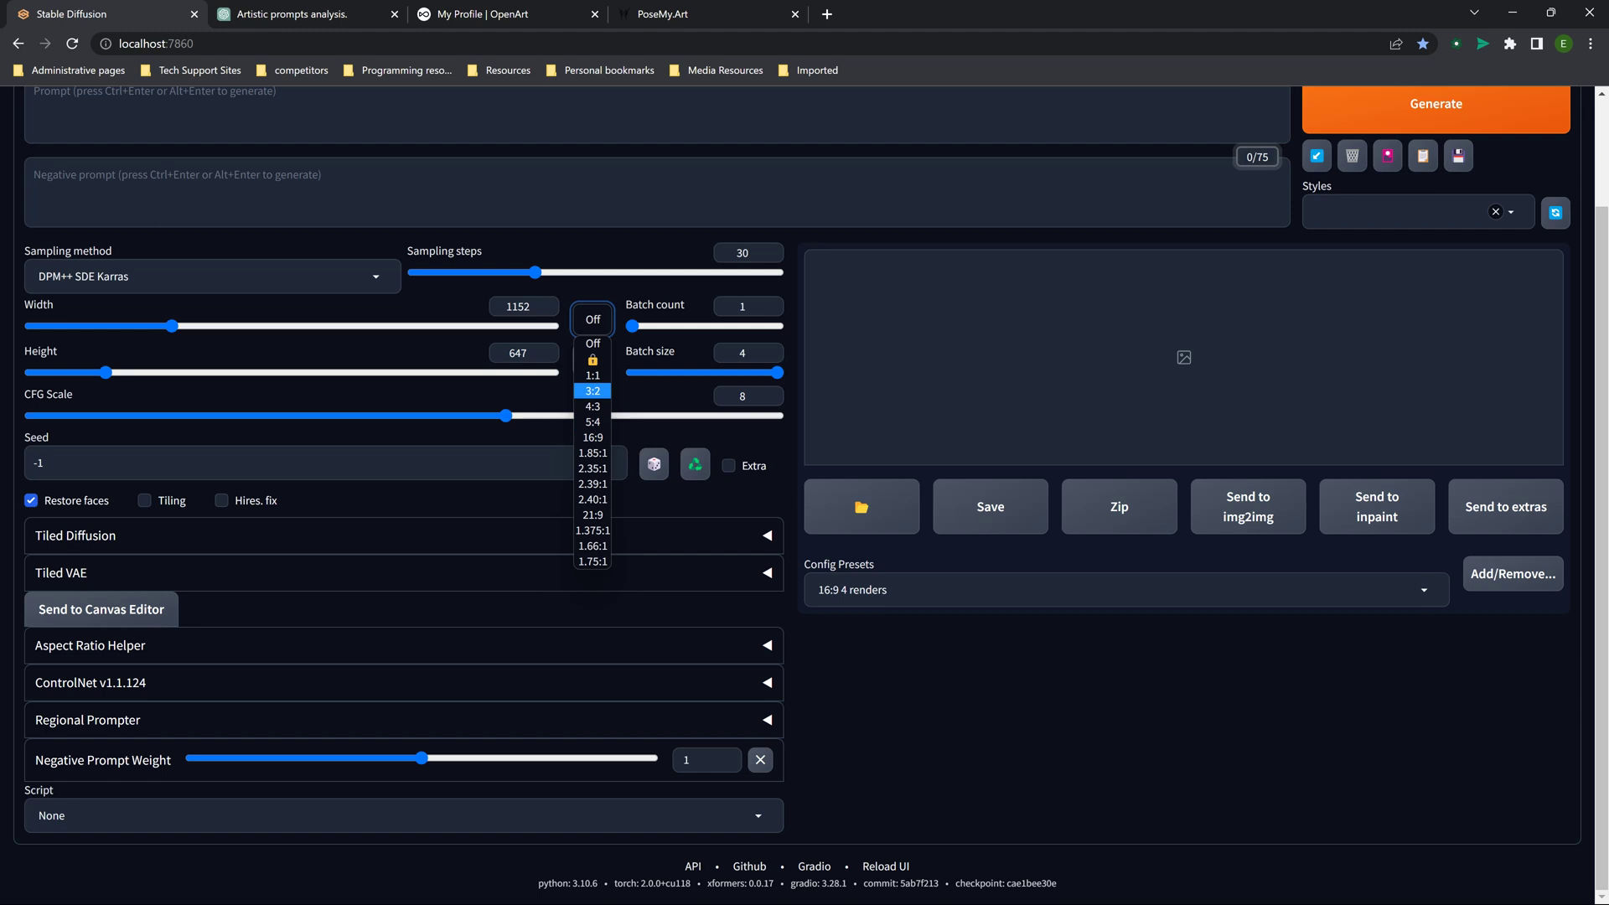
key(Escape)
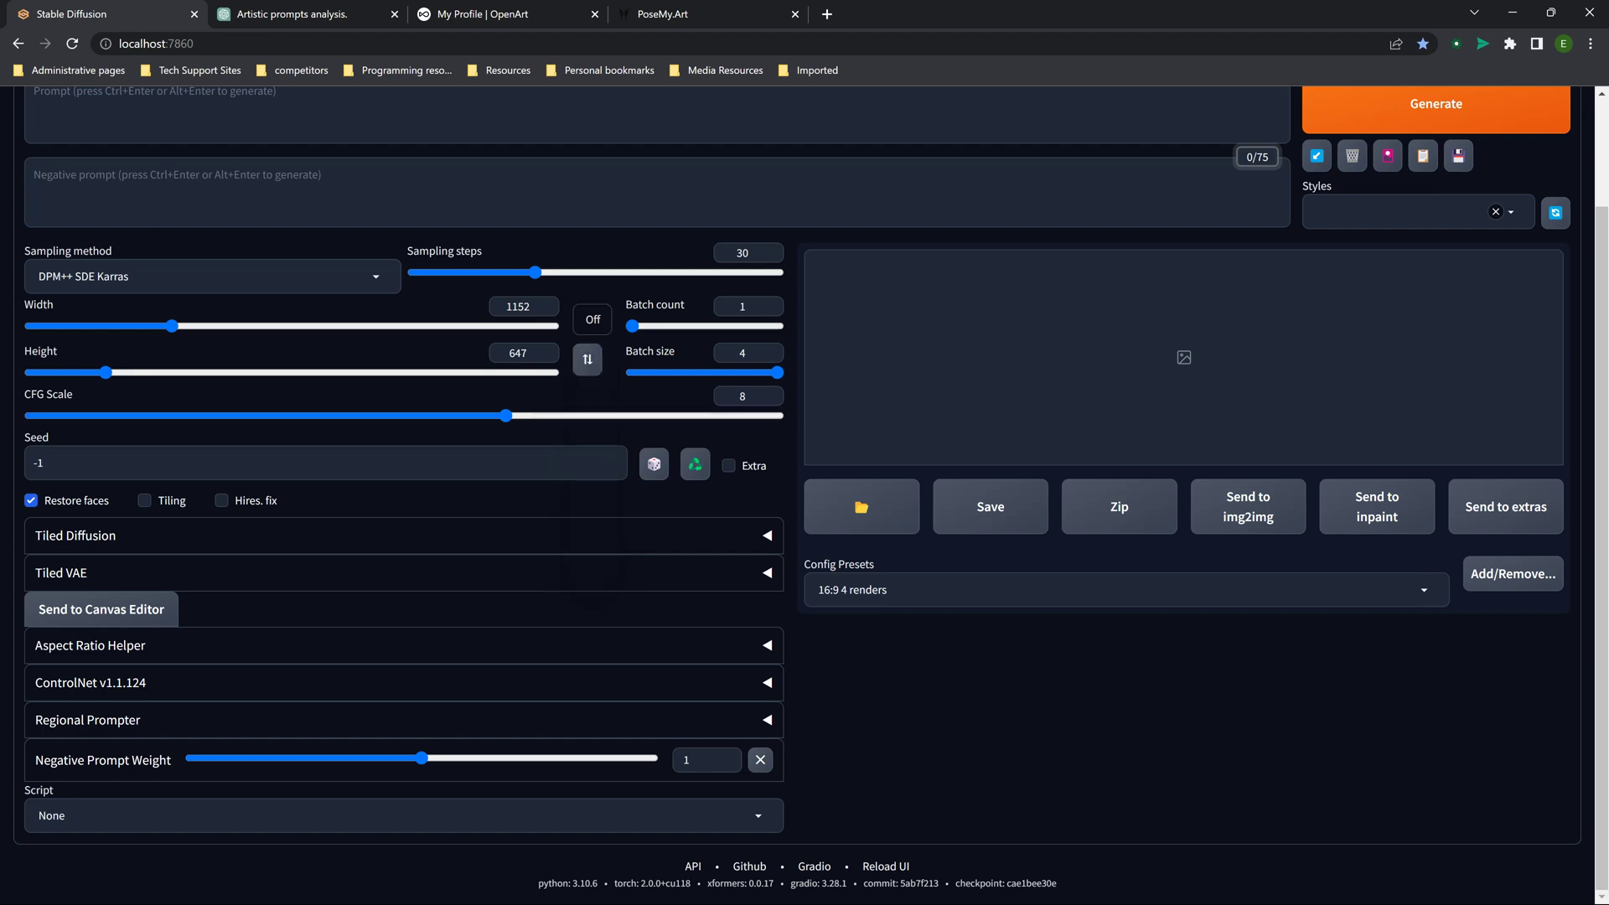
- In the Aspect Ratio Helper, raise the maximum dimension to 1525, apply 16:9 and scale the image to that maximum dimension
click(369, 645)
scroll(369, 671, down, 2)
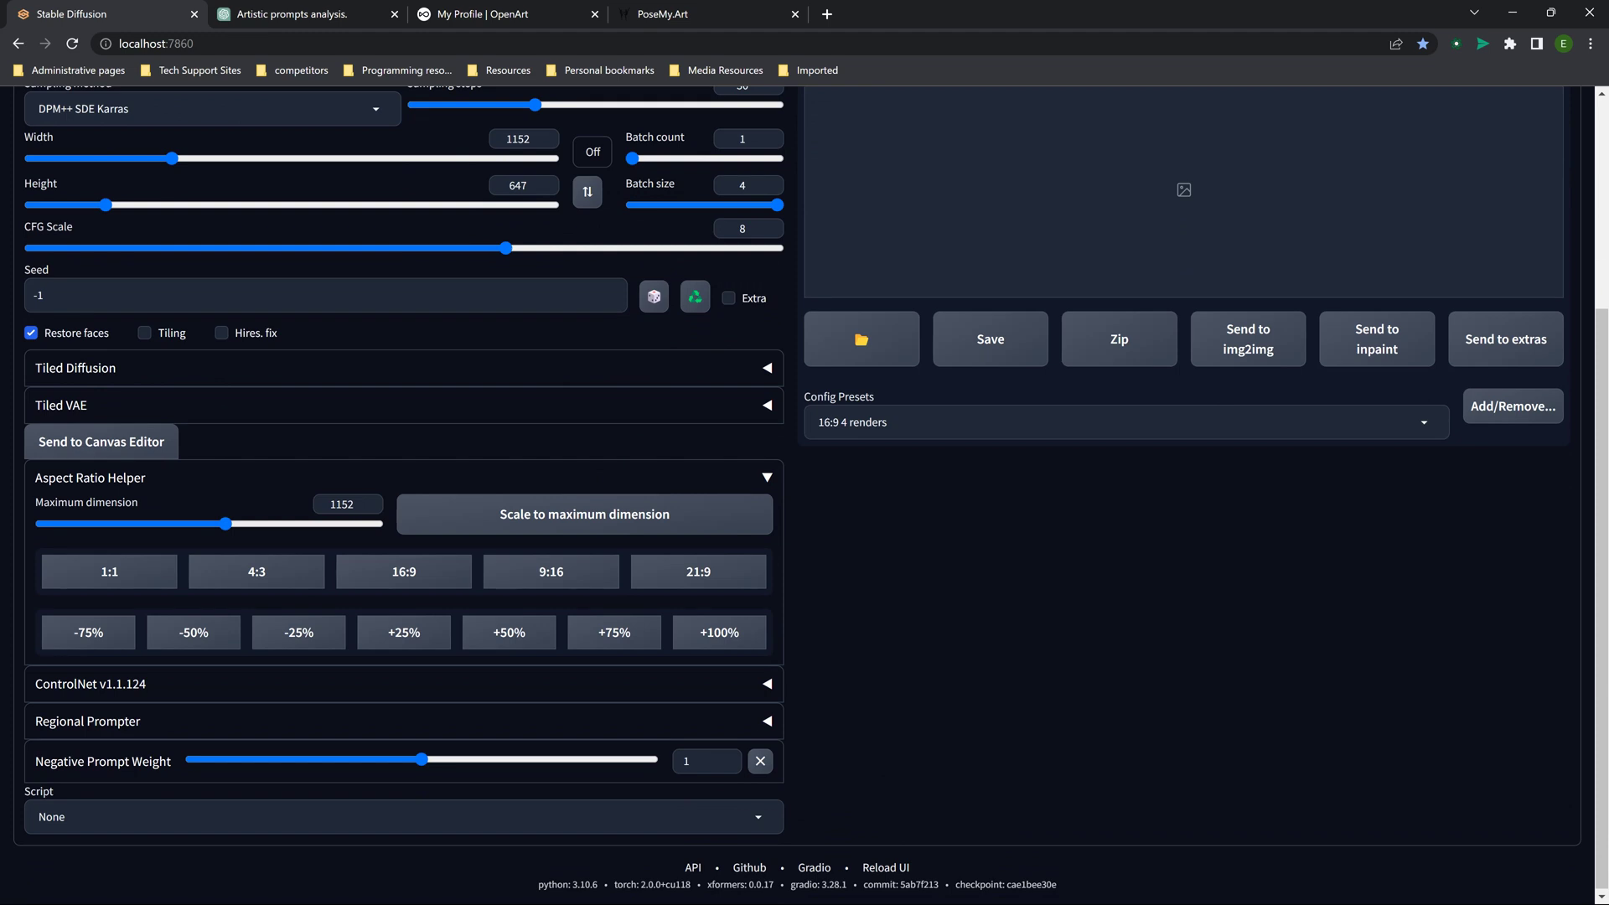
drag(226, 524, 288, 524)
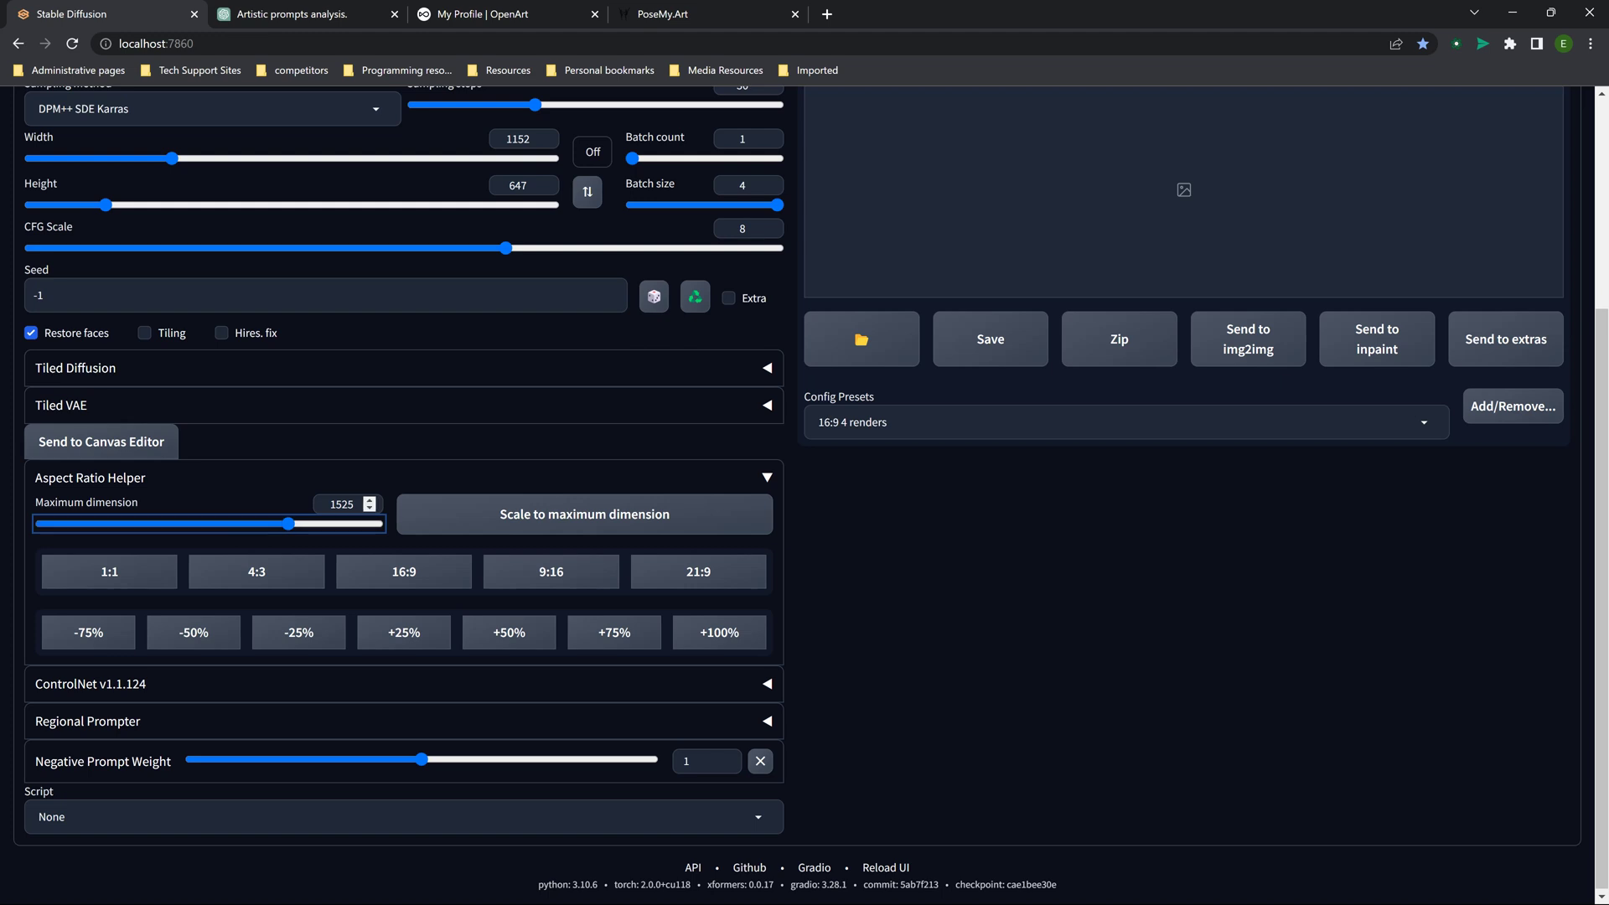
scroll(369, 504, up, 1)
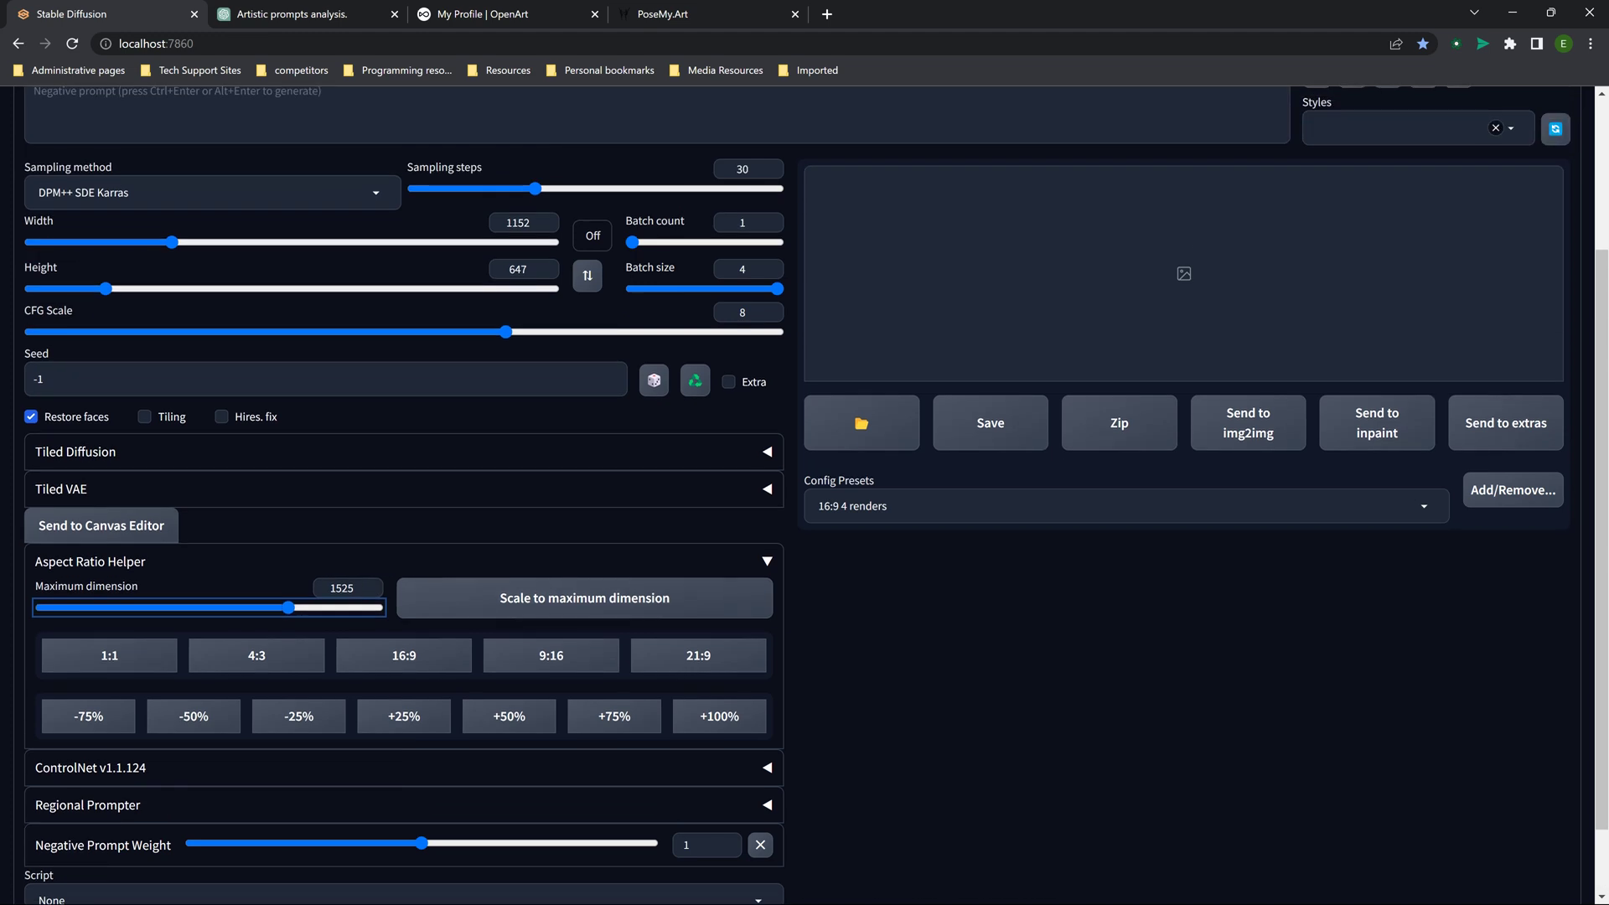
click(404, 656)
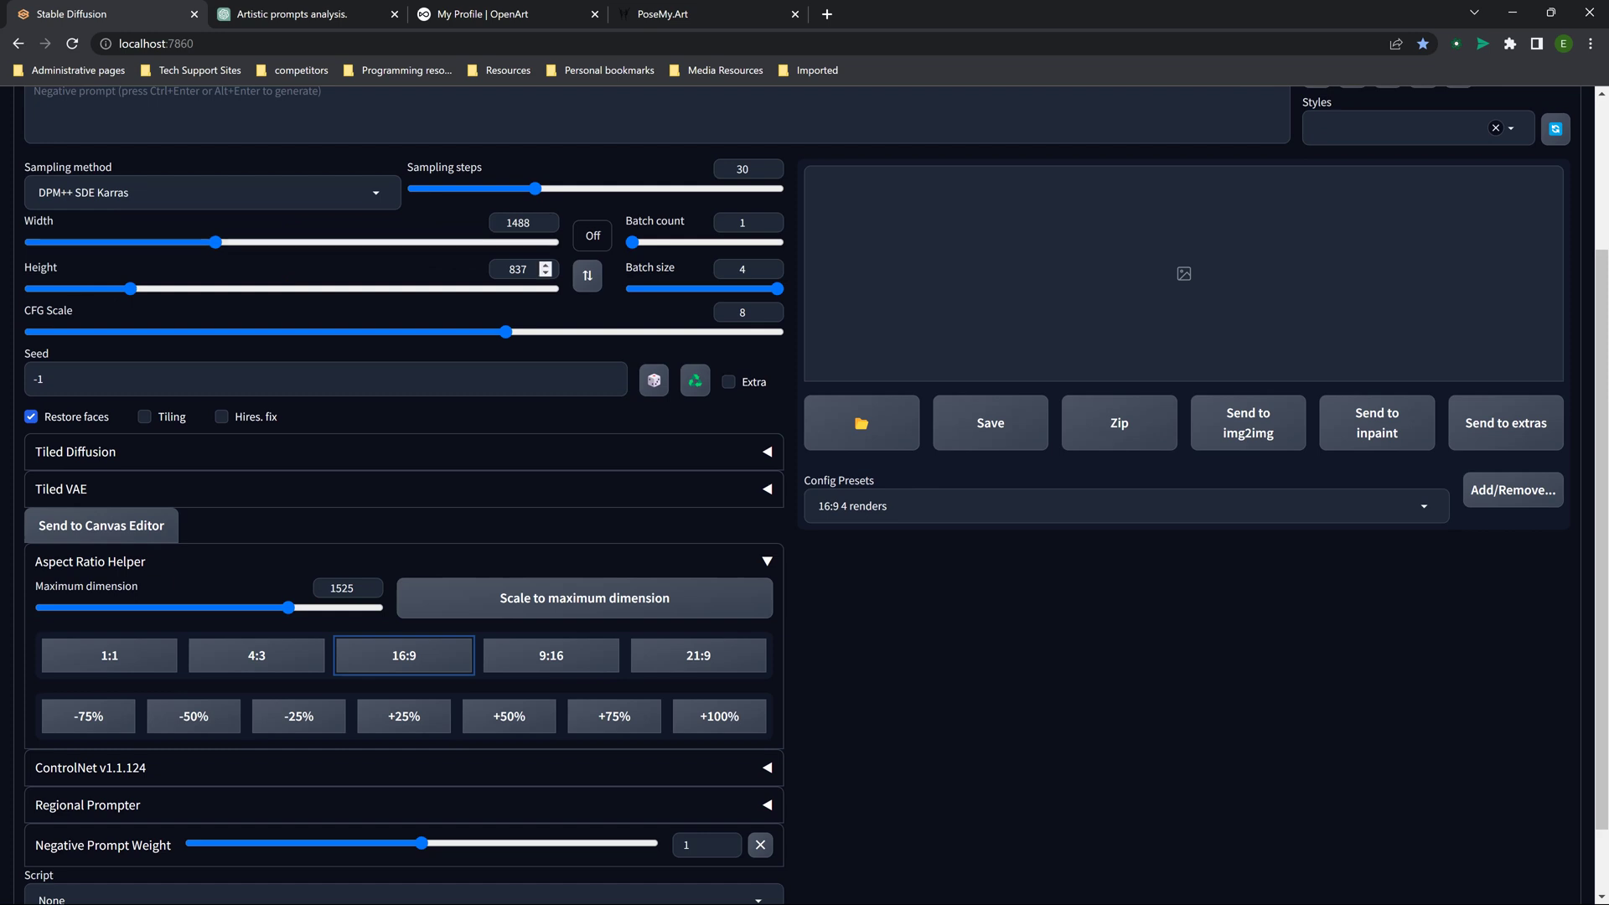
click(584, 598)
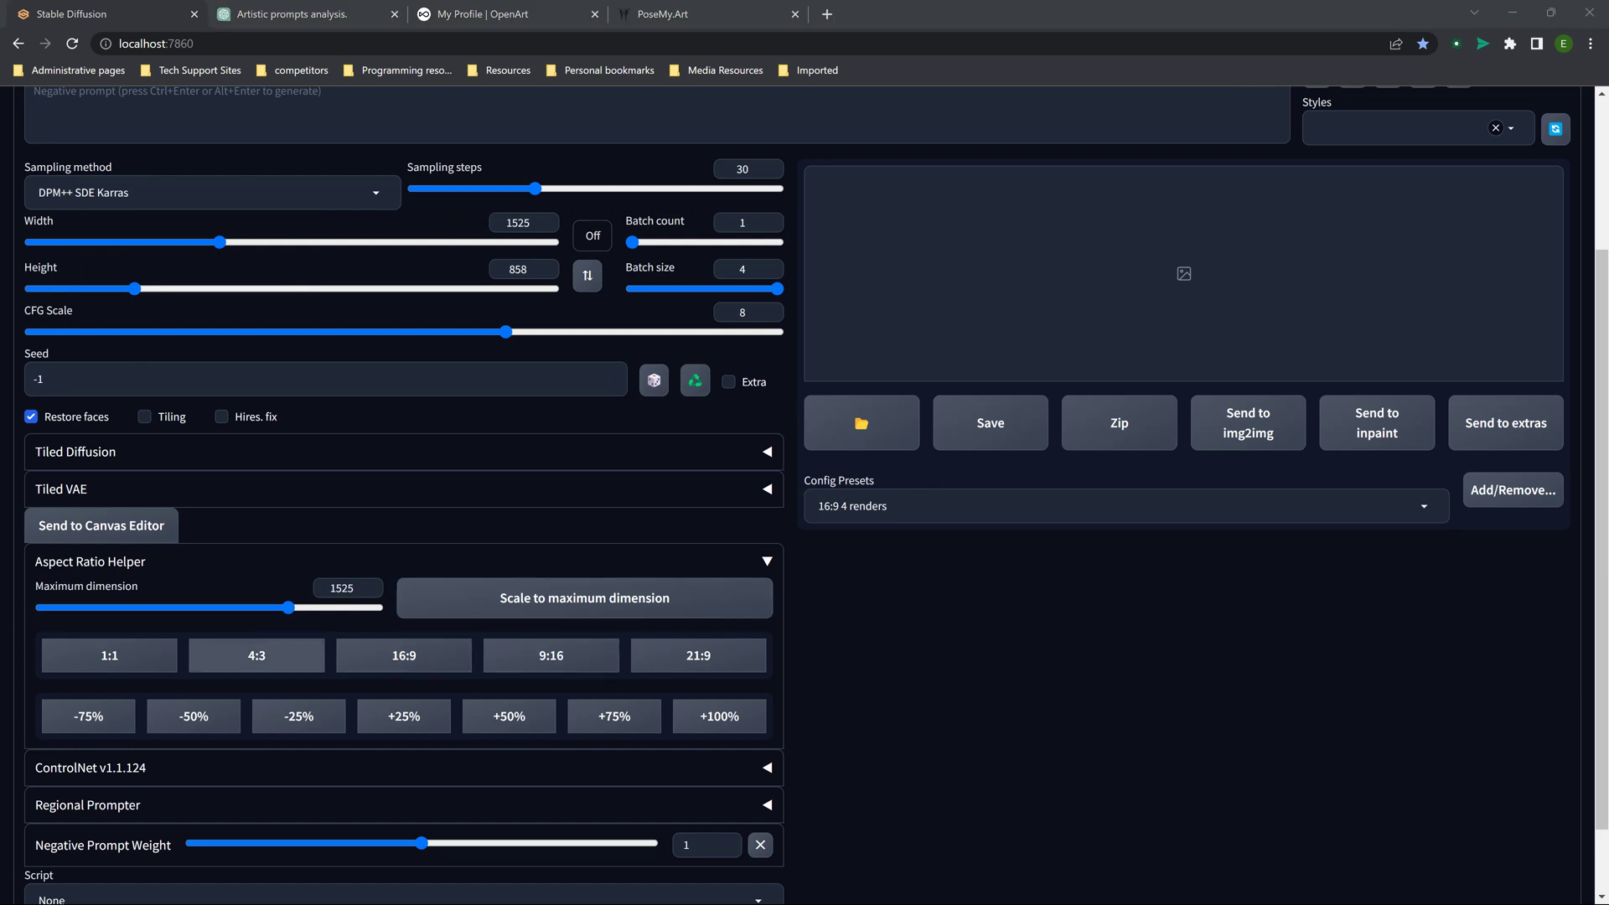
- Try the 4:3 ratio scaled to the maximum dimension, and return to 16:9 scaled the same way
click(256, 655)
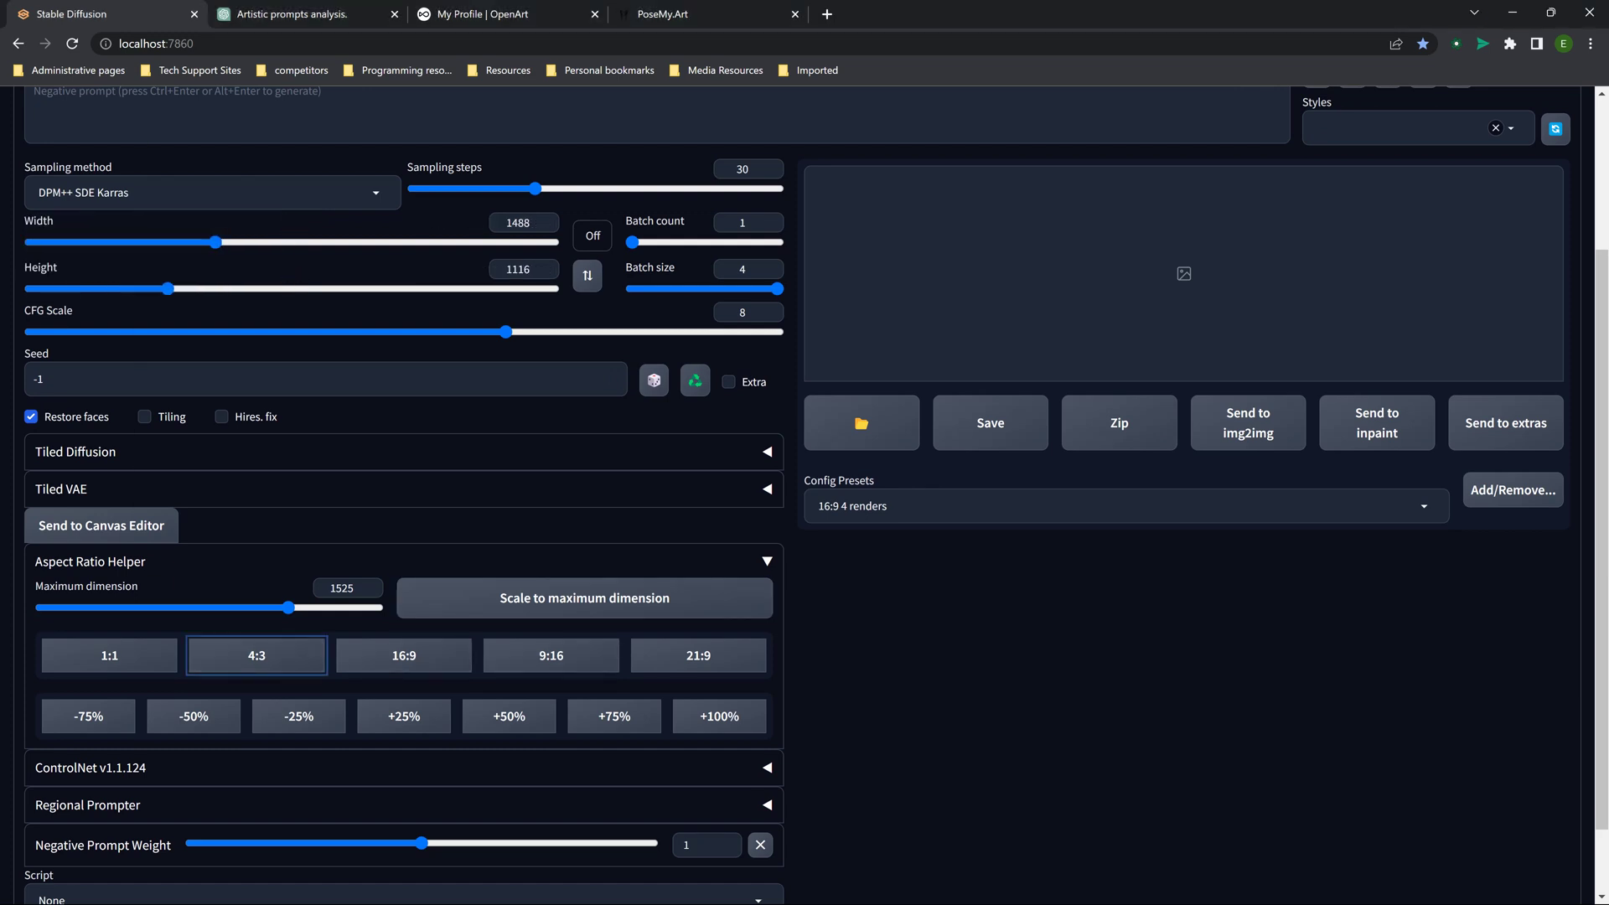
click(584, 597)
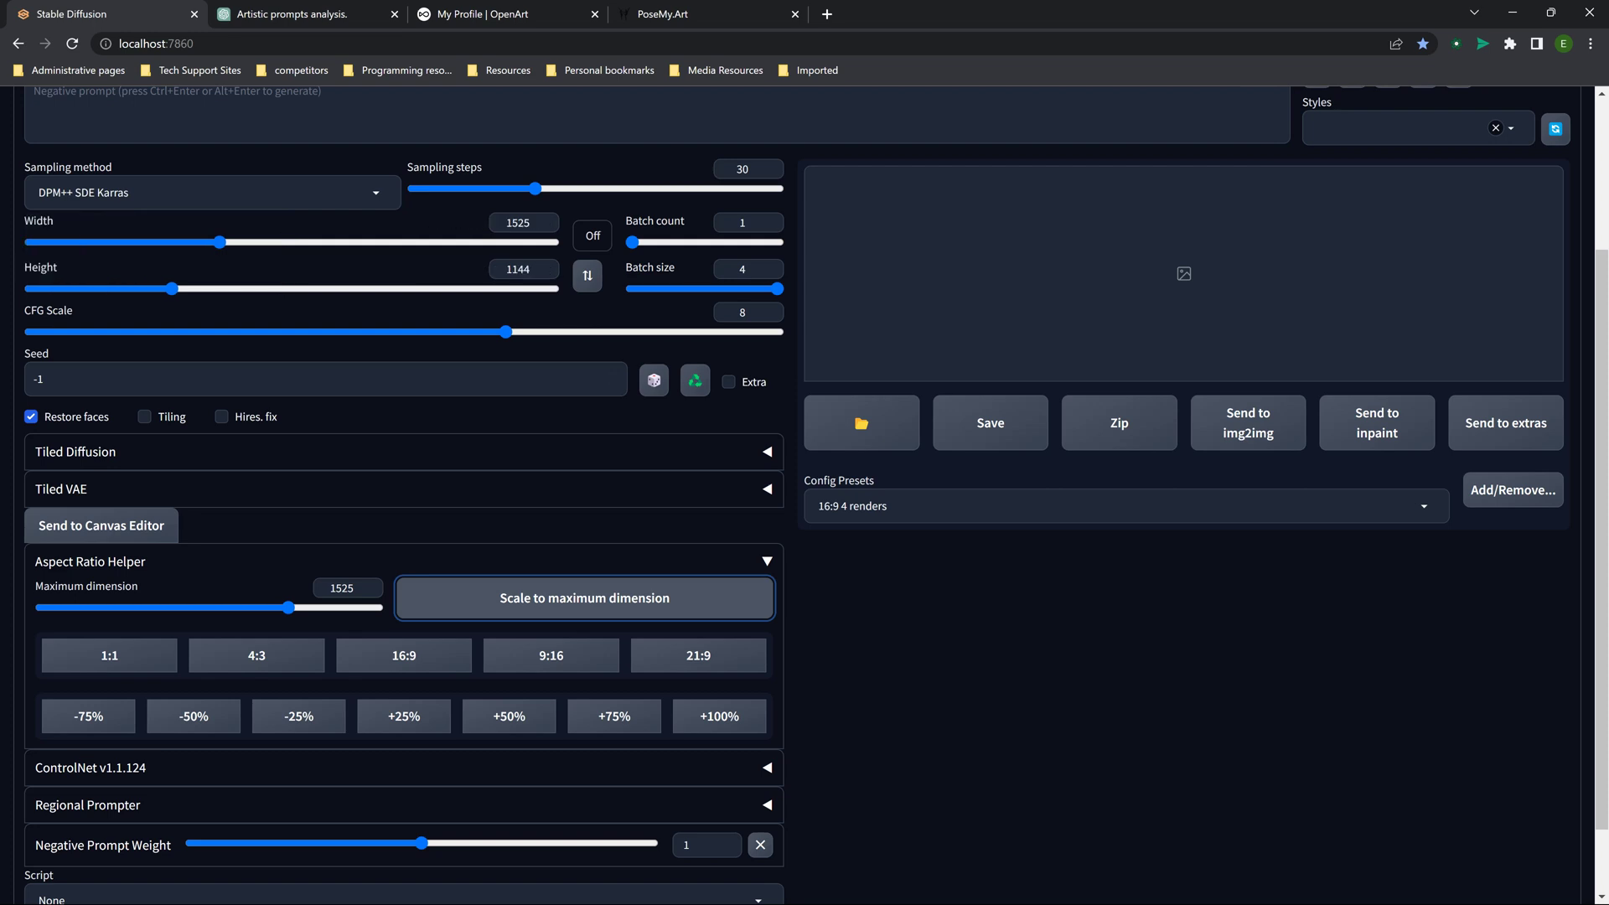
click(403, 656)
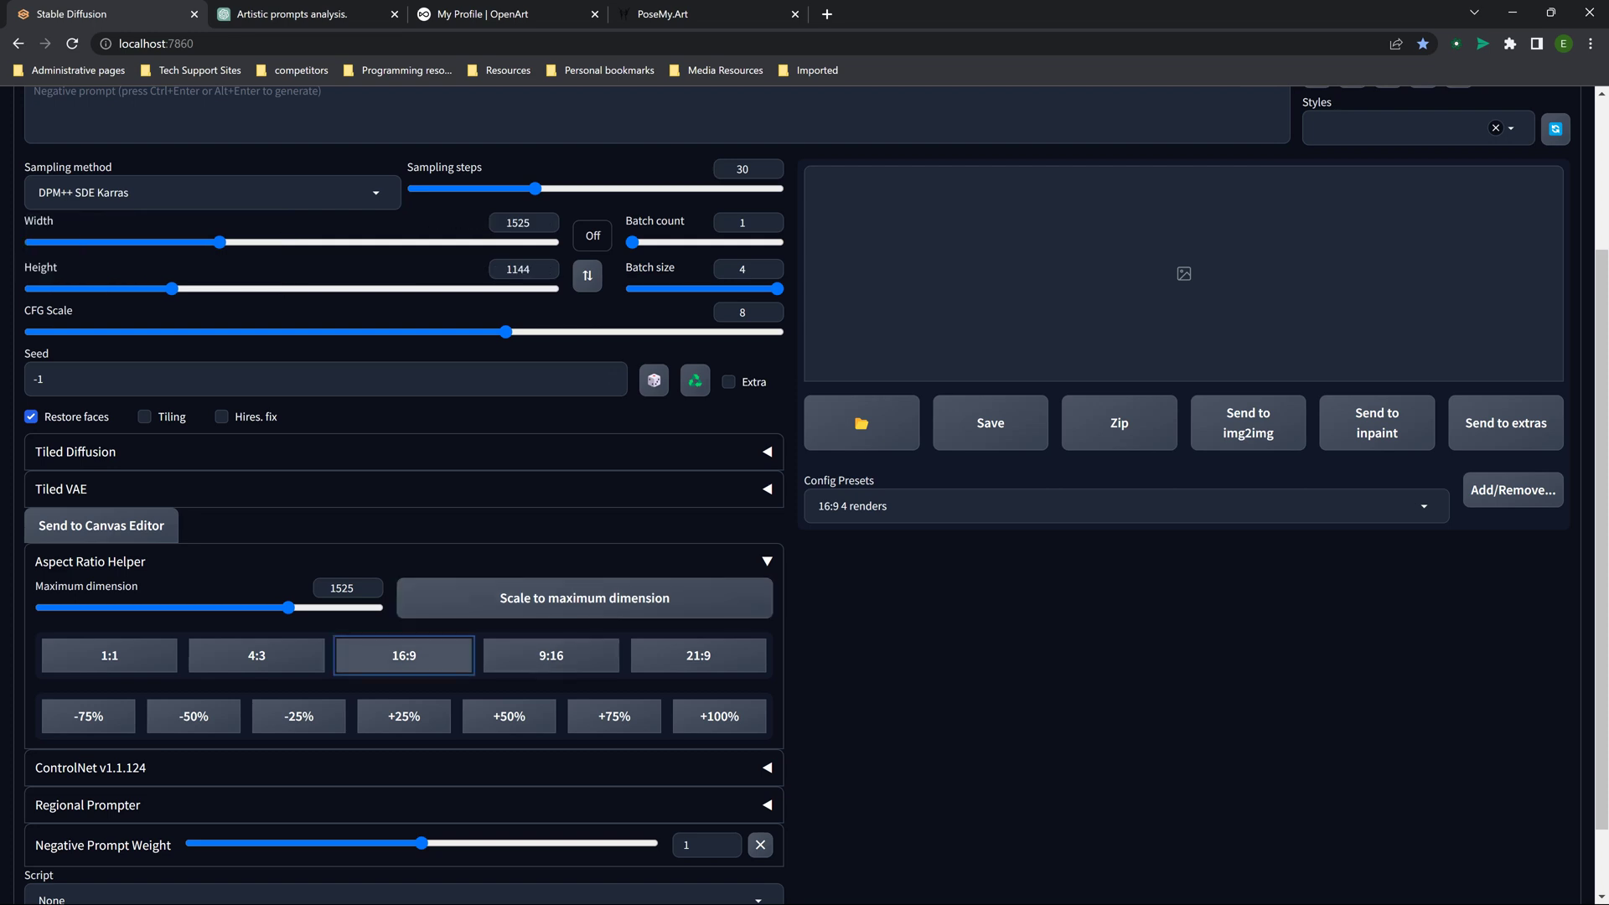
click(566, 597)
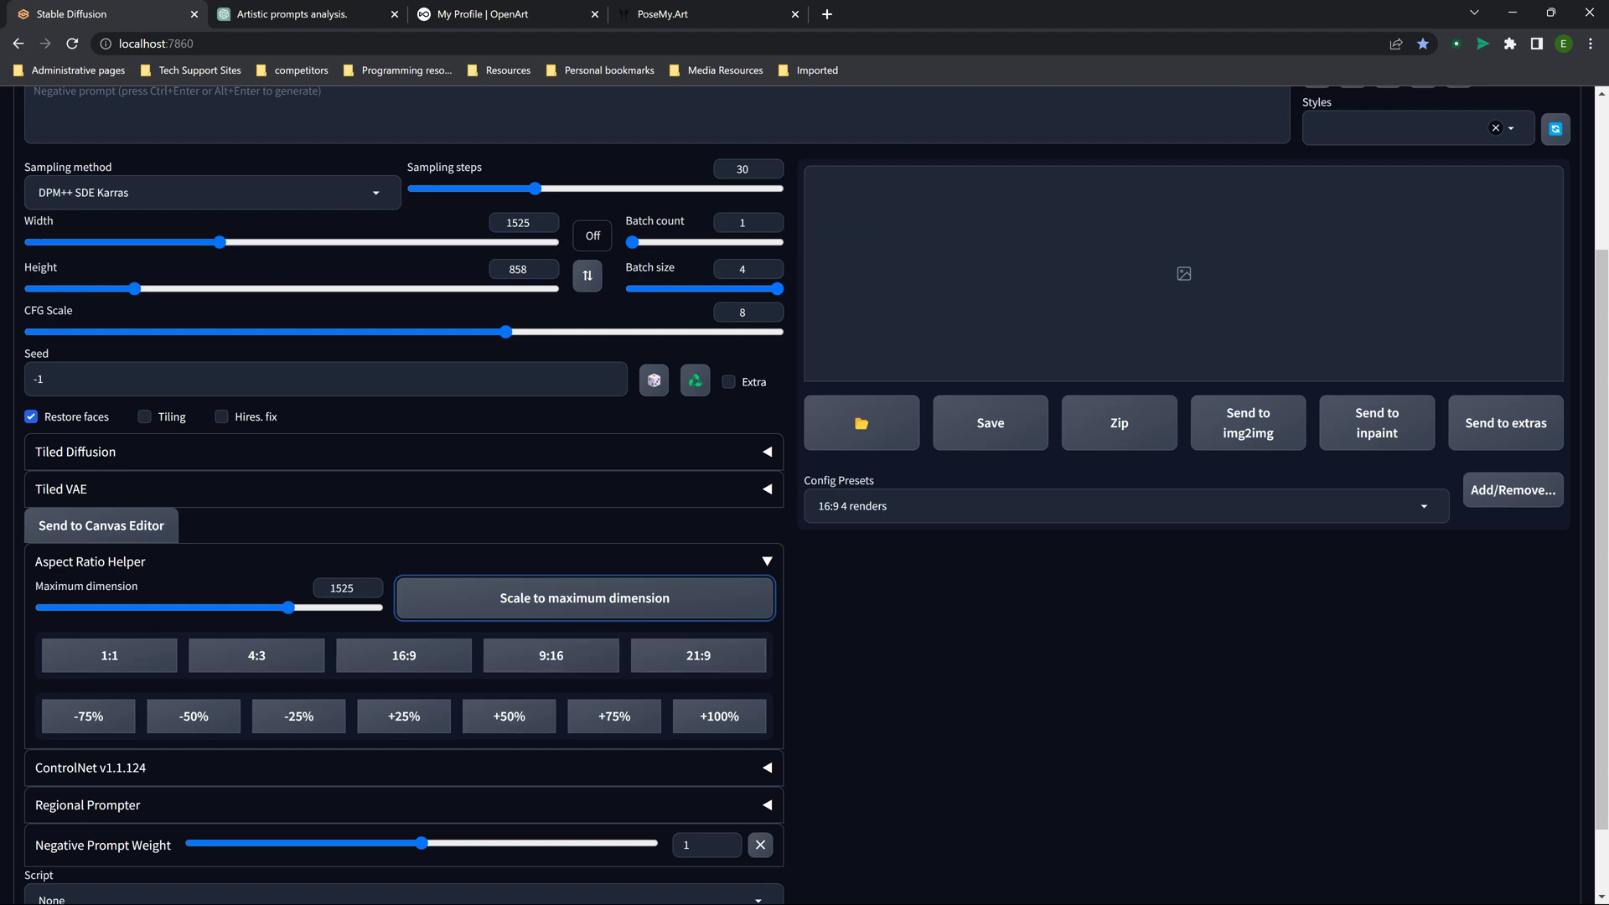
- Review the Aspect Ratio Helper settings, including the selection method and percentage options, keeping the selection method as Aspect Ratios Dropdown
click(593, 235)
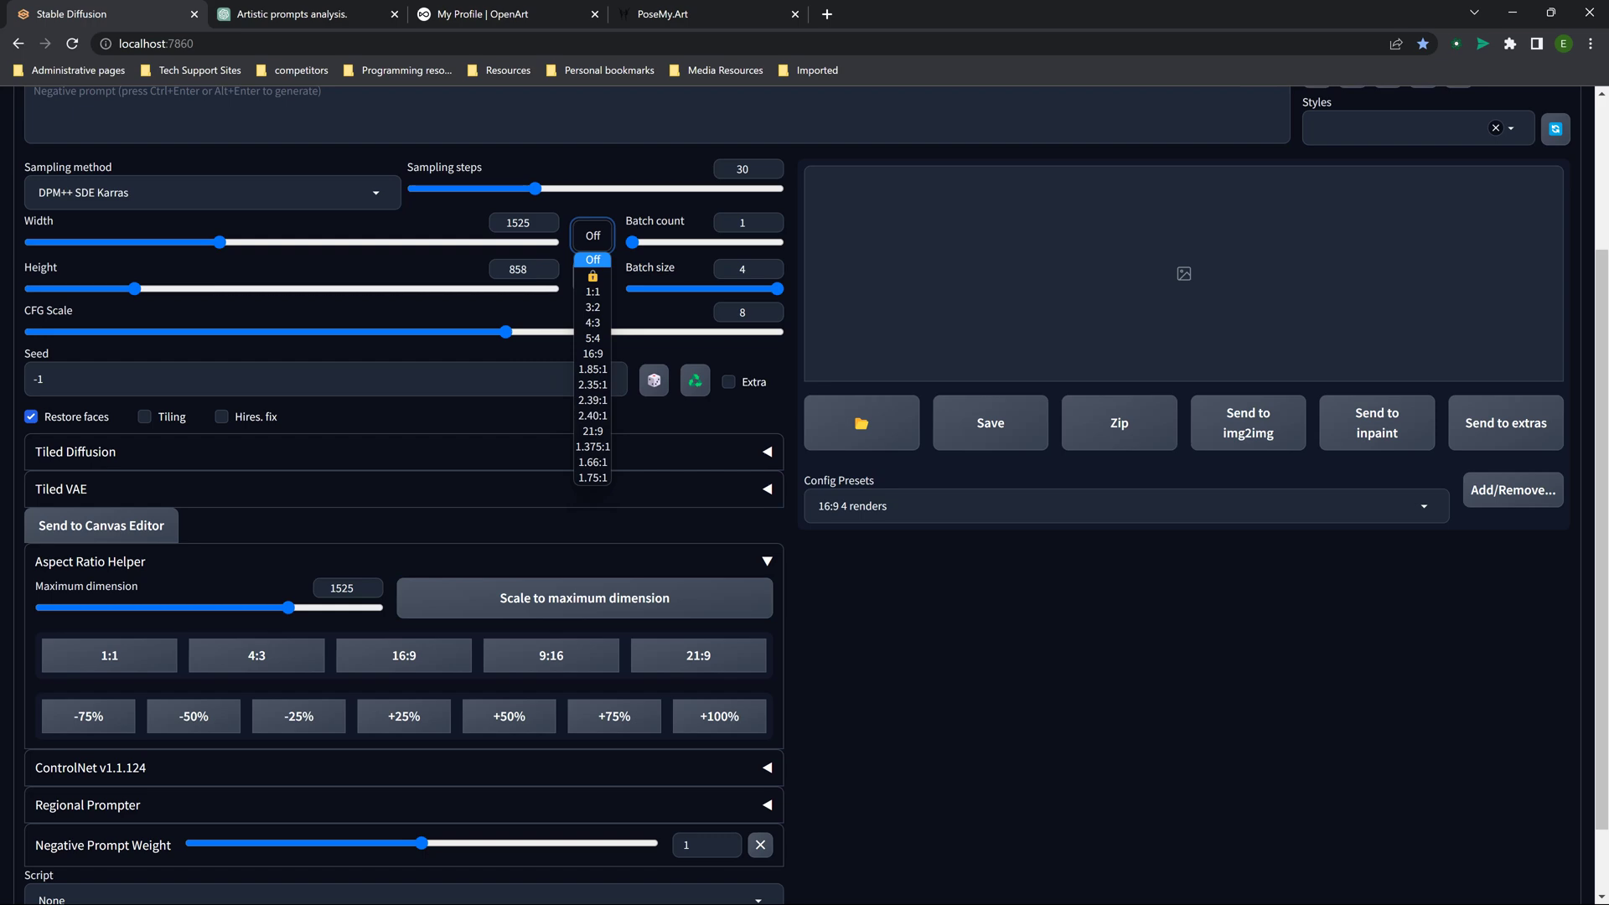
key(Escape)
scroll(796, 495, up, 3)
click(750, 178)
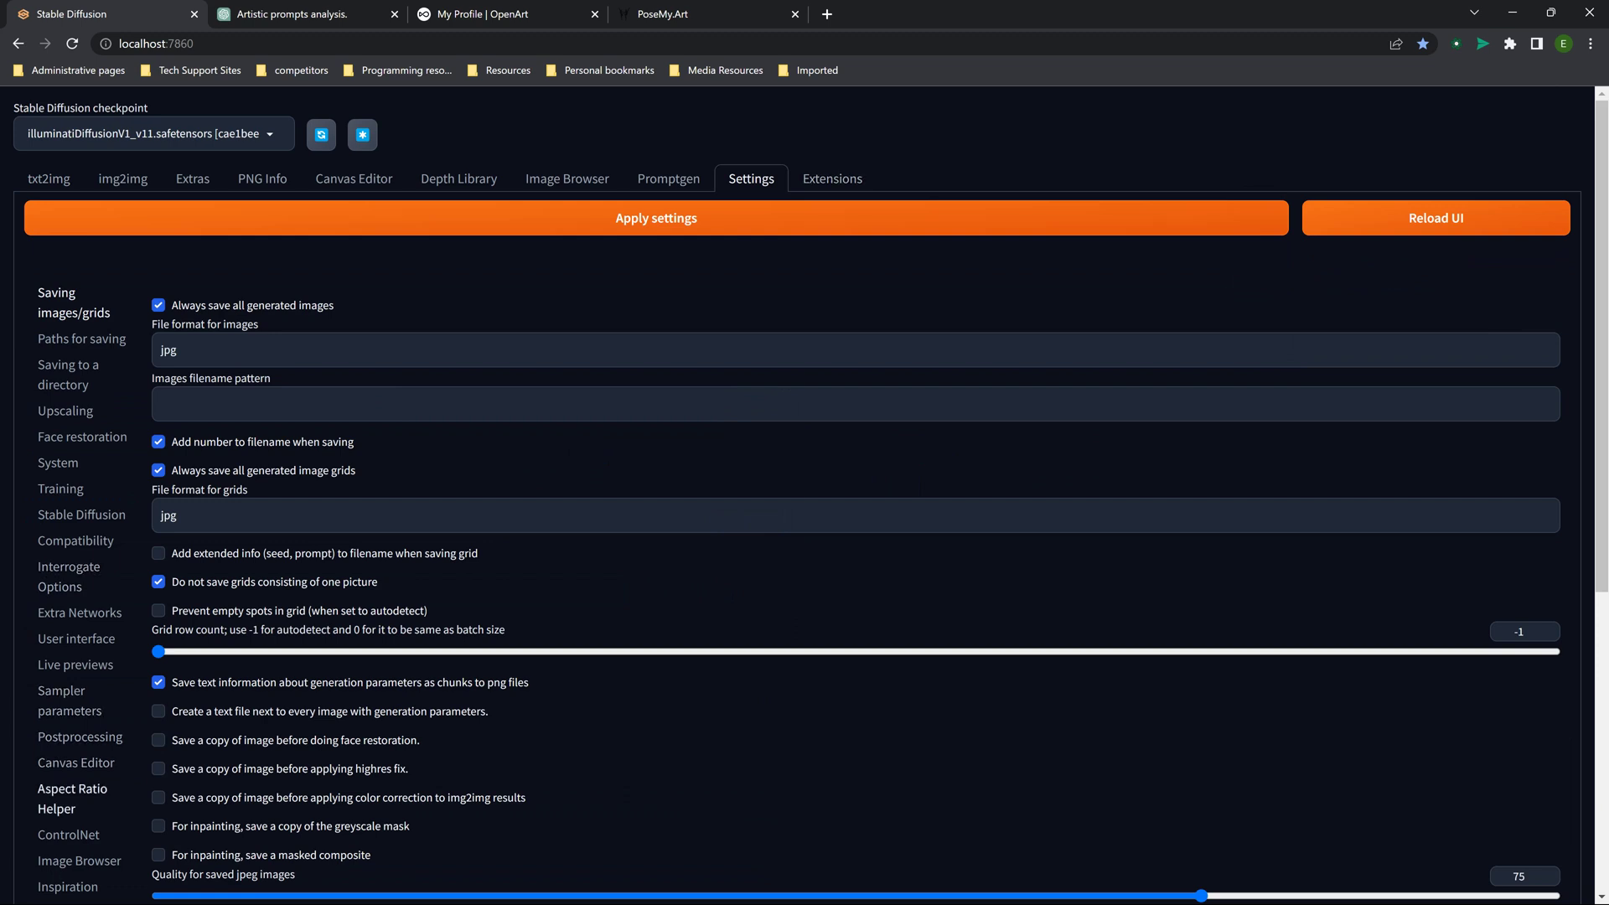
click(72, 798)
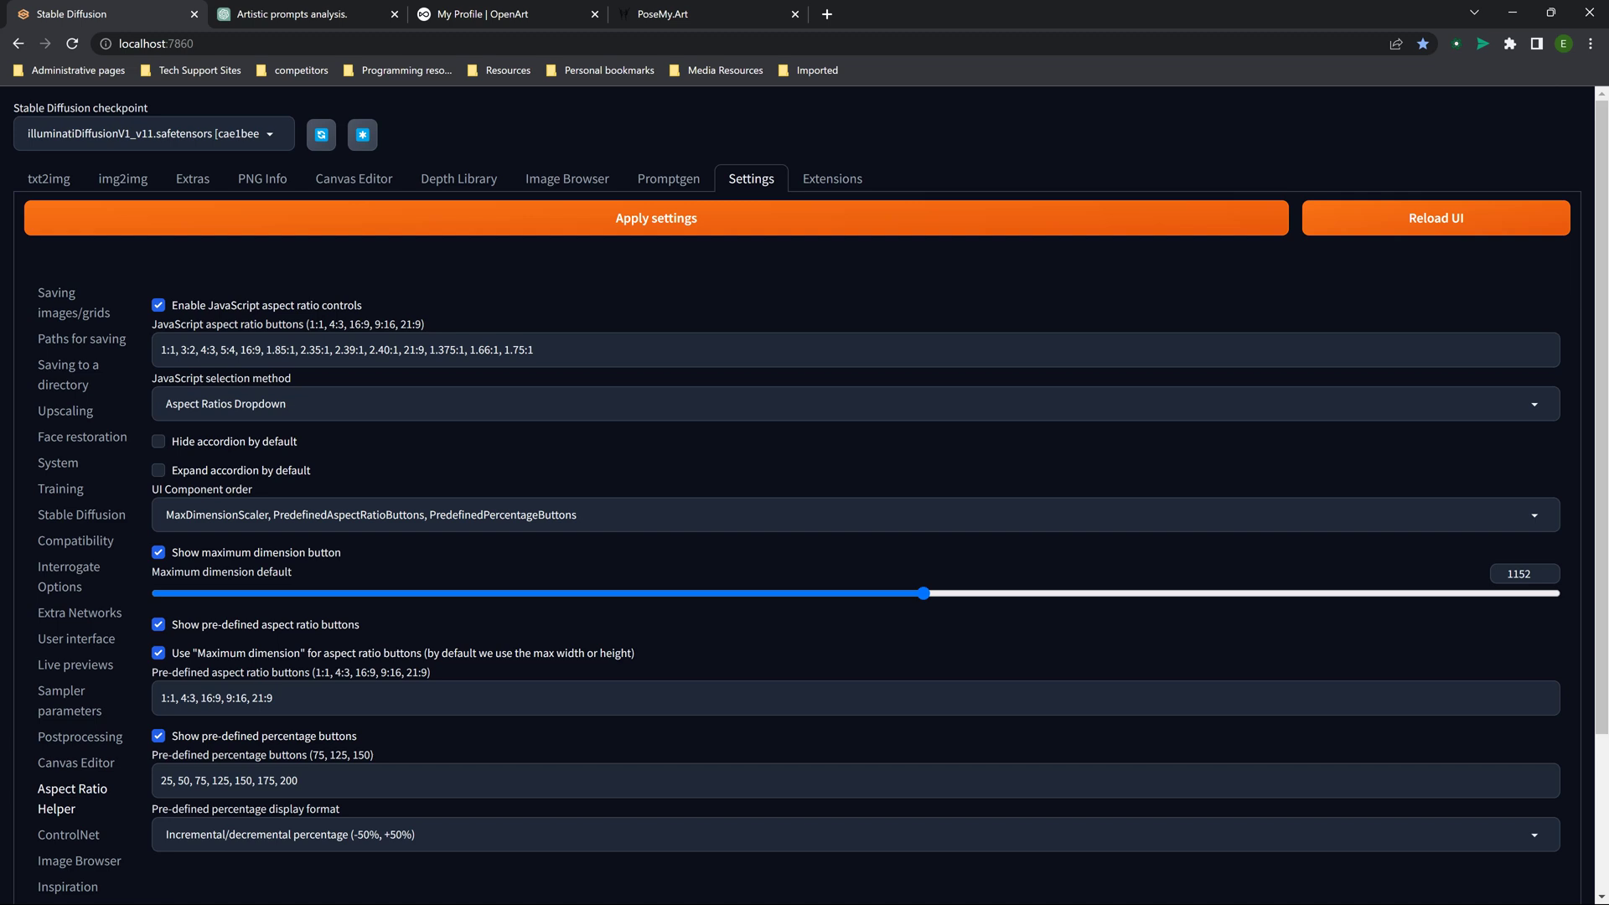
click(225, 404)
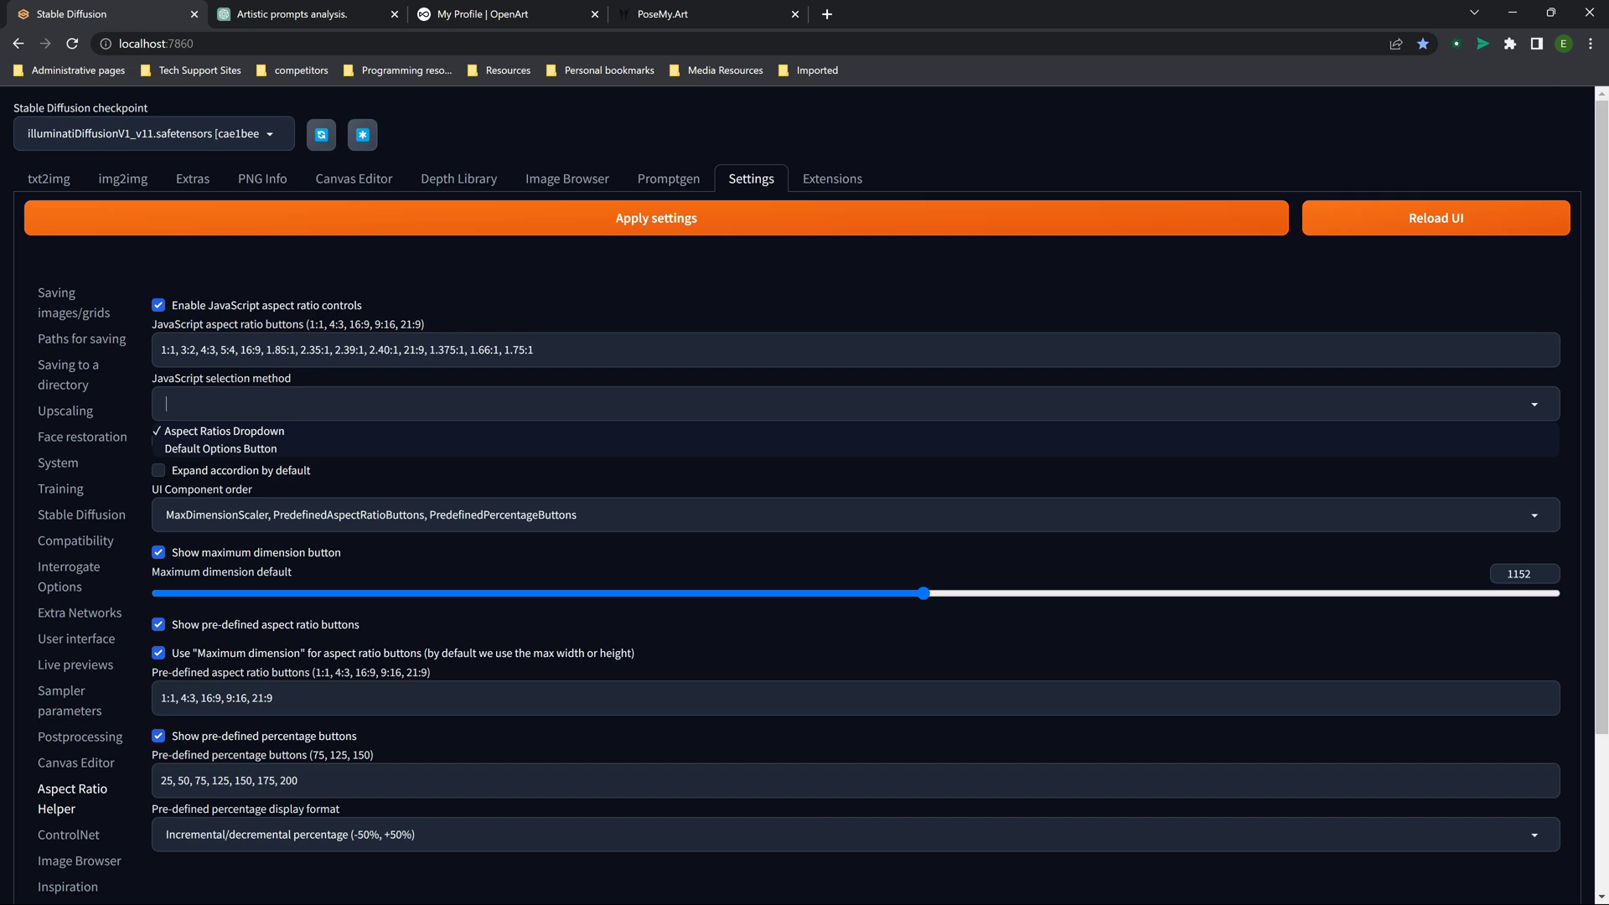
click(224, 431)
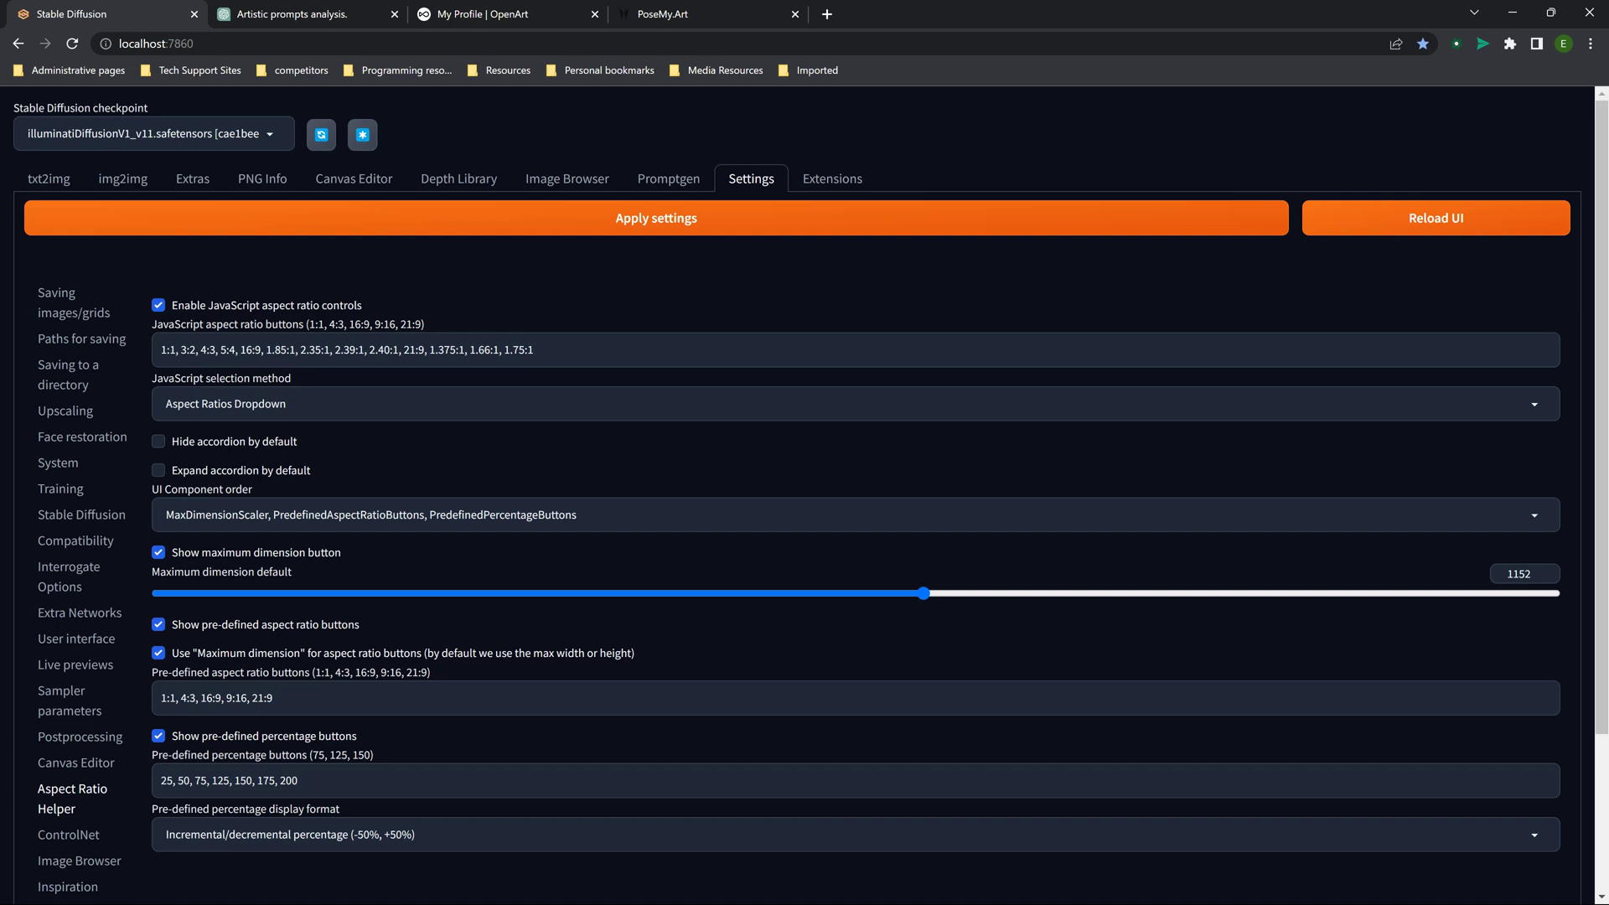
click(298, 780)
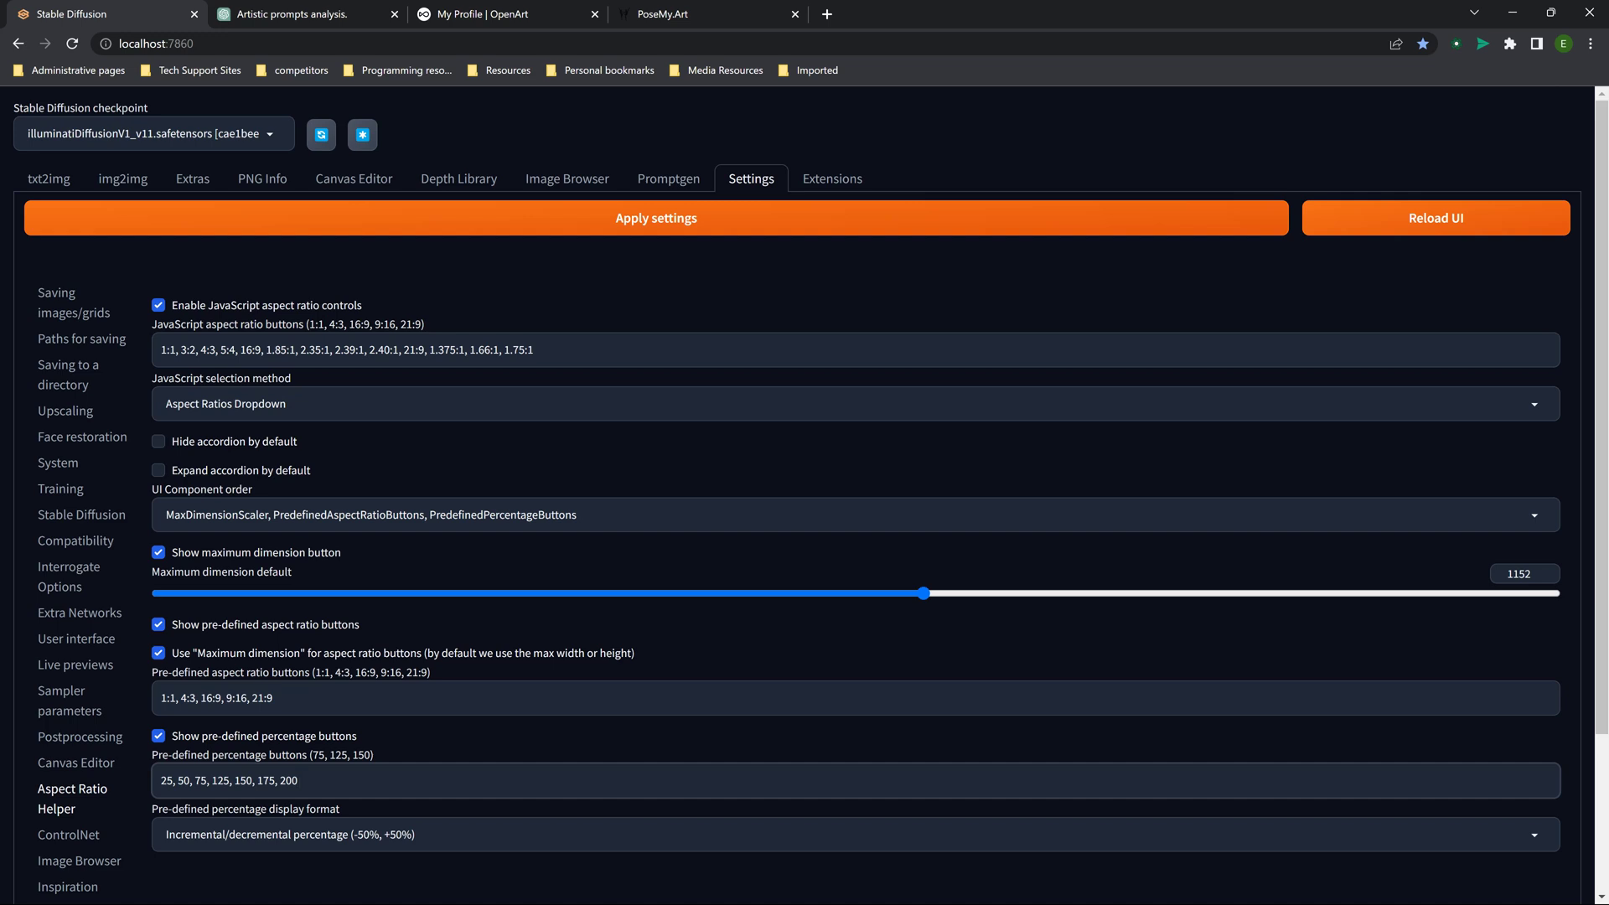
- Enlarge the txt2img dimensions using the Aspect Ratio Helper's +50% option and collapse the helper
click(49, 179)
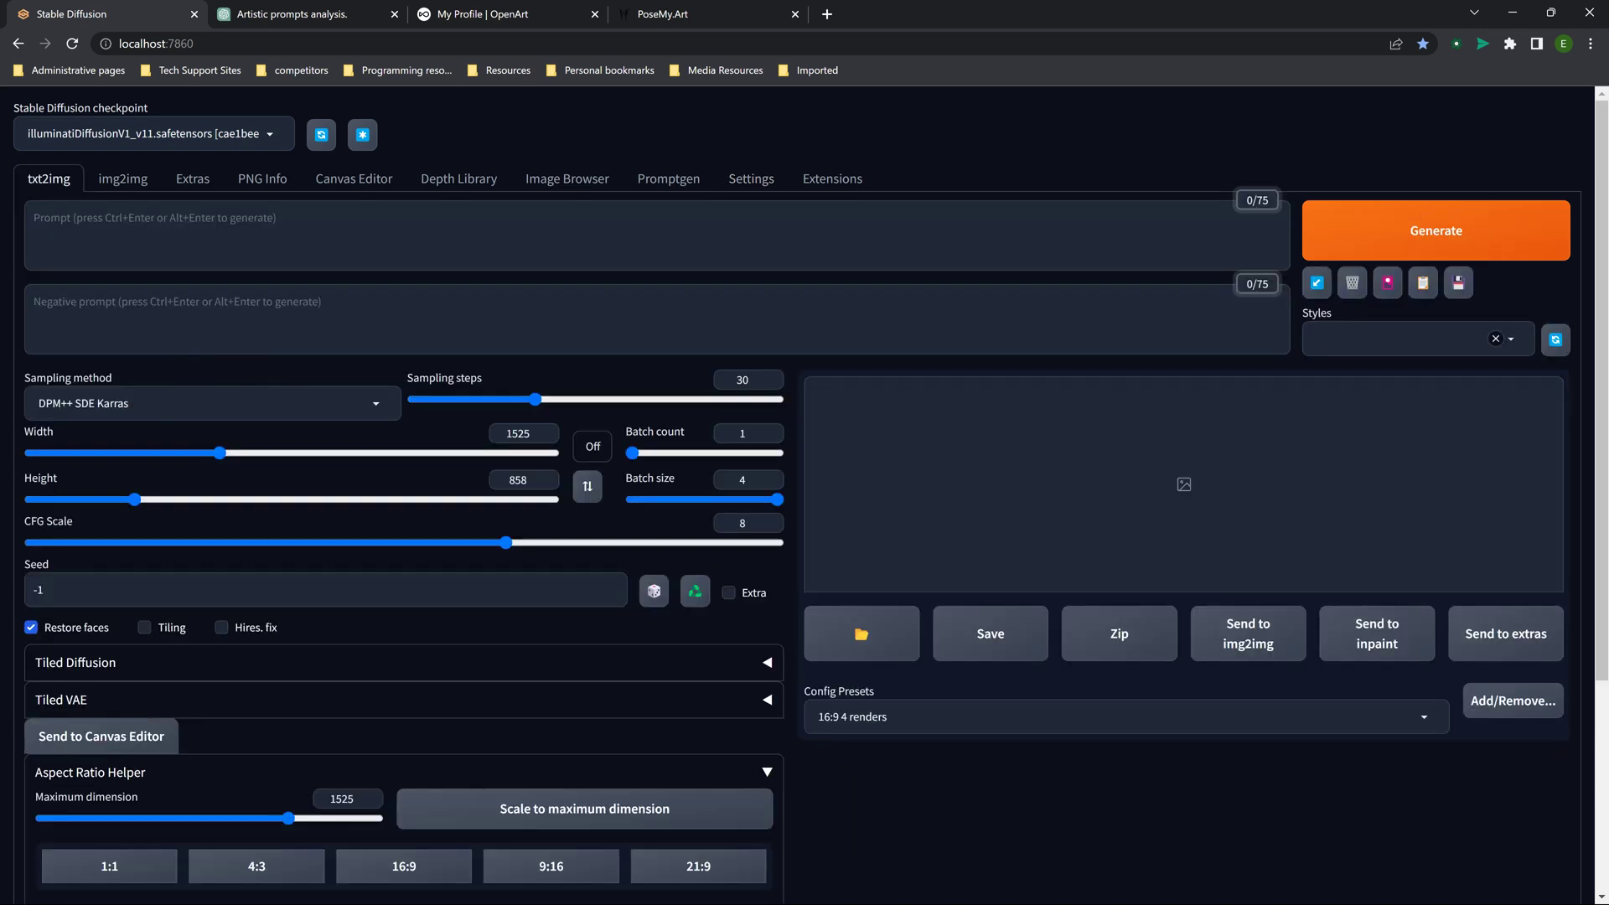
scroll(805, 494, down, 2)
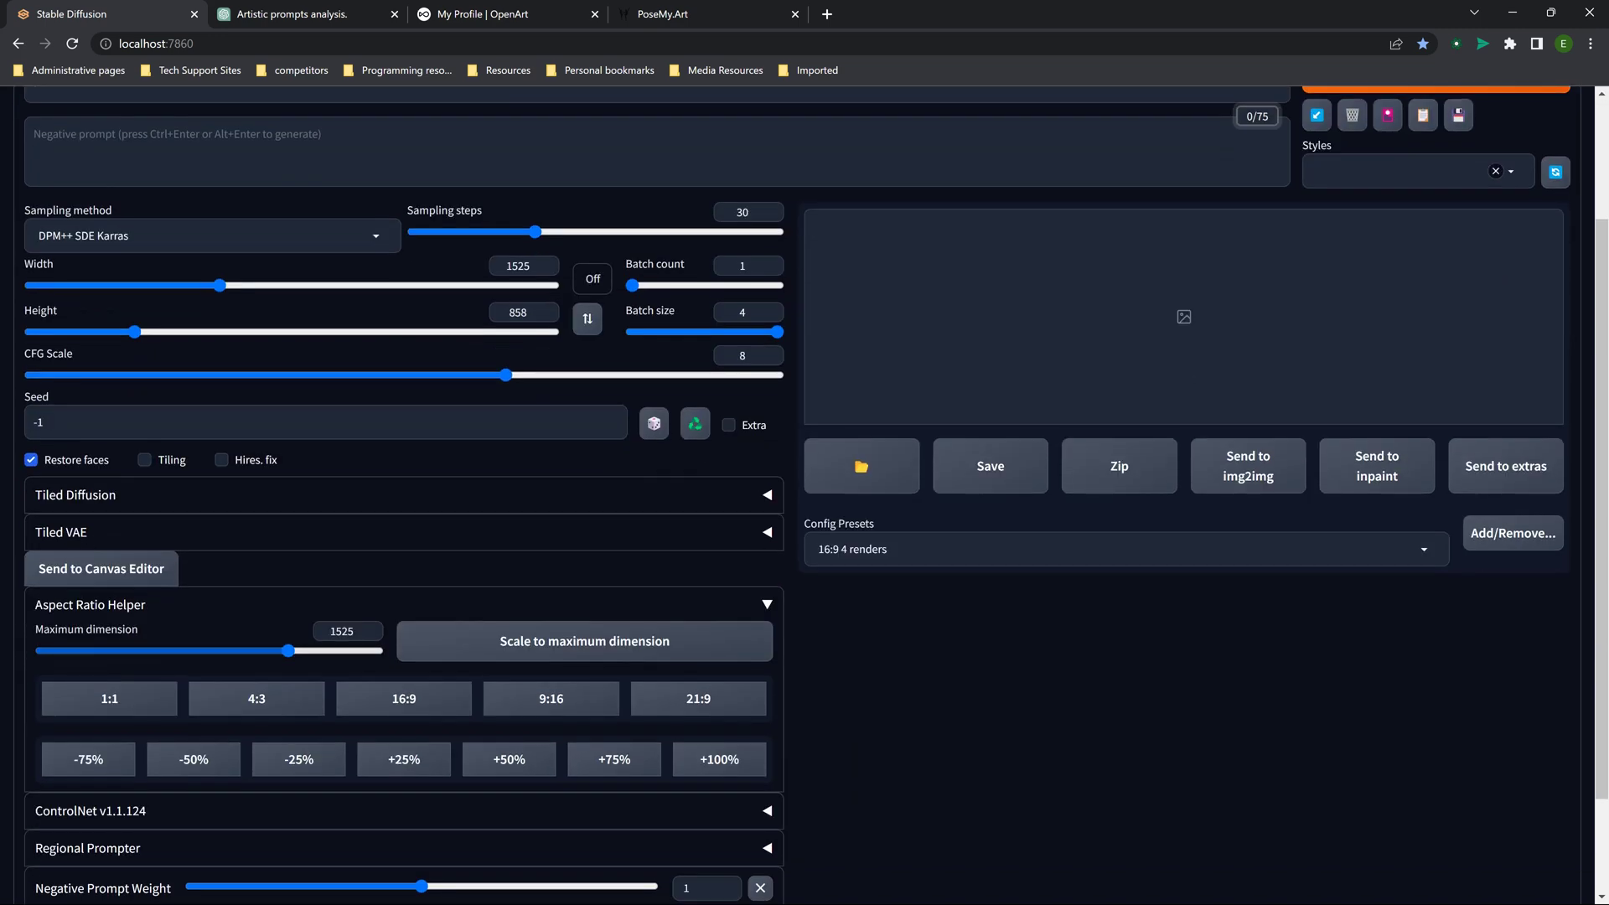
double_click(341, 631)
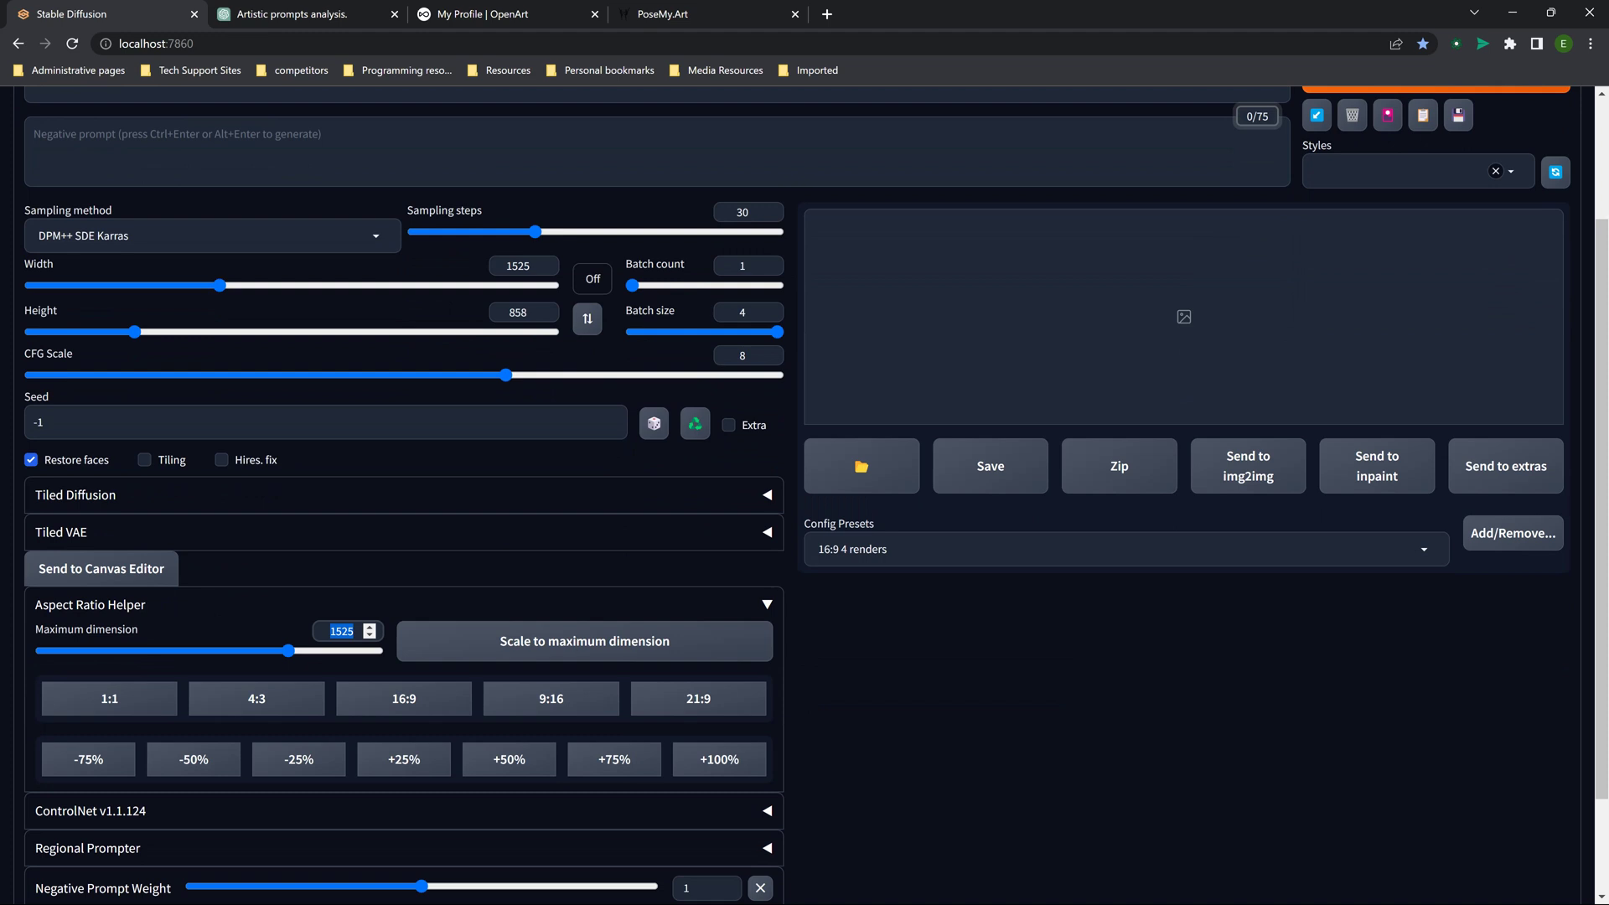
click(509, 758)
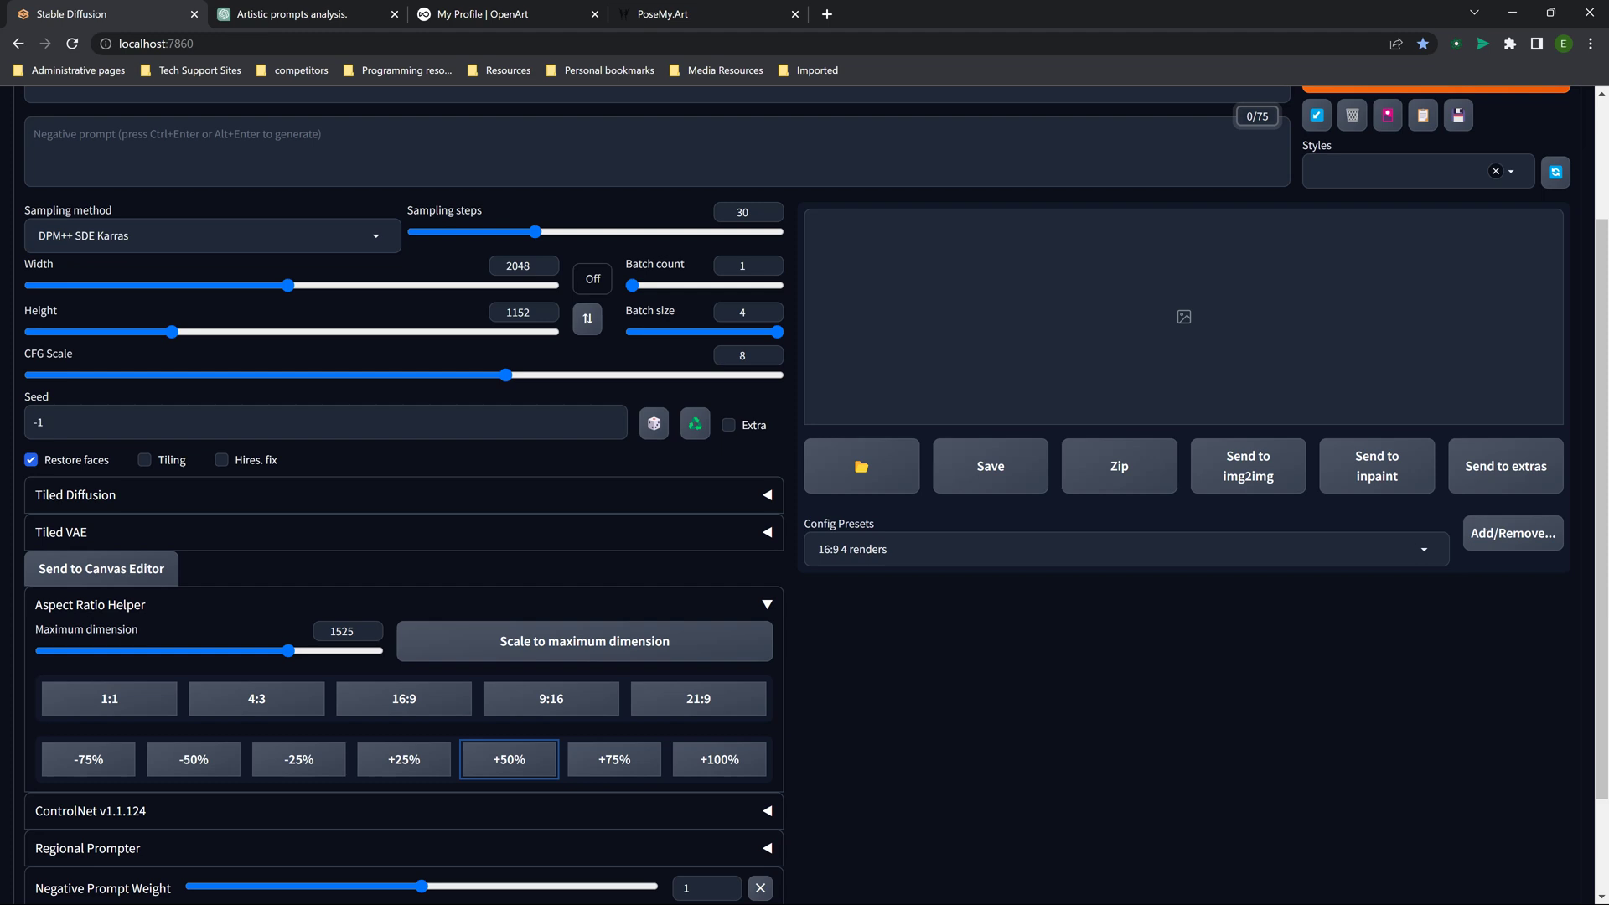
click(90, 605)
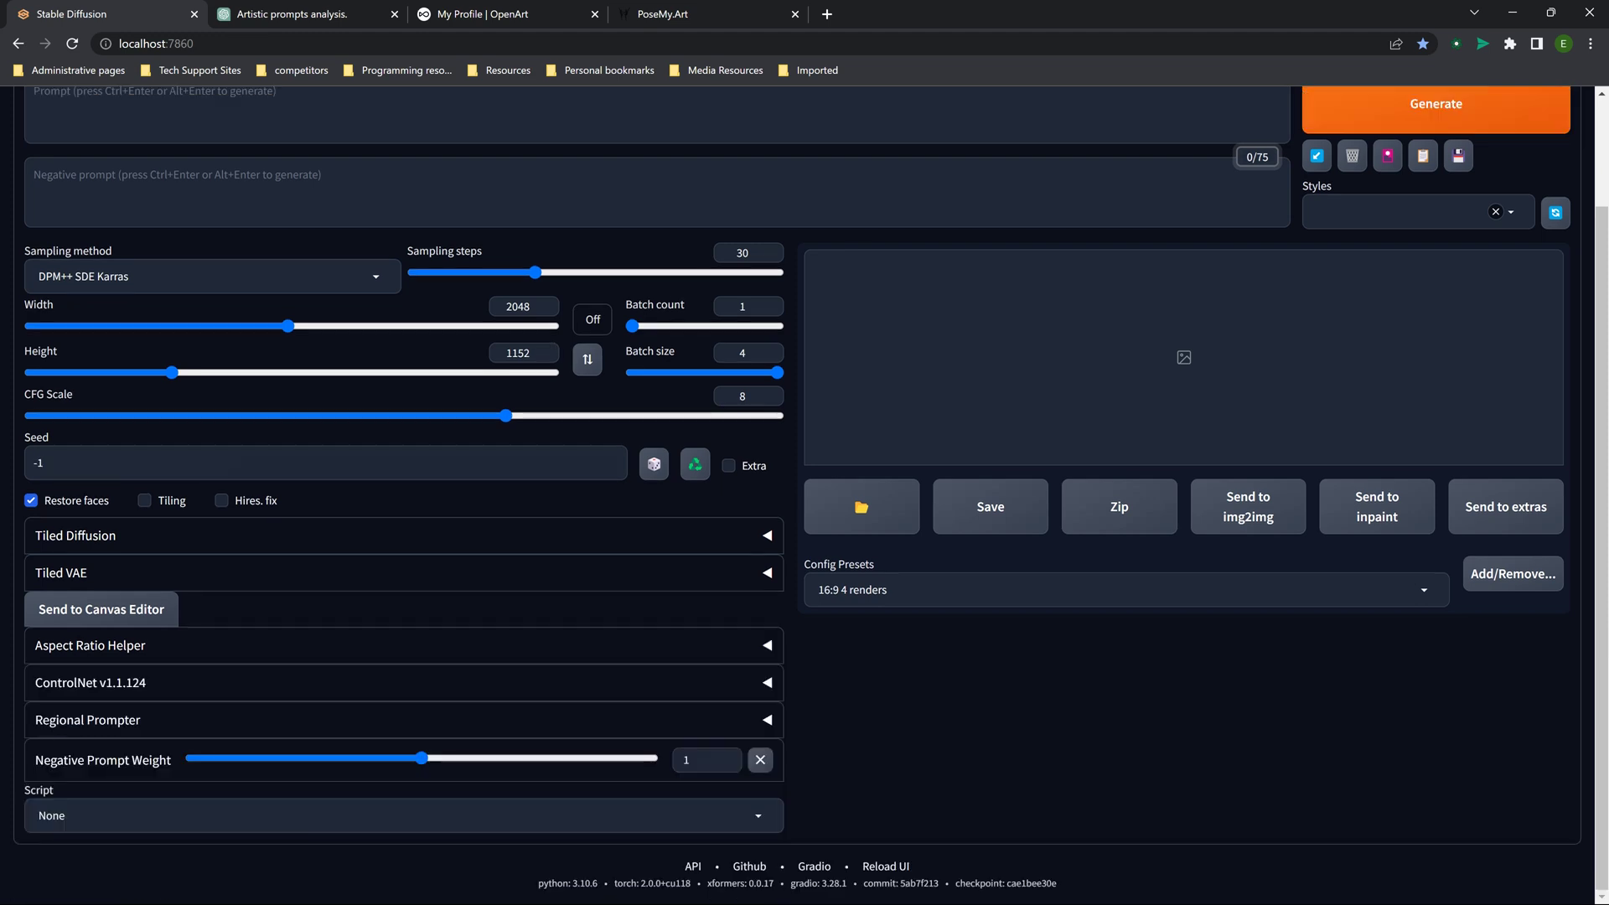
- Set the image width to 1152 and apply the 16:9 ratio next to the dimensions
click(592, 319)
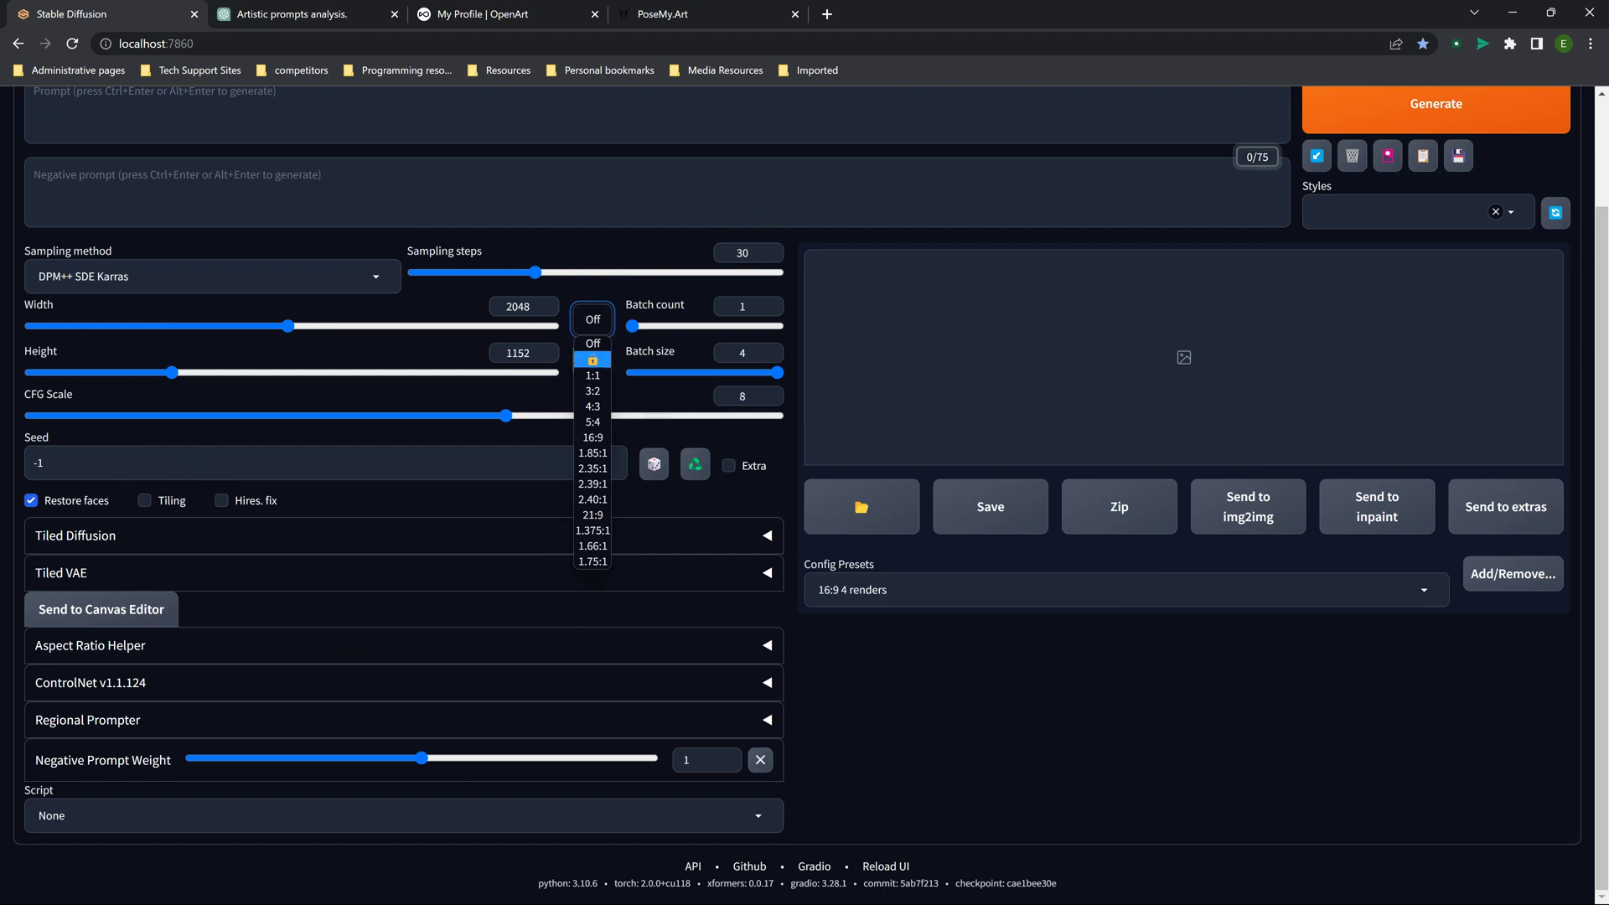
double_click(517, 306)
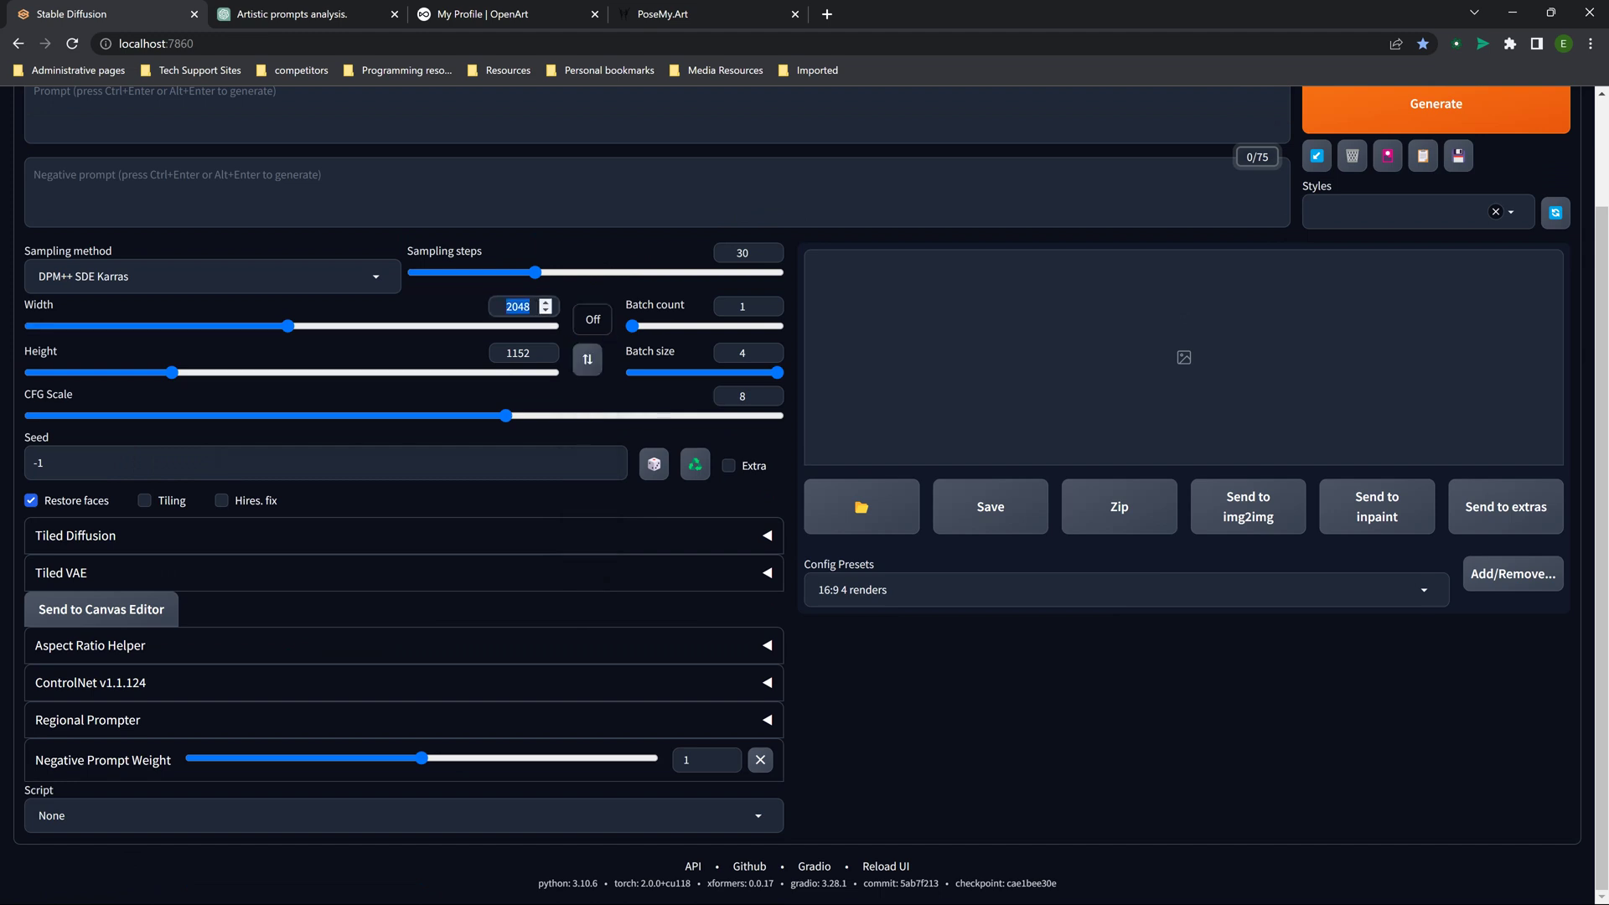
text(15)
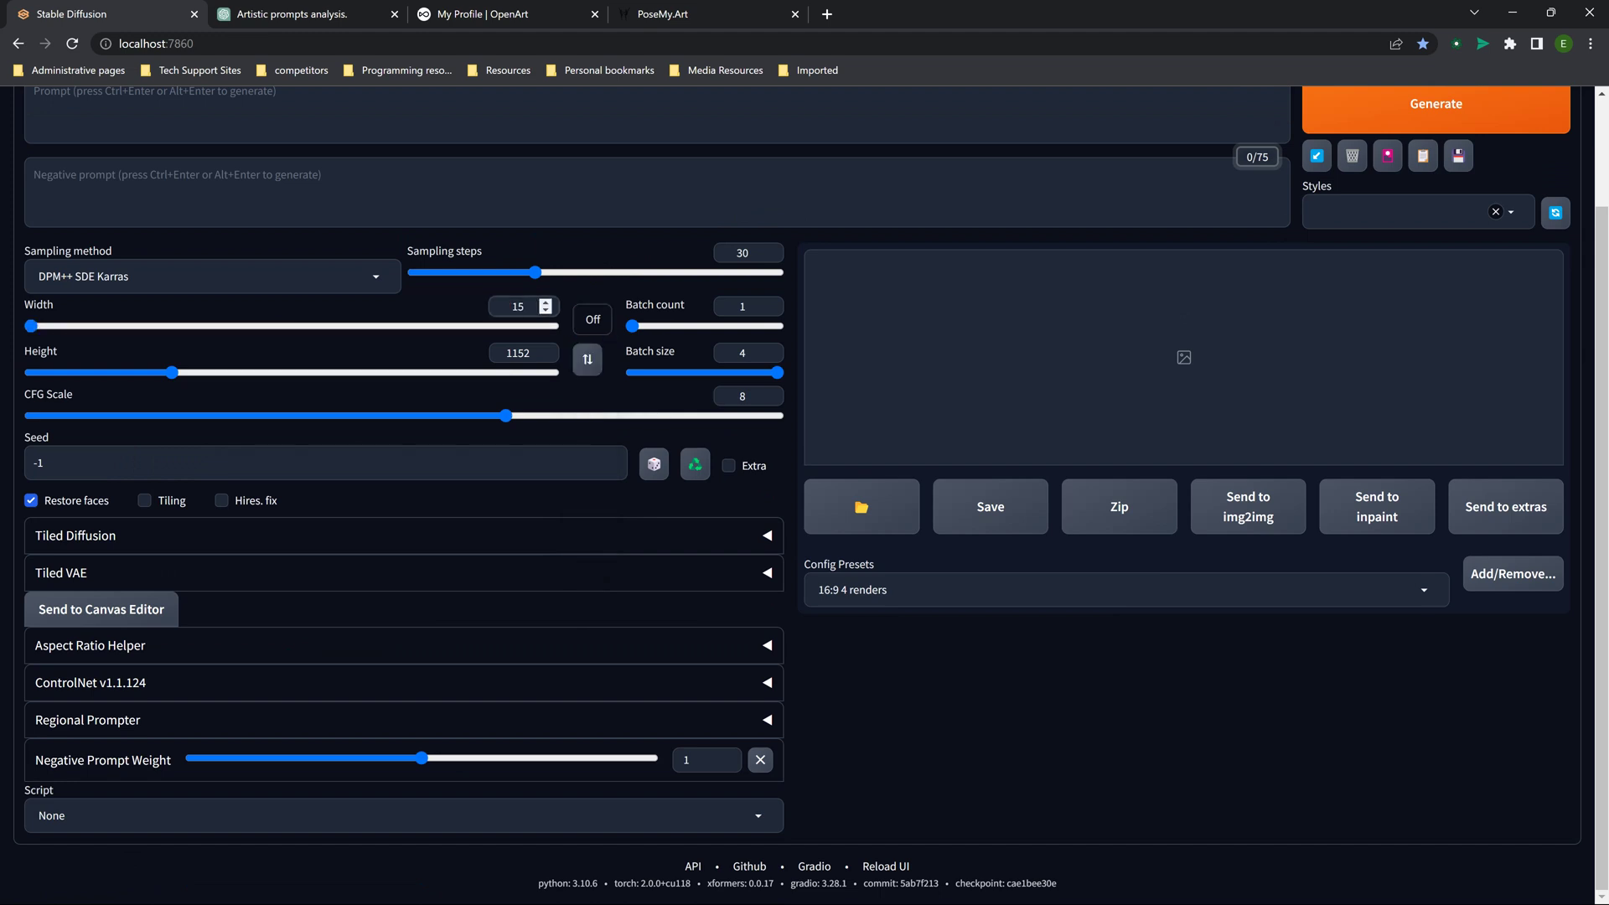
text(52)
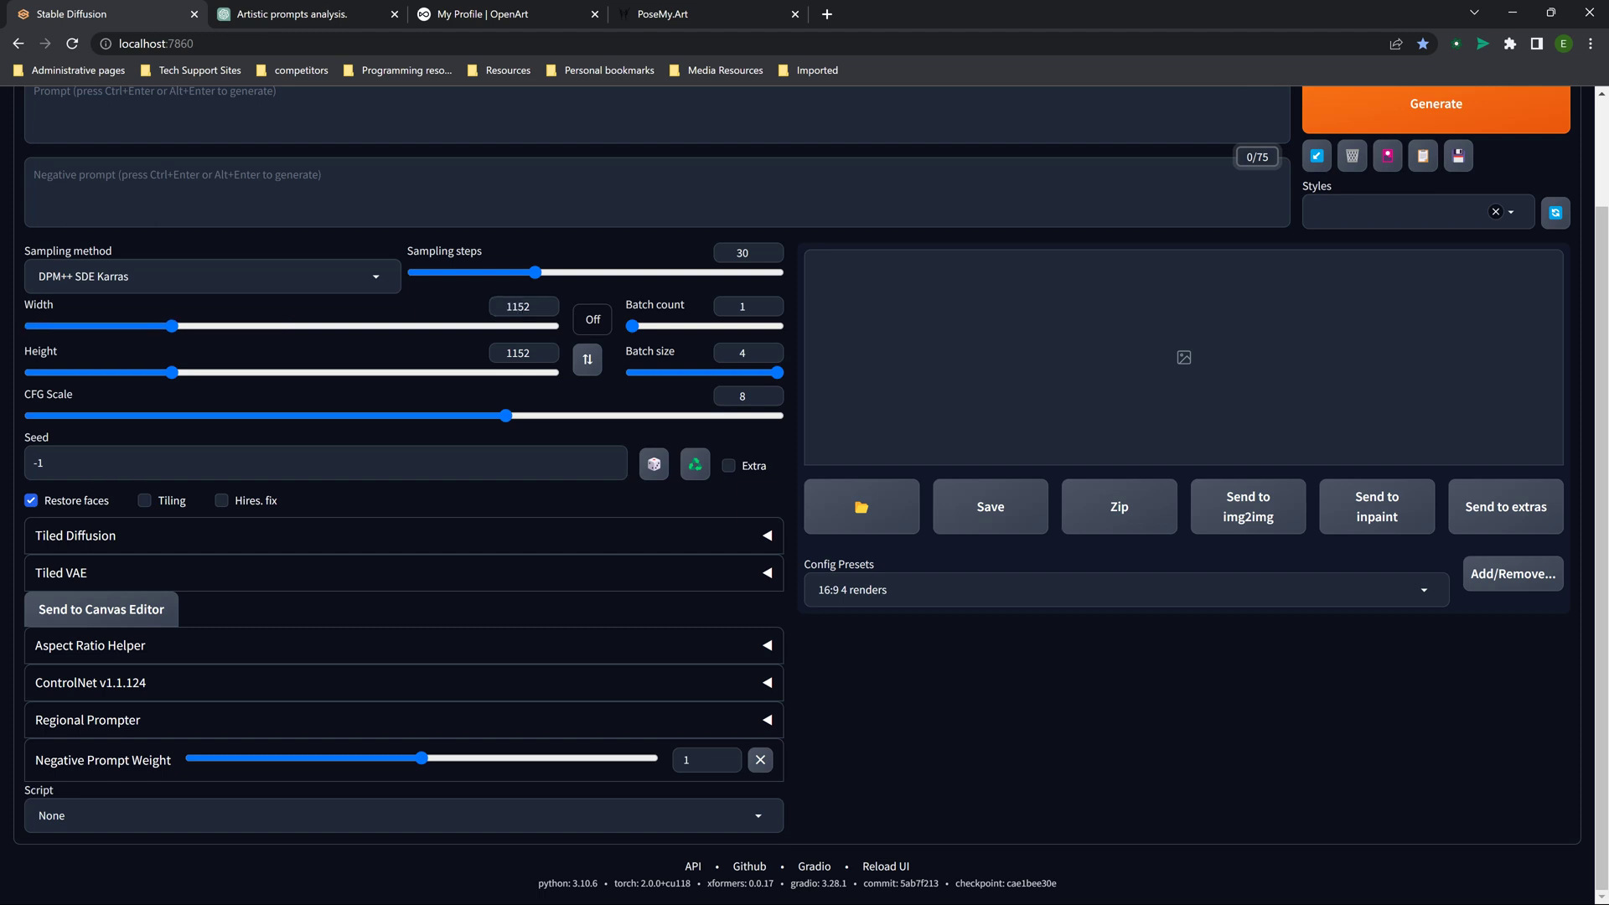
click(592, 319)
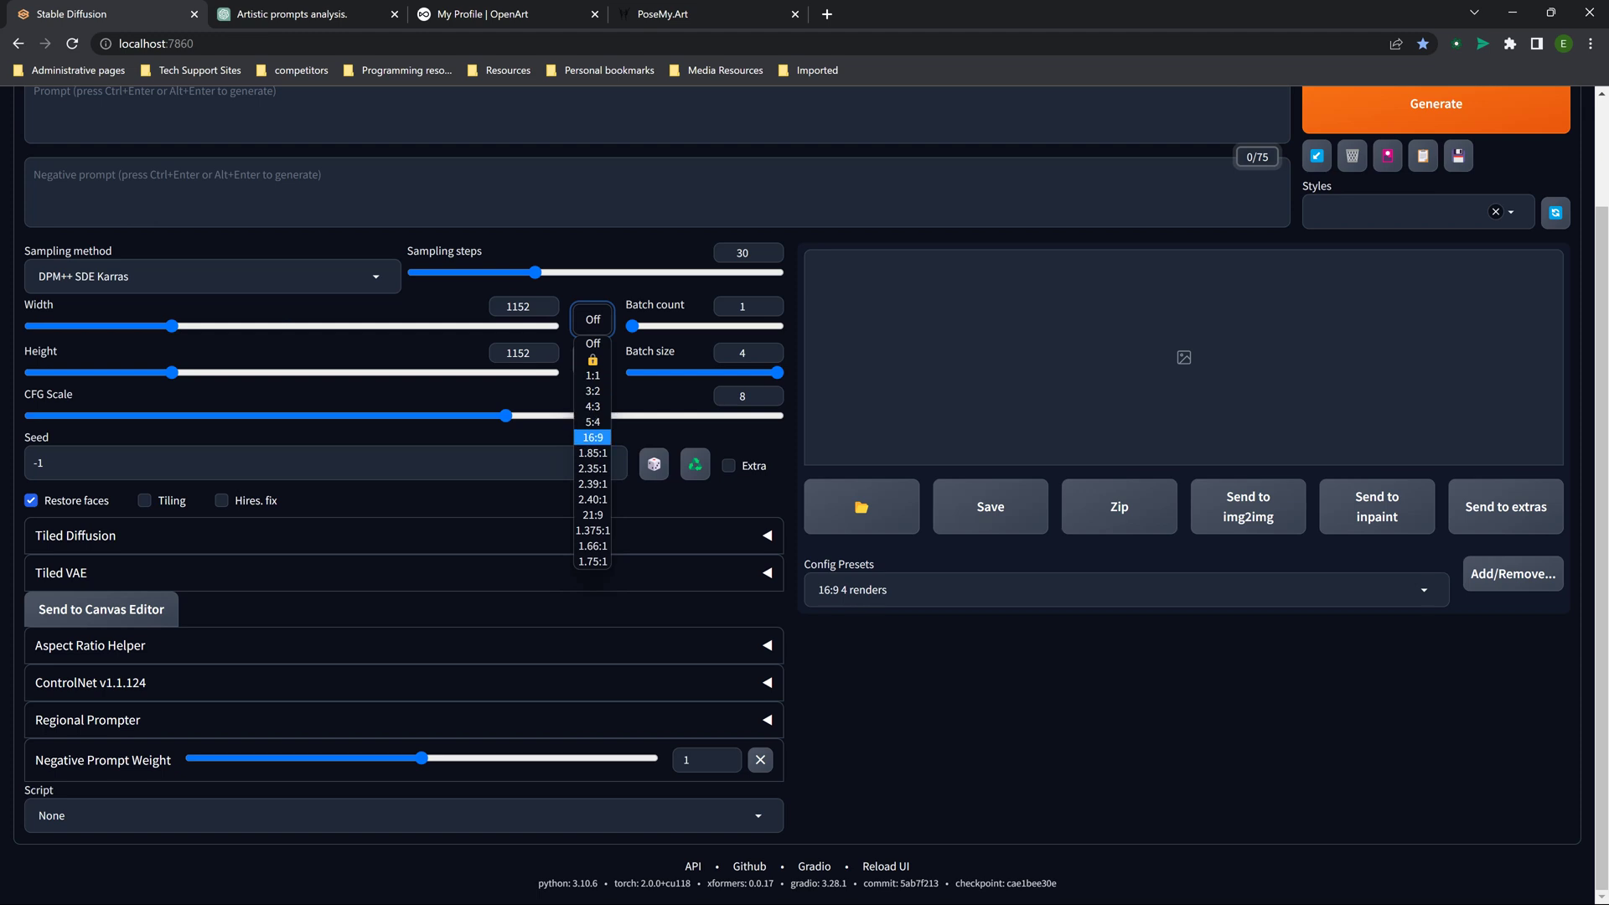
click(592, 436)
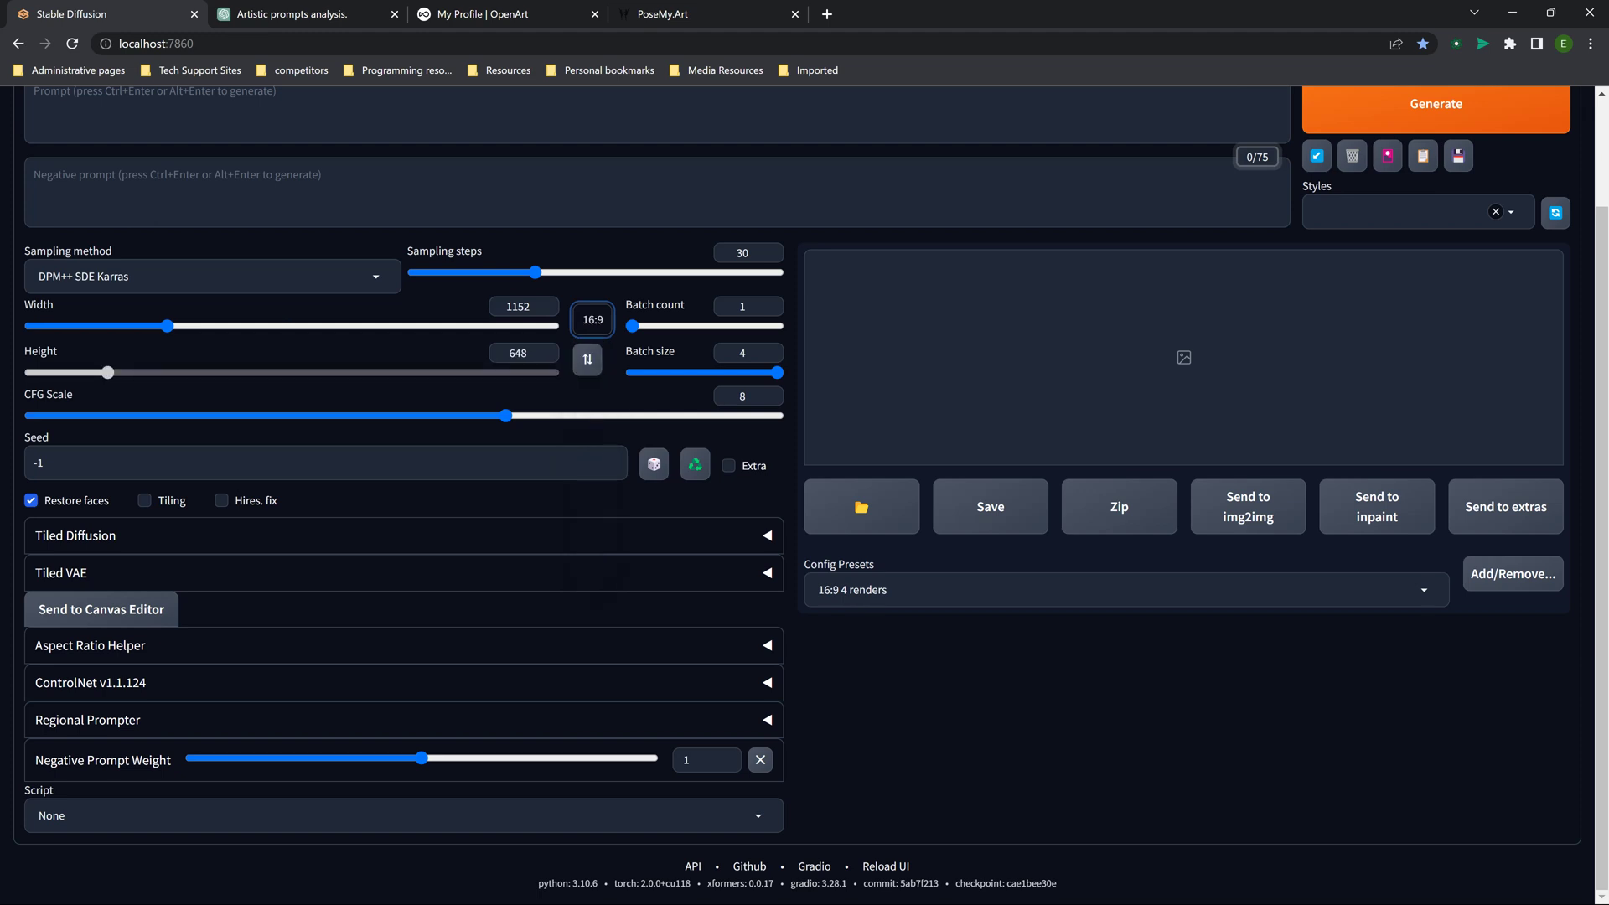
- Keep the 16:9 ratio and enlarge the image proportionally to a width of 1904
click(593, 320)
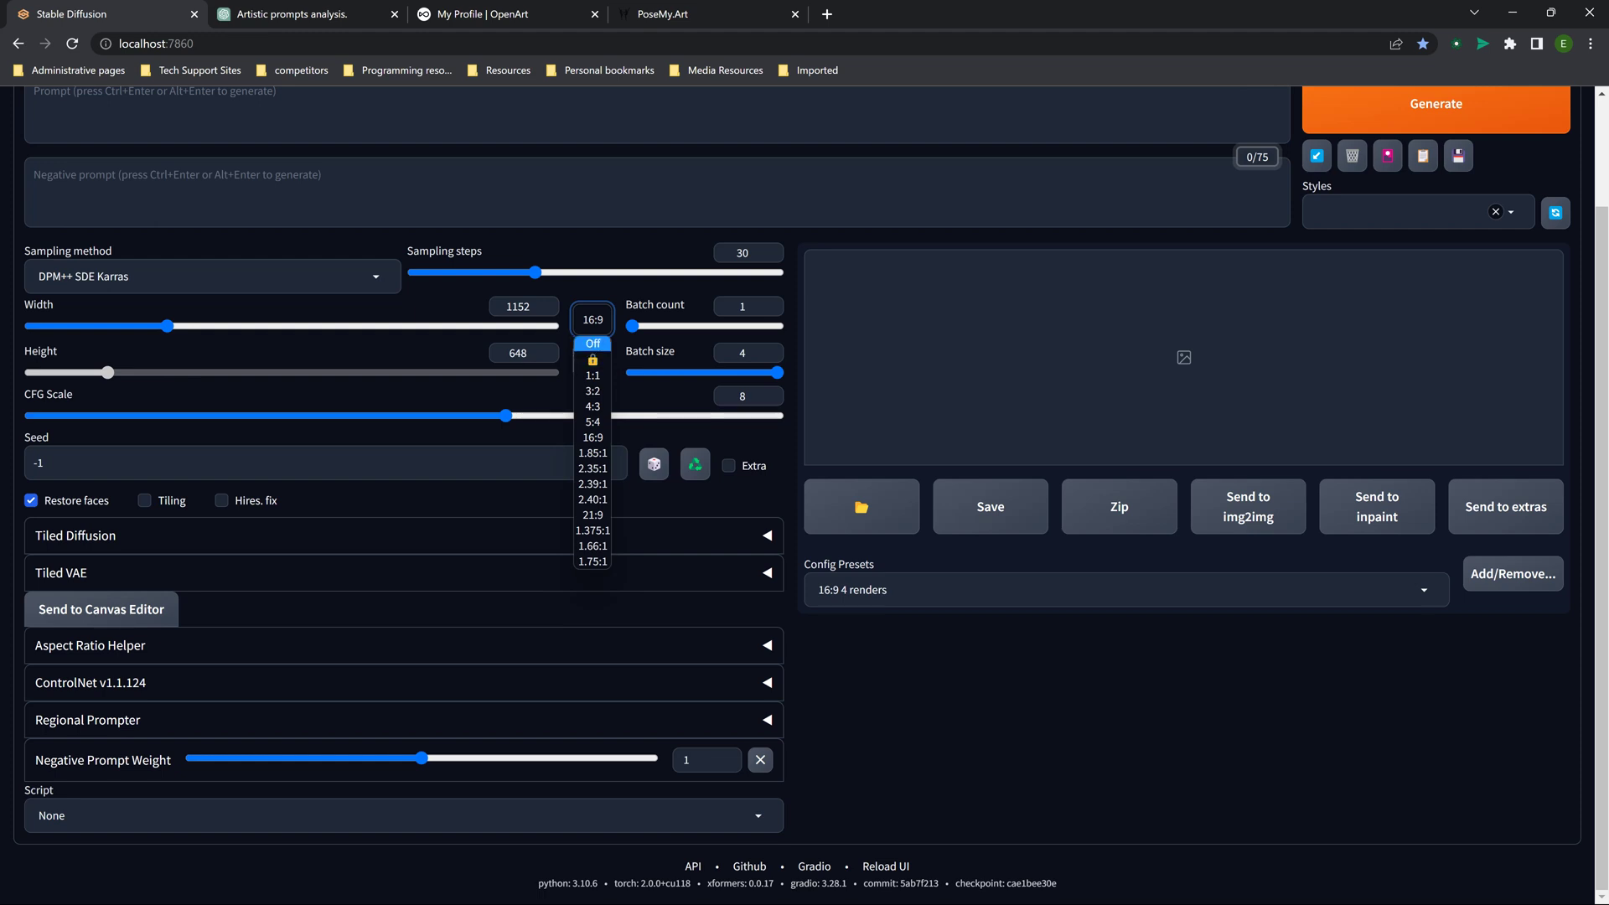
key(Escape)
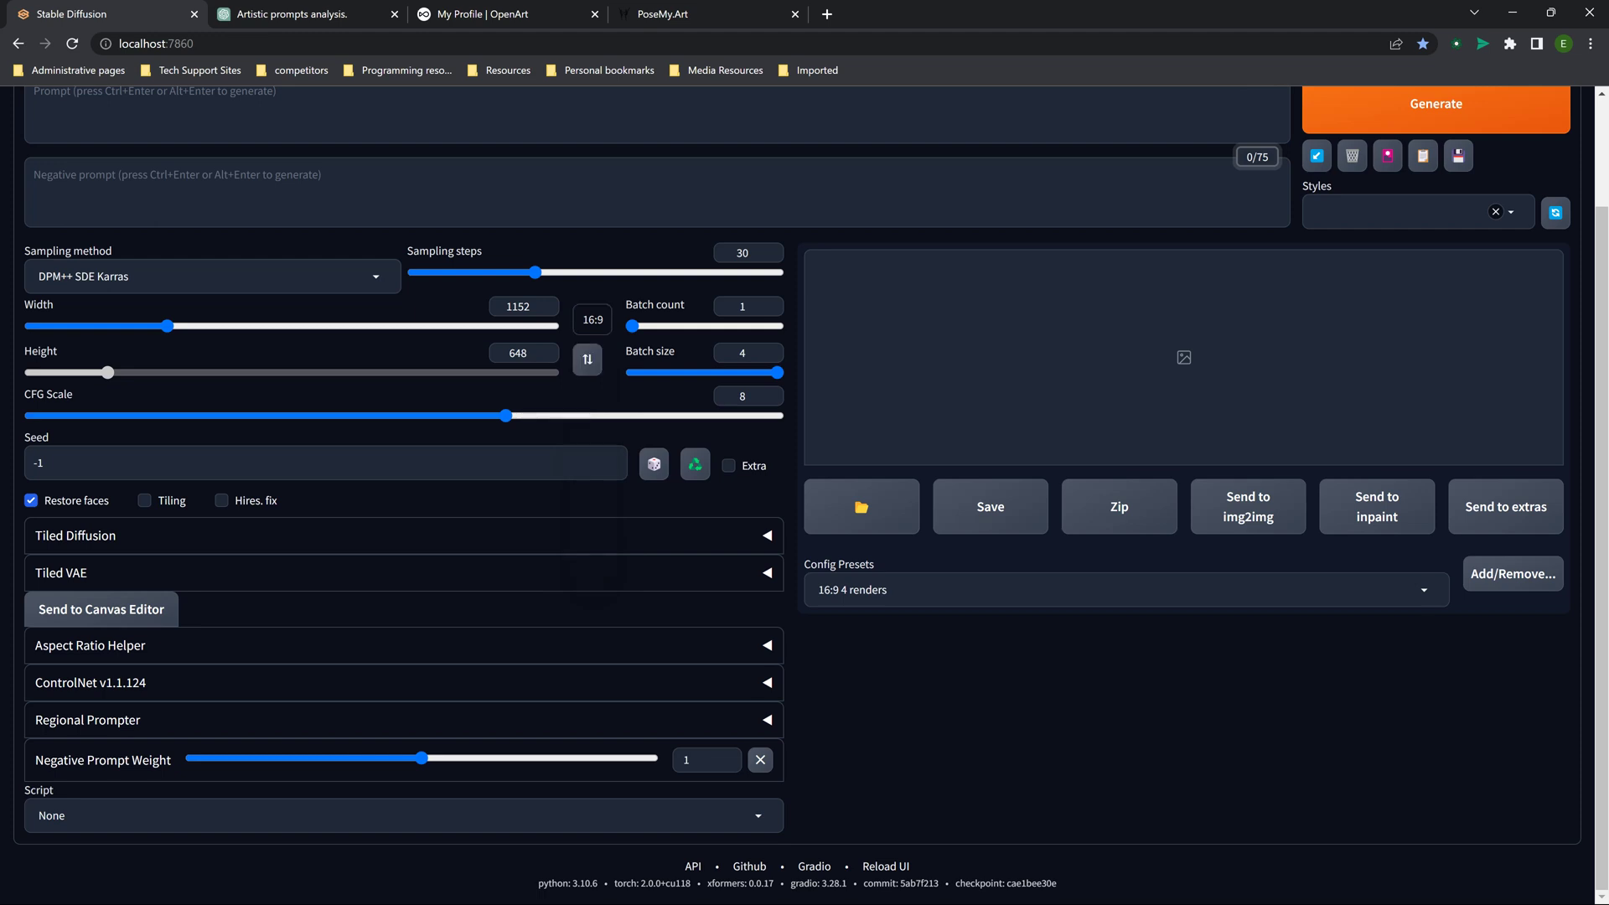
drag(167, 326, 266, 326)
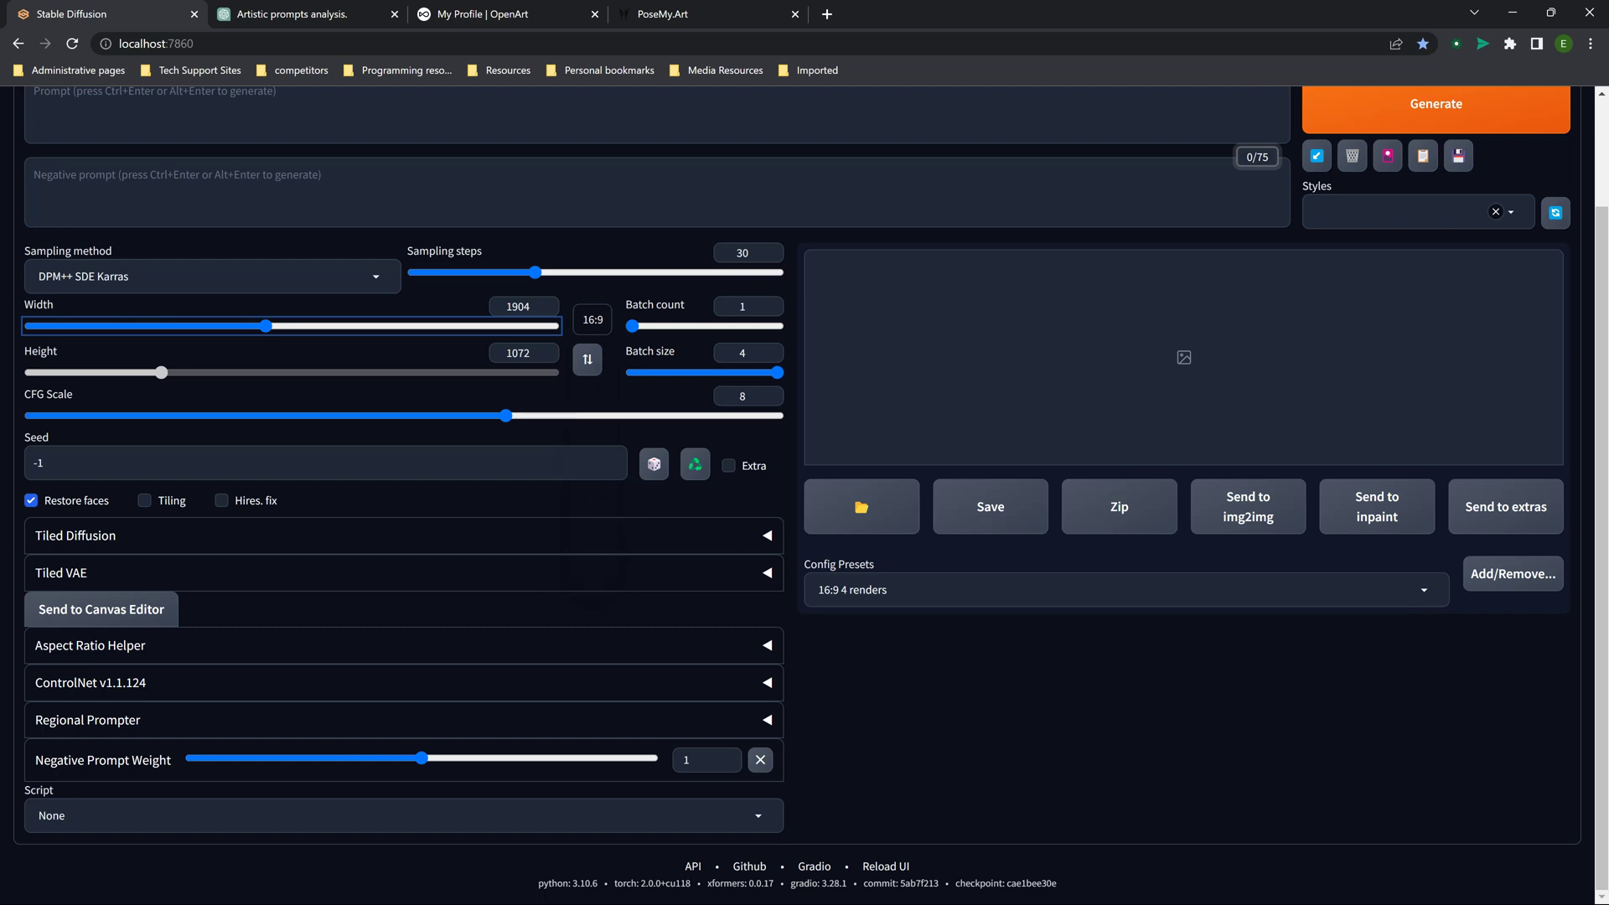
- Turn the aspect ratio constraint off and set the dimensions independently to 1280 wide and 1024 high
click(592, 320)
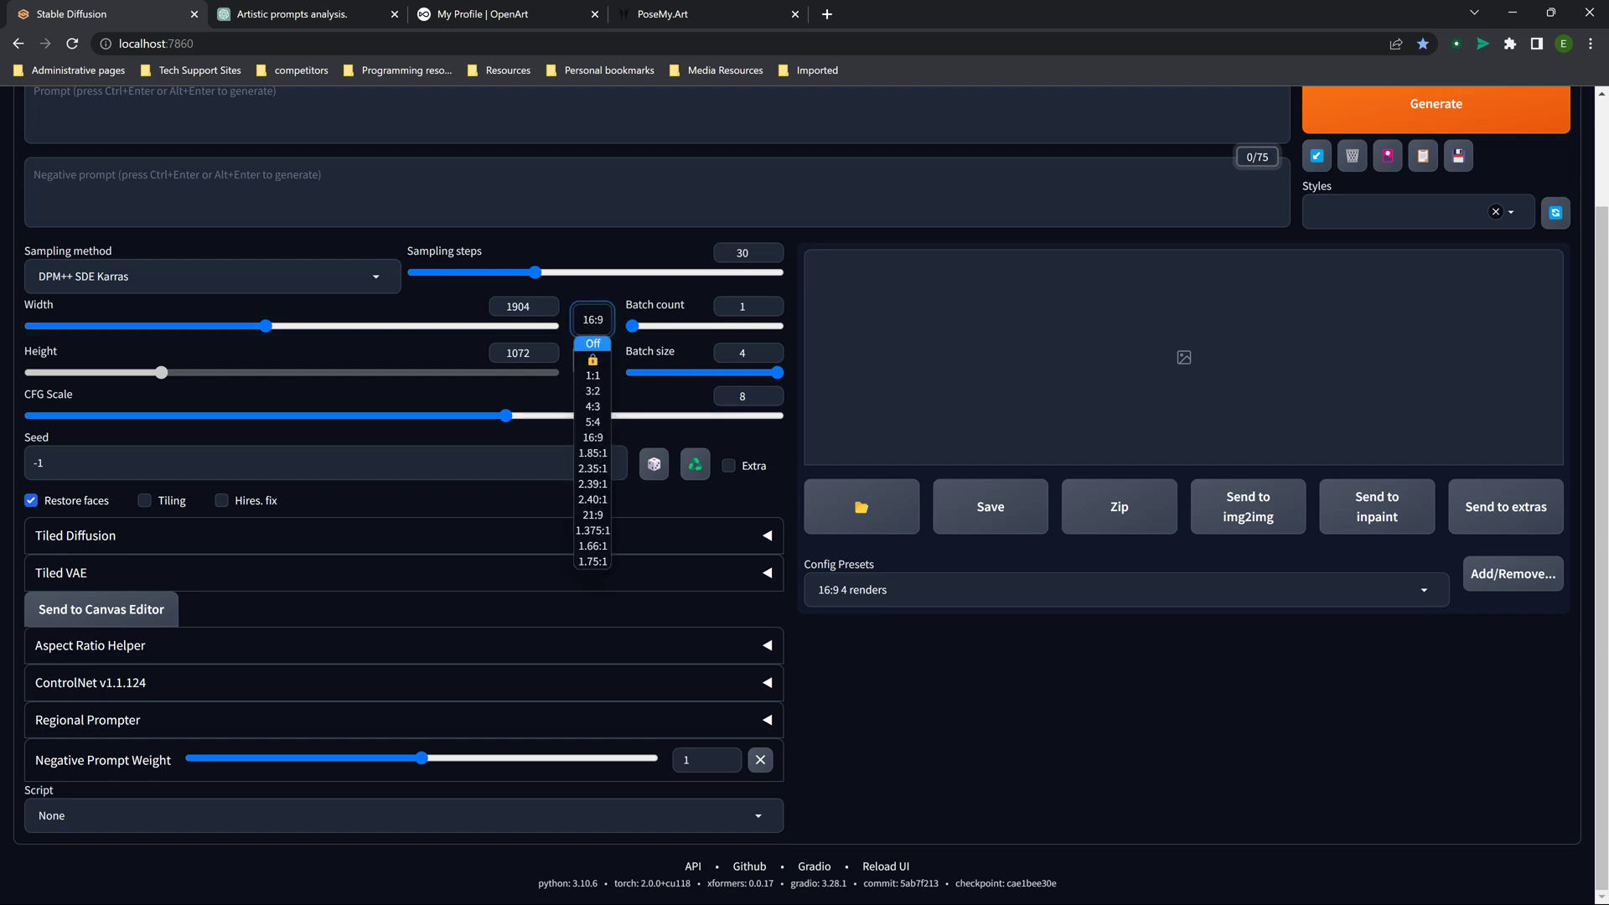
click(592, 343)
drag(268, 326, 188, 326)
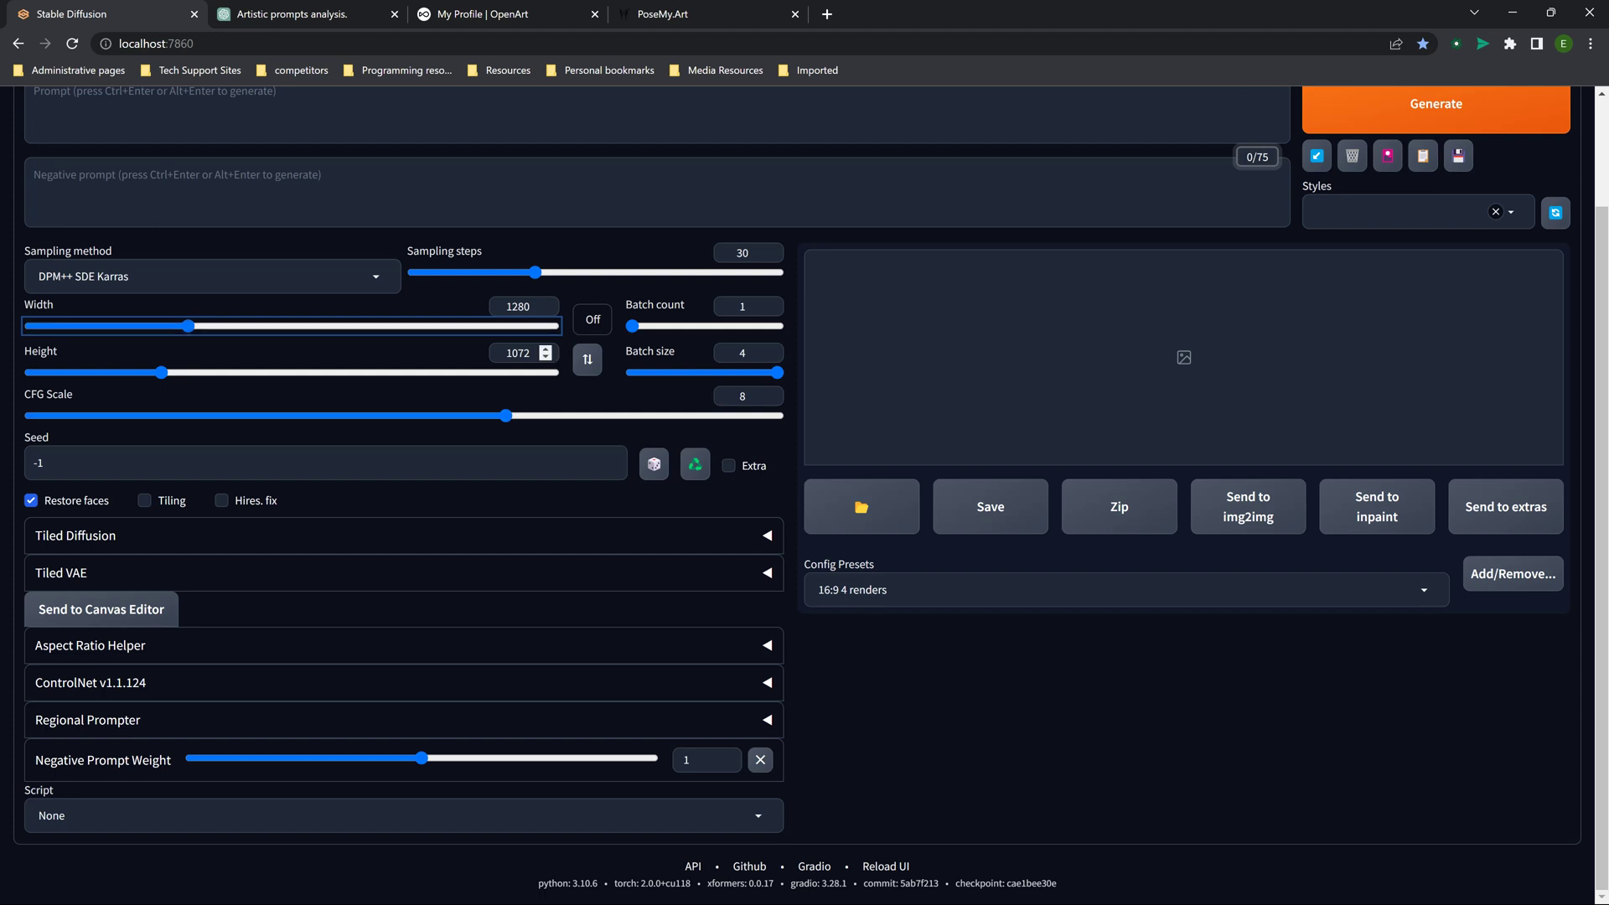
drag(531, 353, 517, 353)
text(24)
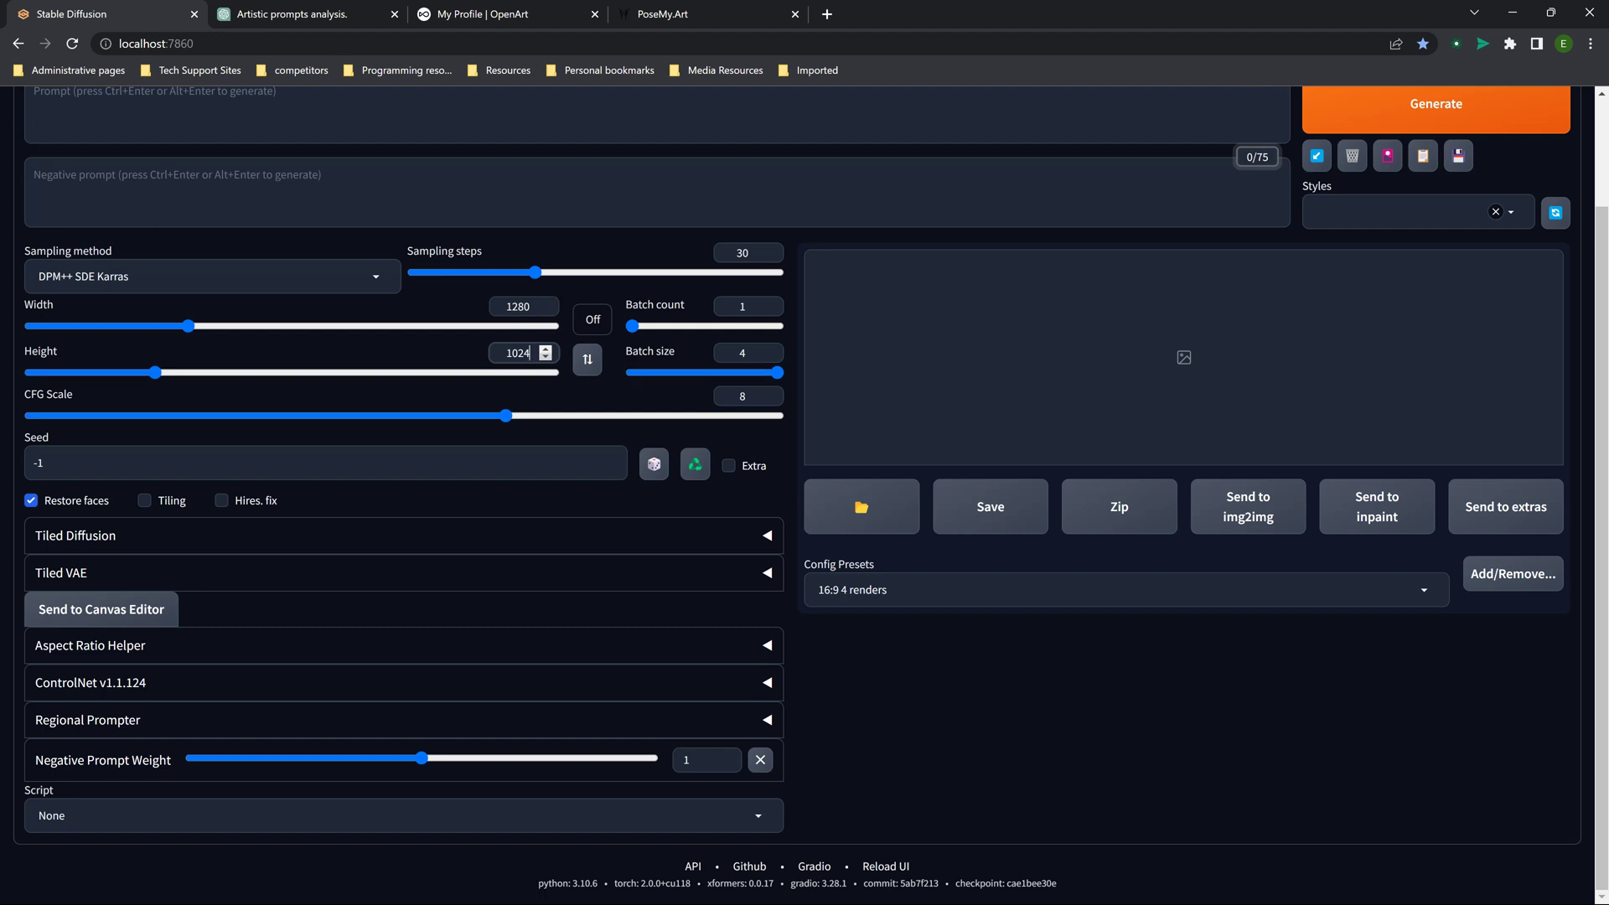
- Lock the current width-to-height proportions and enlarge the image to a width of 1680
click(593, 319)
click(593, 359)
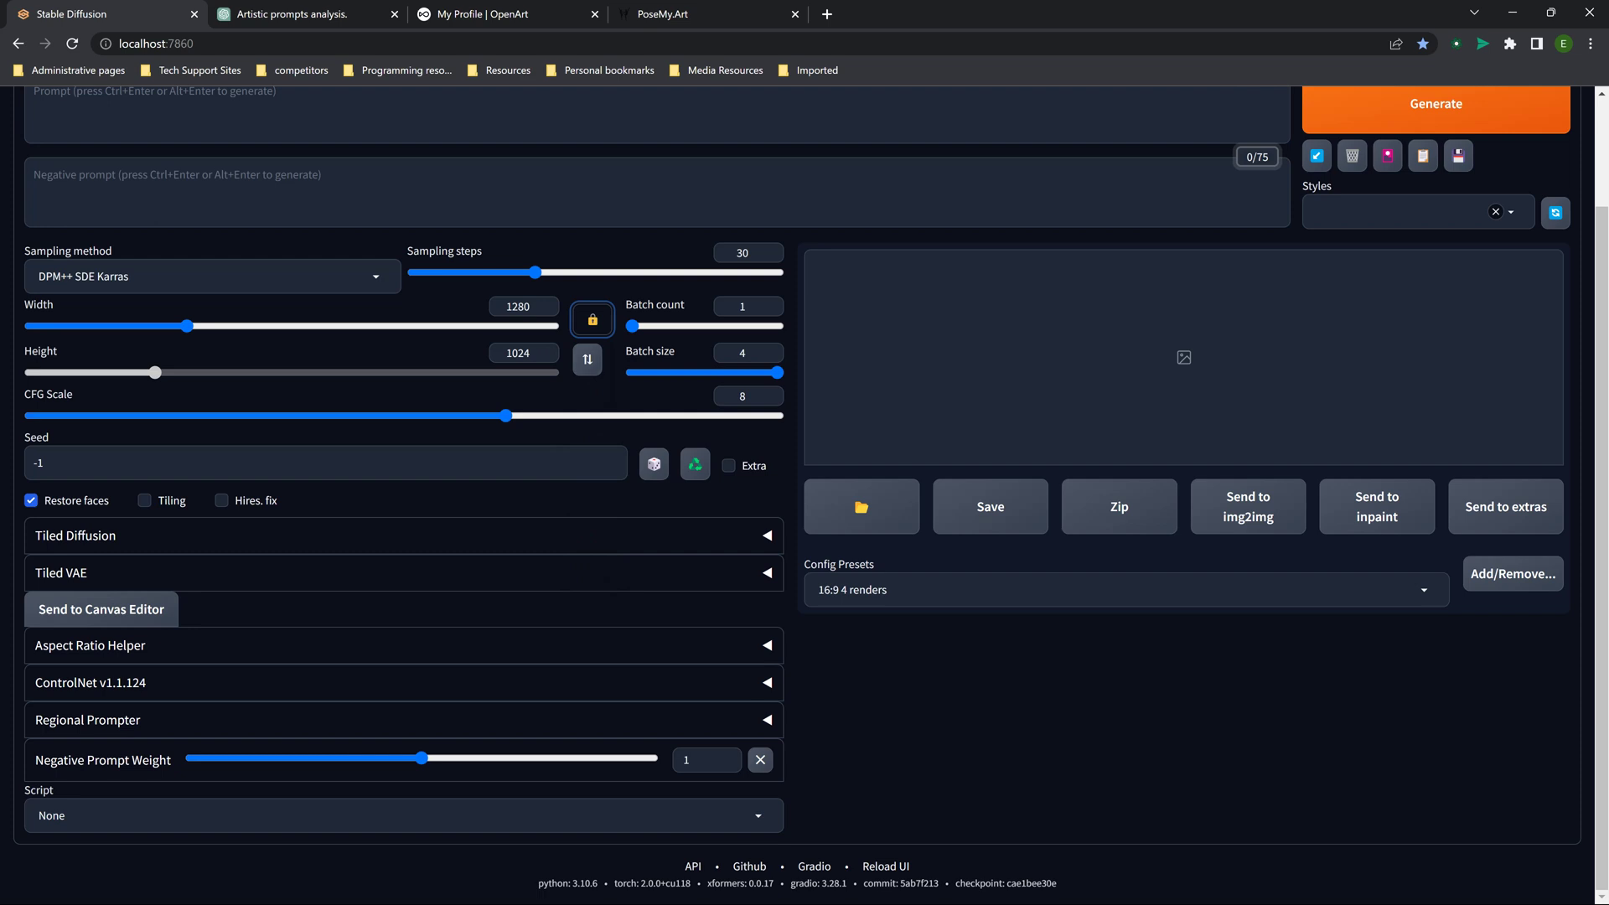
drag(188, 326, 239, 325)
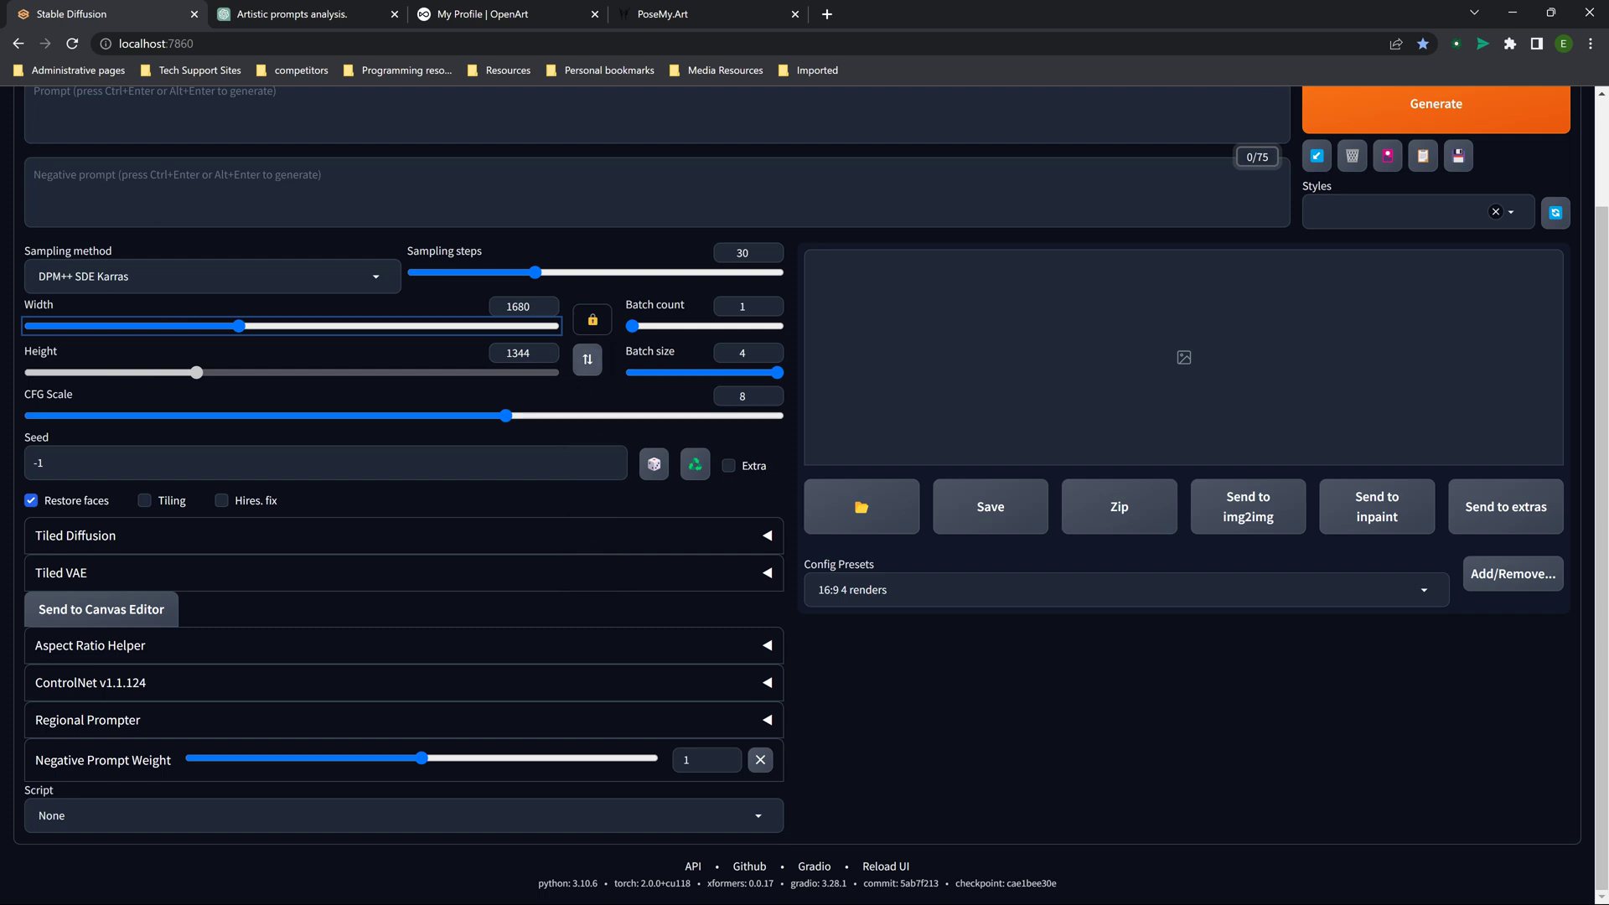
- Swap the width and height to portrait orientation and scale the locked dimensions to a height of 1600
click(587, 359)
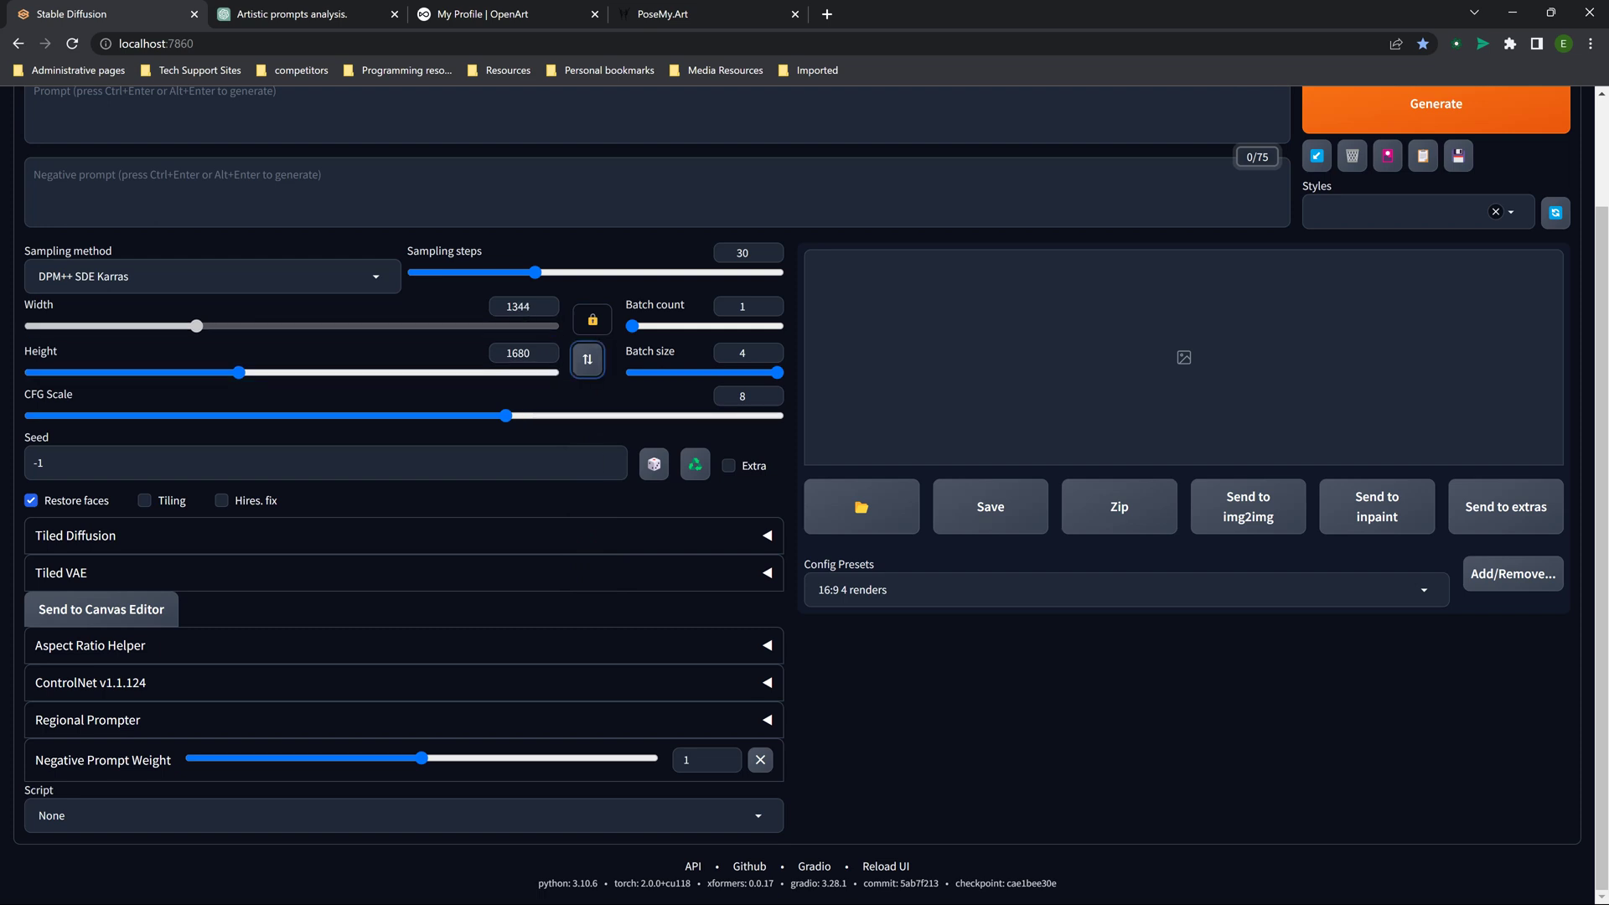
click(190, 372)
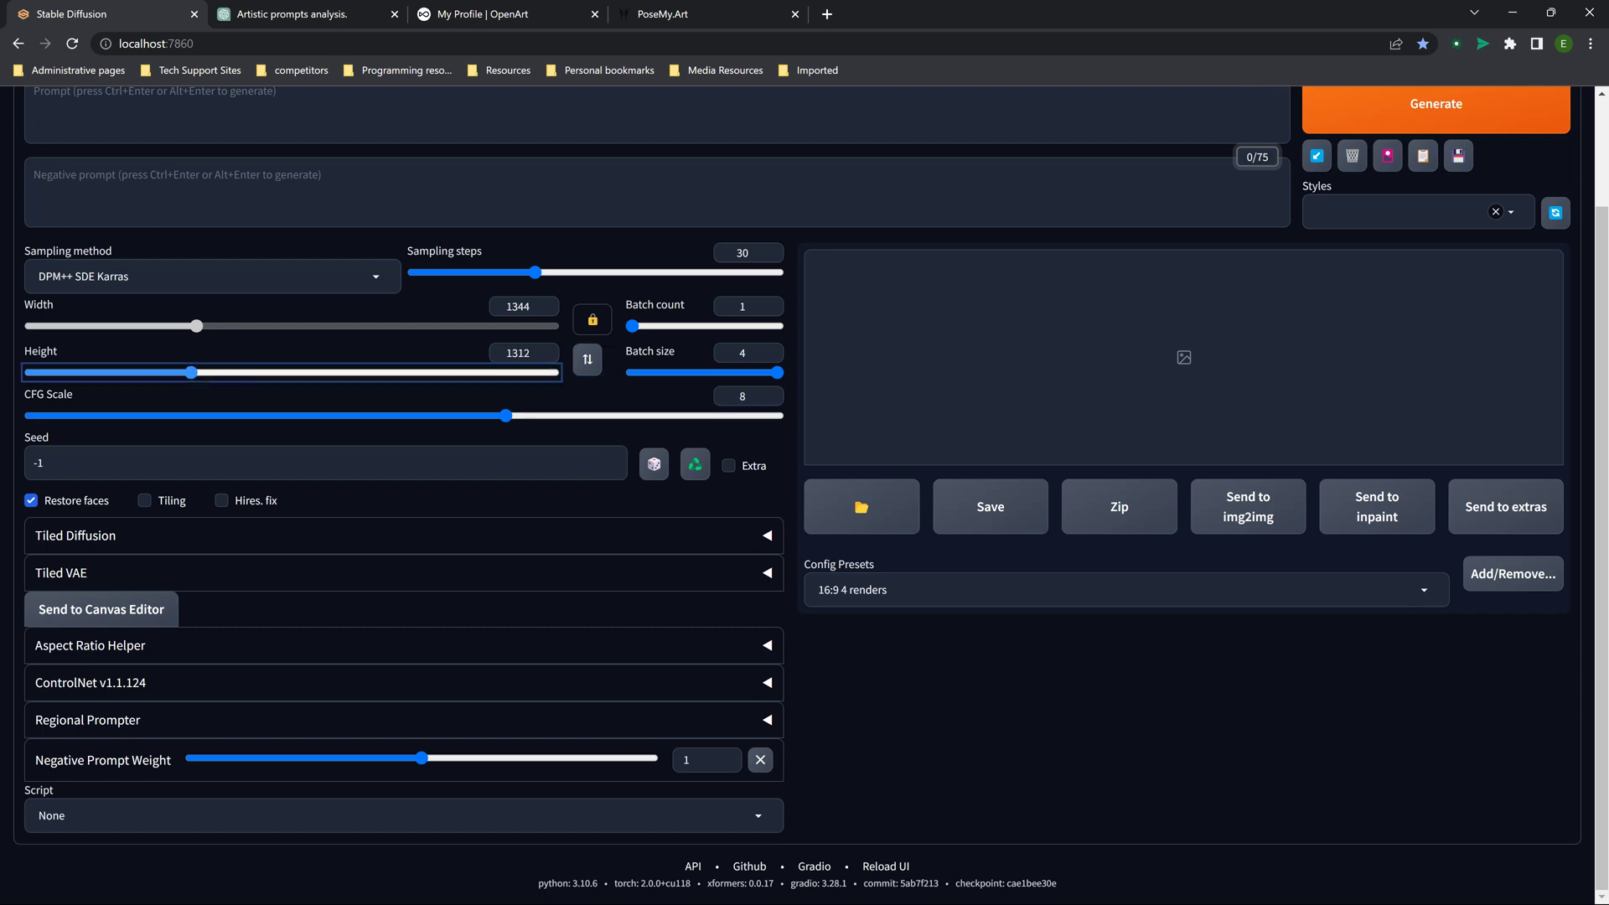
click(156, 372)
drag(156, 372, 228, 372)
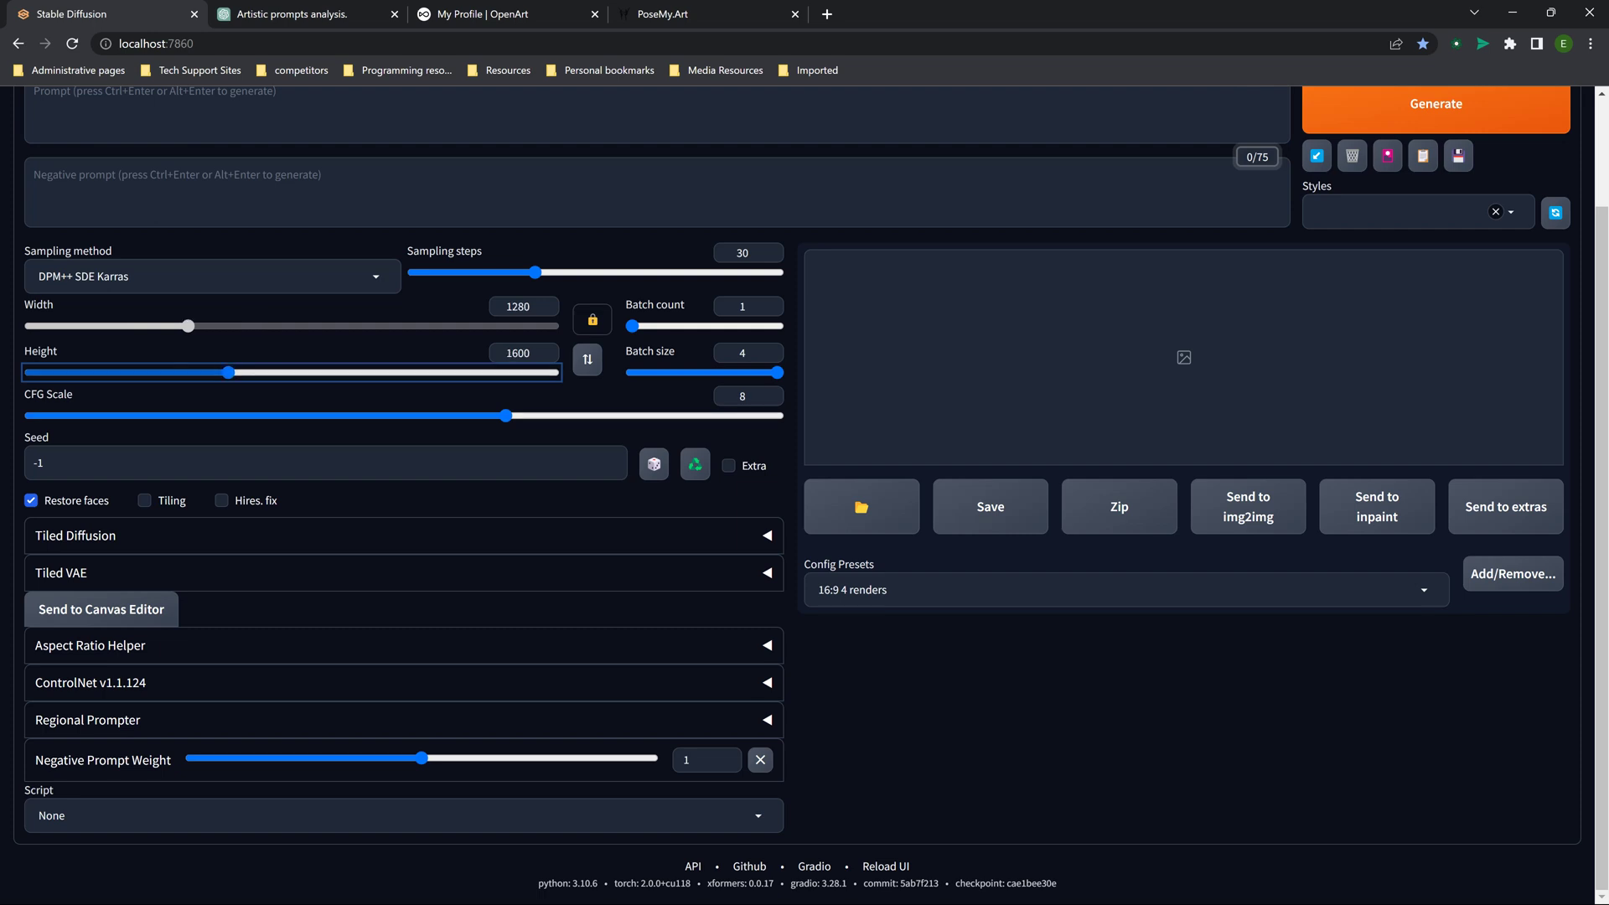
- Apply the 9:16 portrait ratio to the image dimensions
click(591, 320)
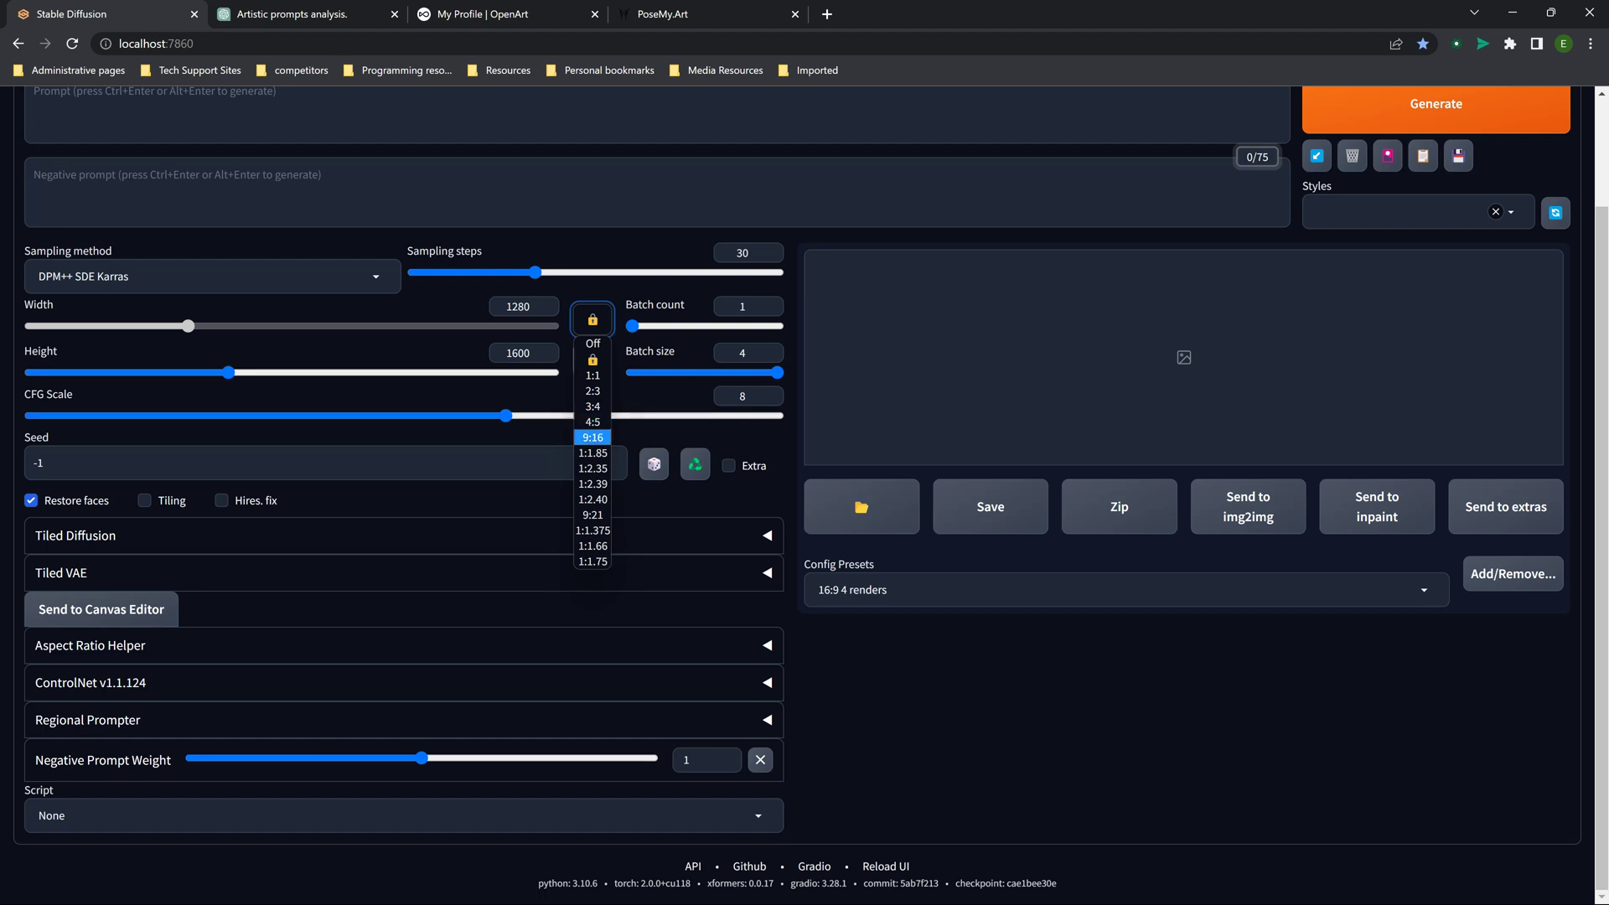
click(593, 437)
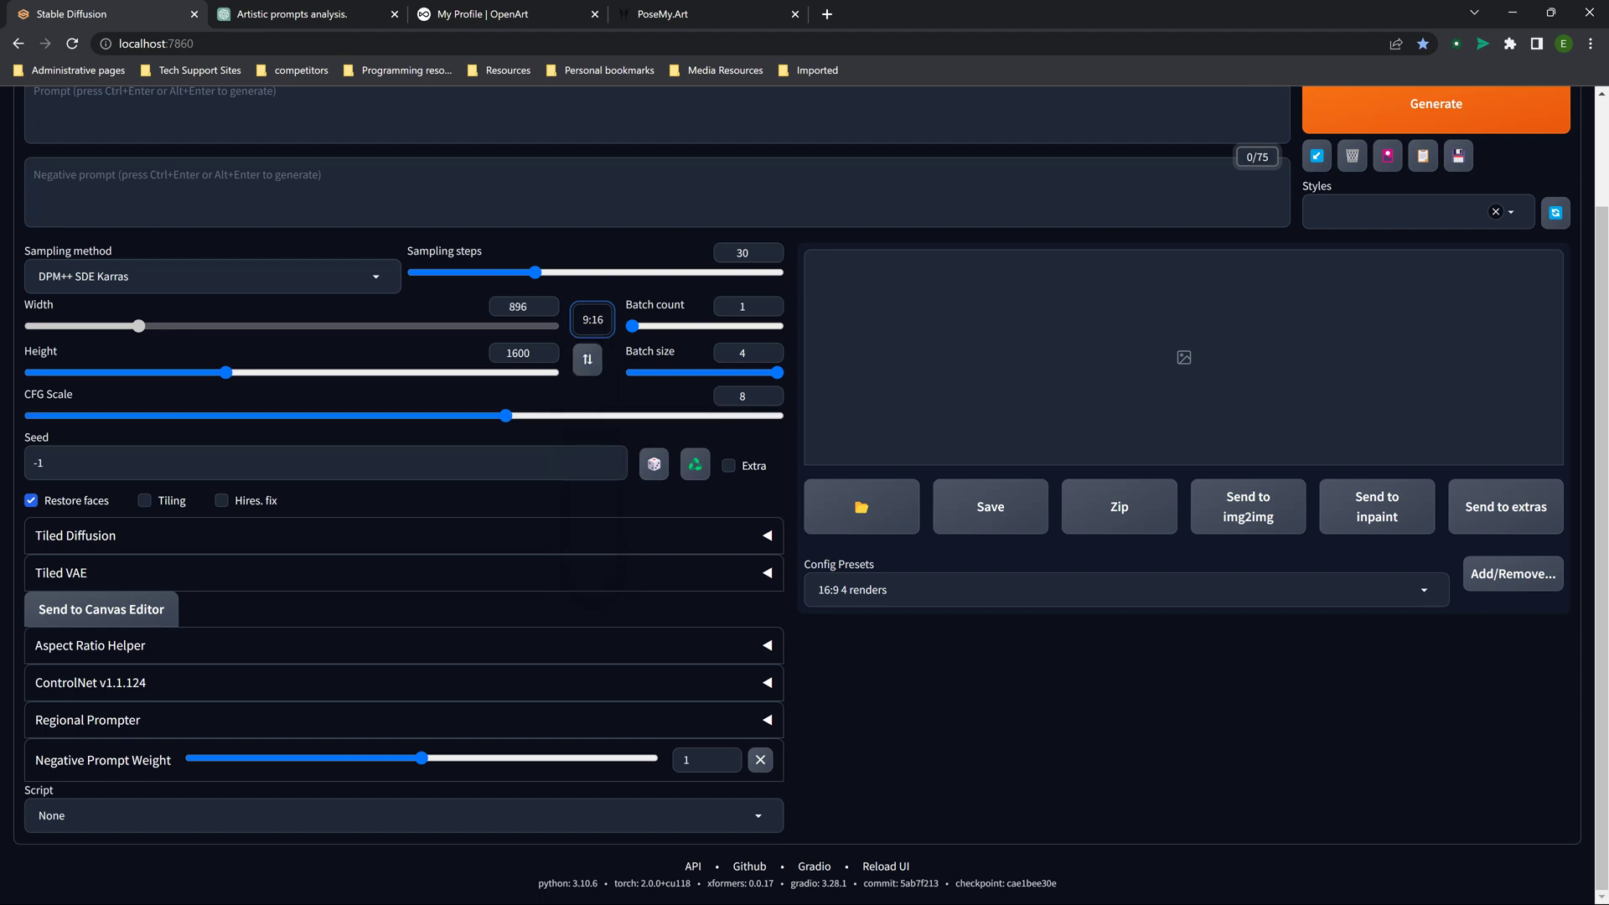